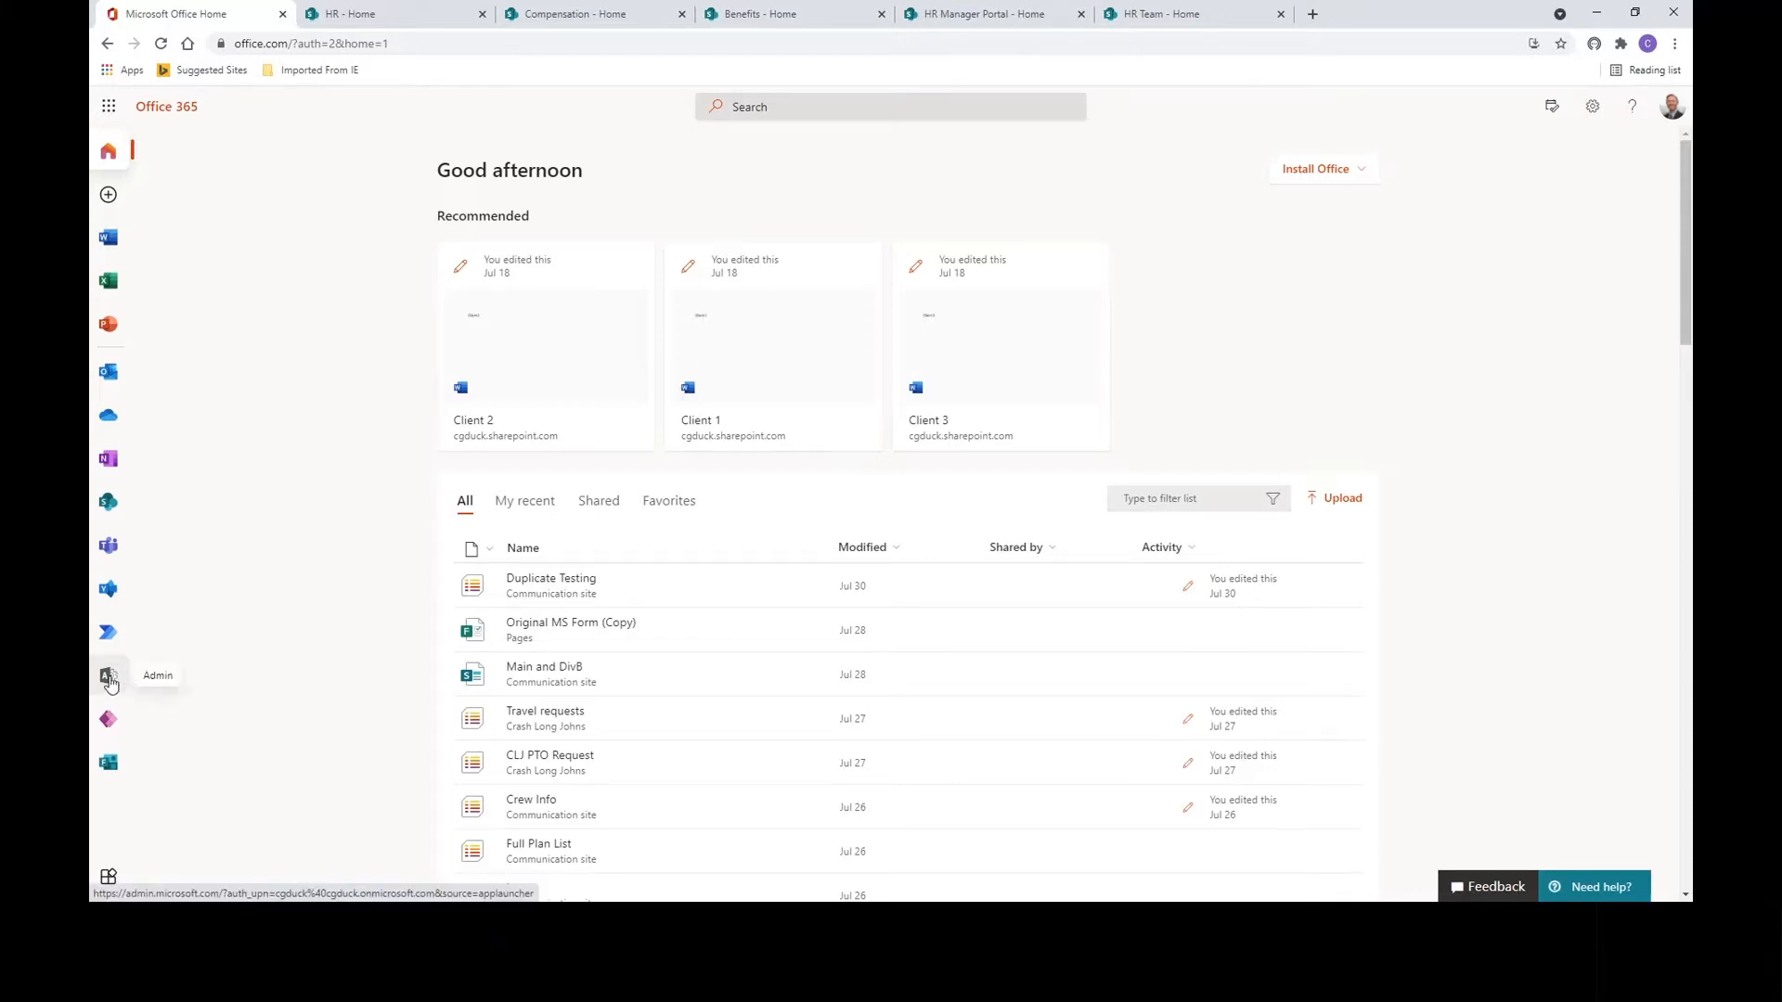
# From the admin center's Active sites, select the HR site and start registering it as a hub.
pyautogui.click(108, 680)
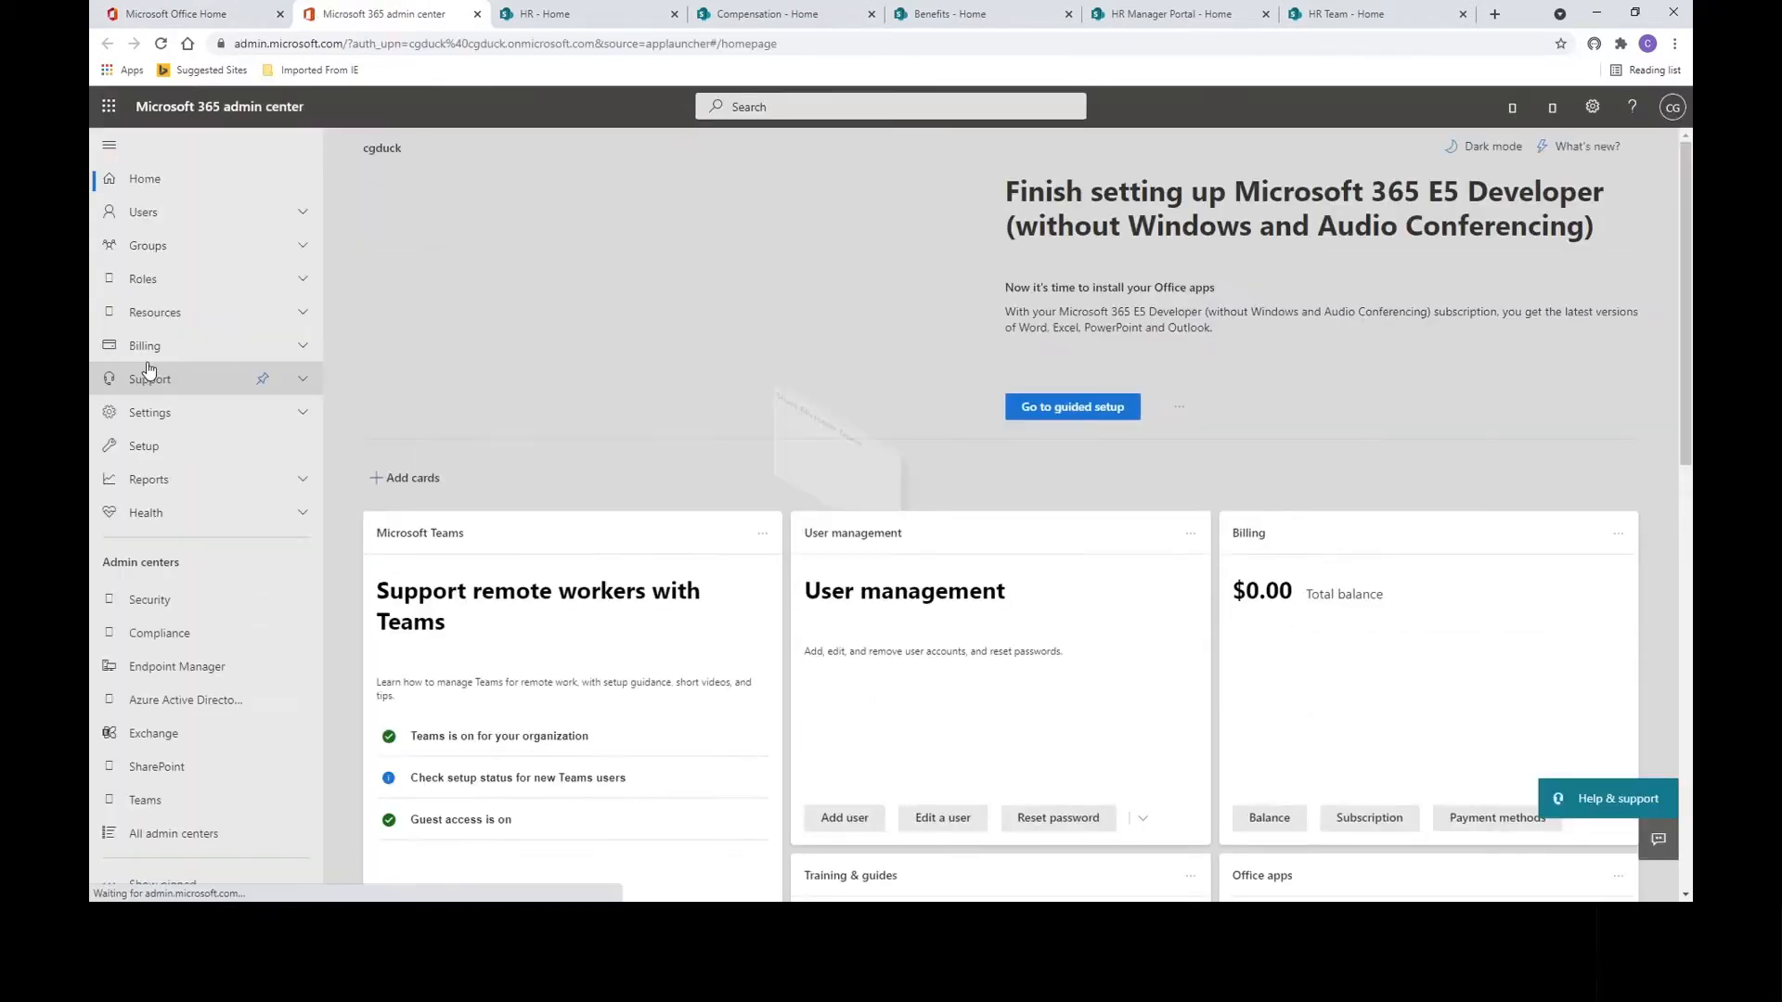
pyautogui.click(154, 771)
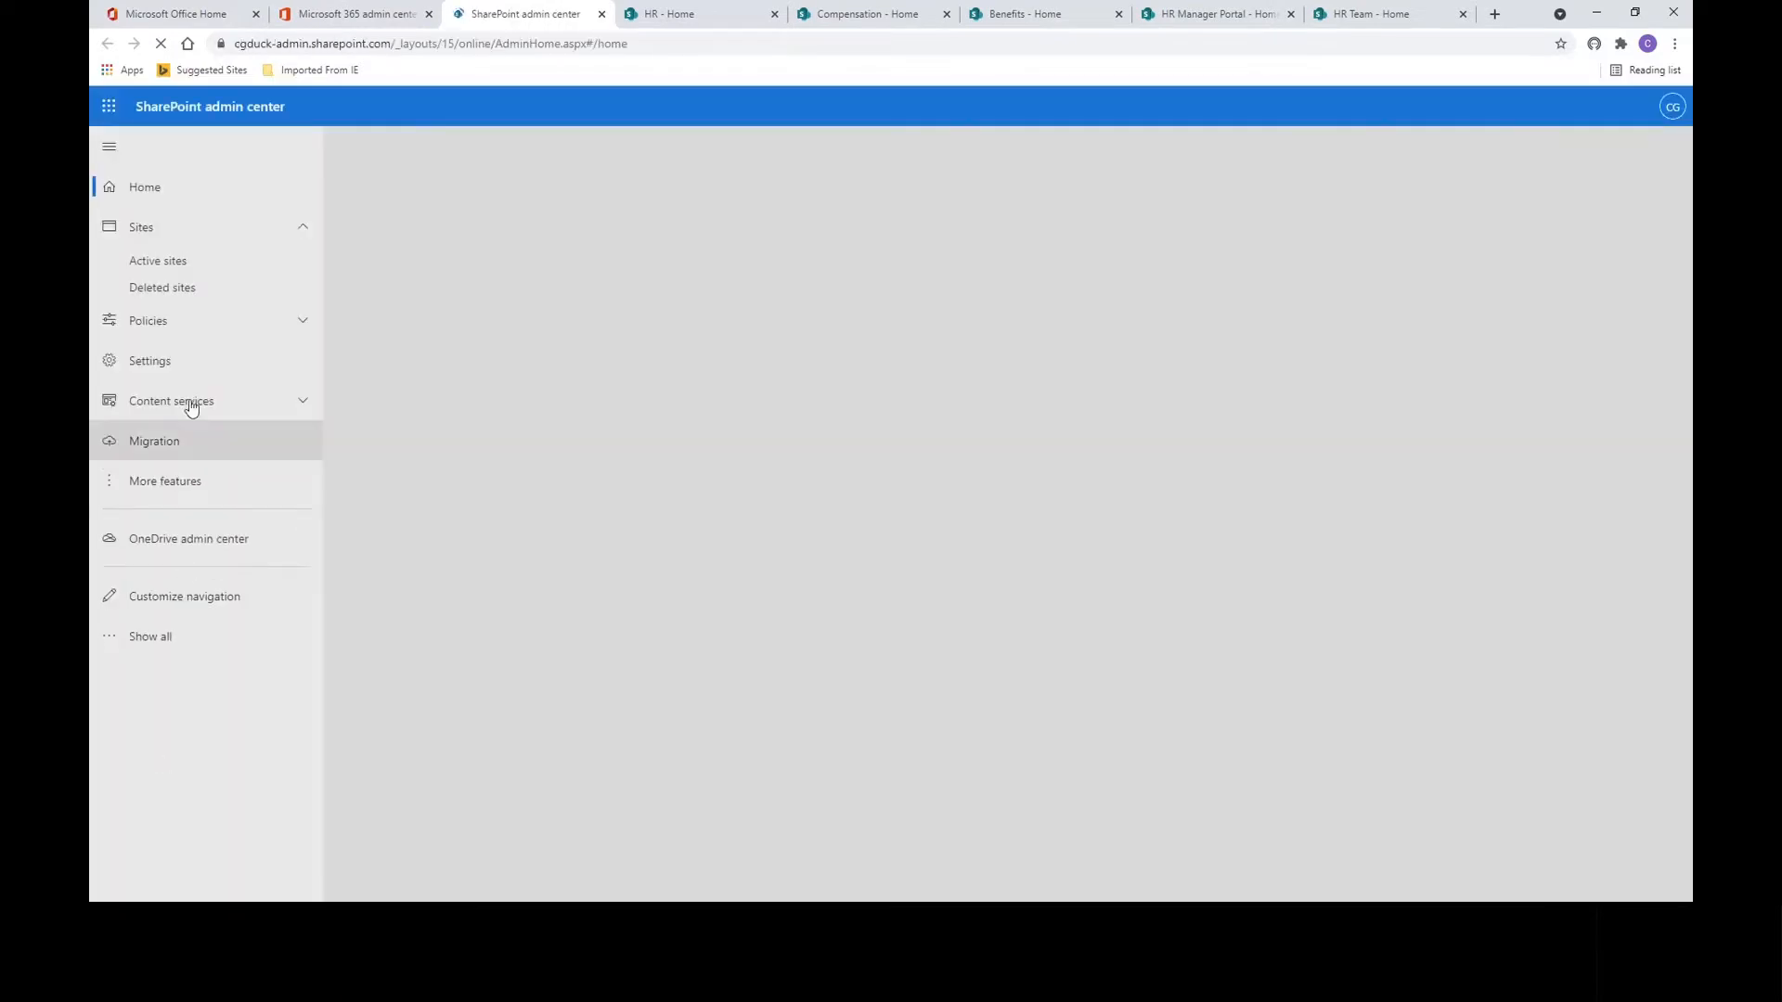
pyautogui.click(176, 268)
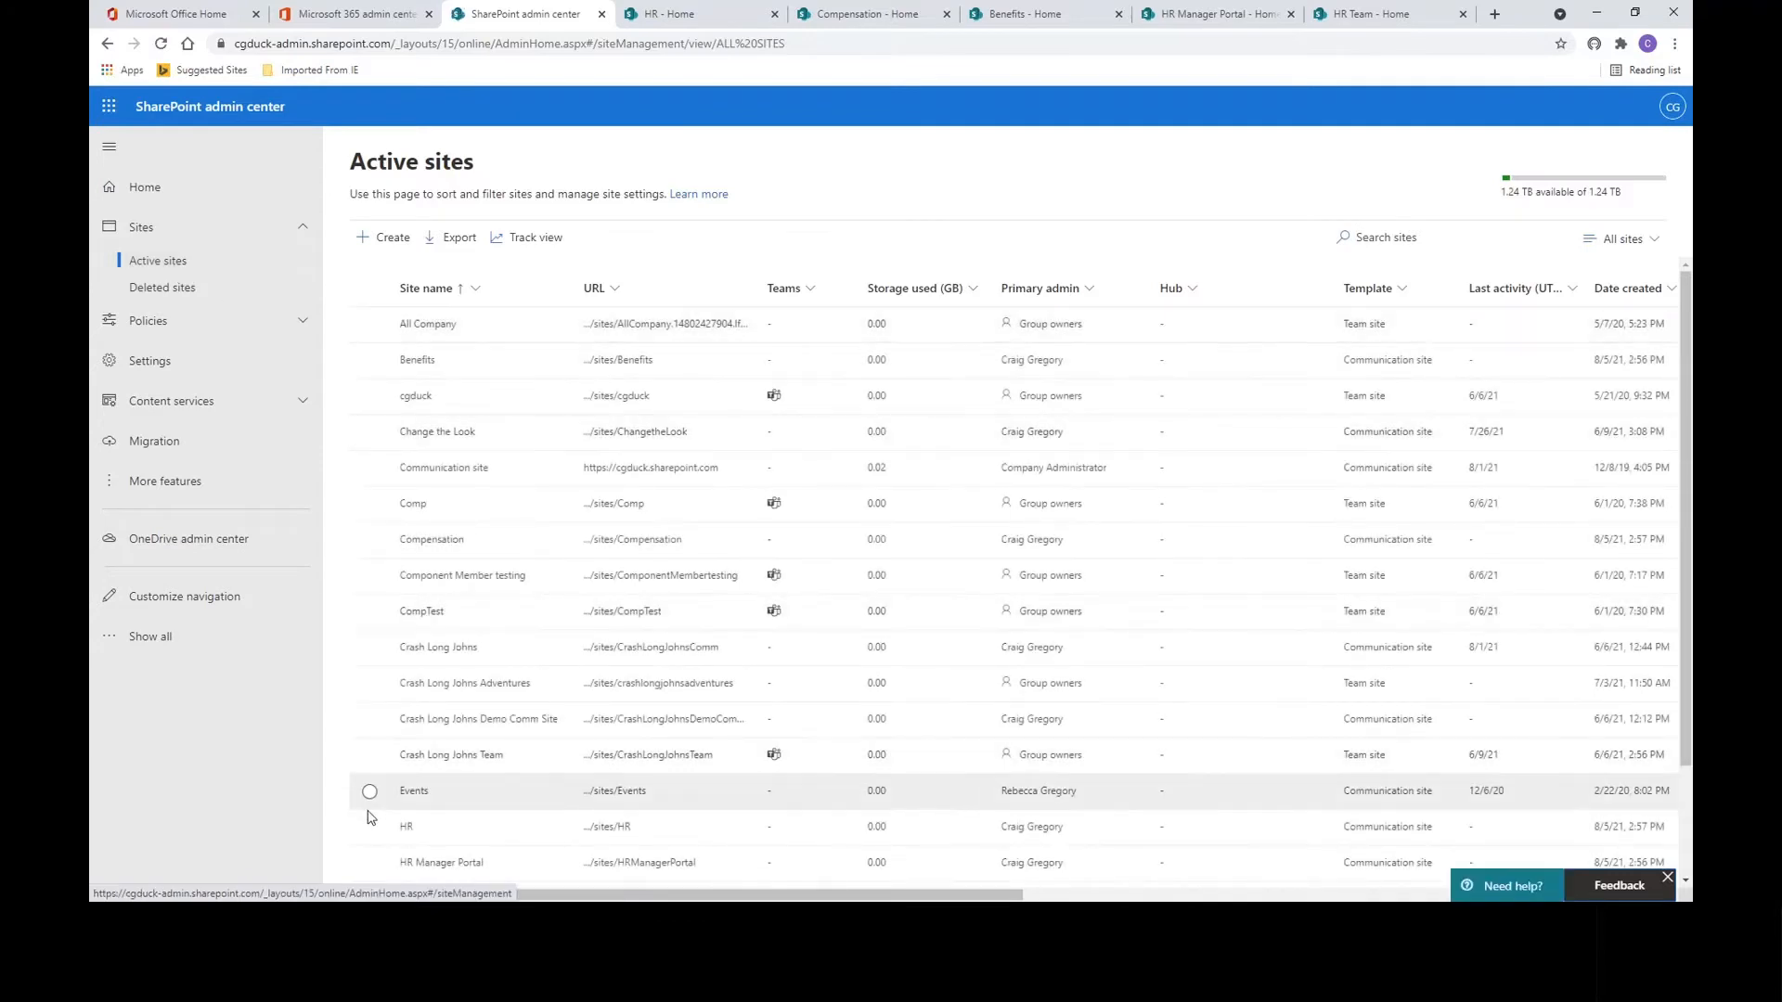
pyautogui.click(369, 827)
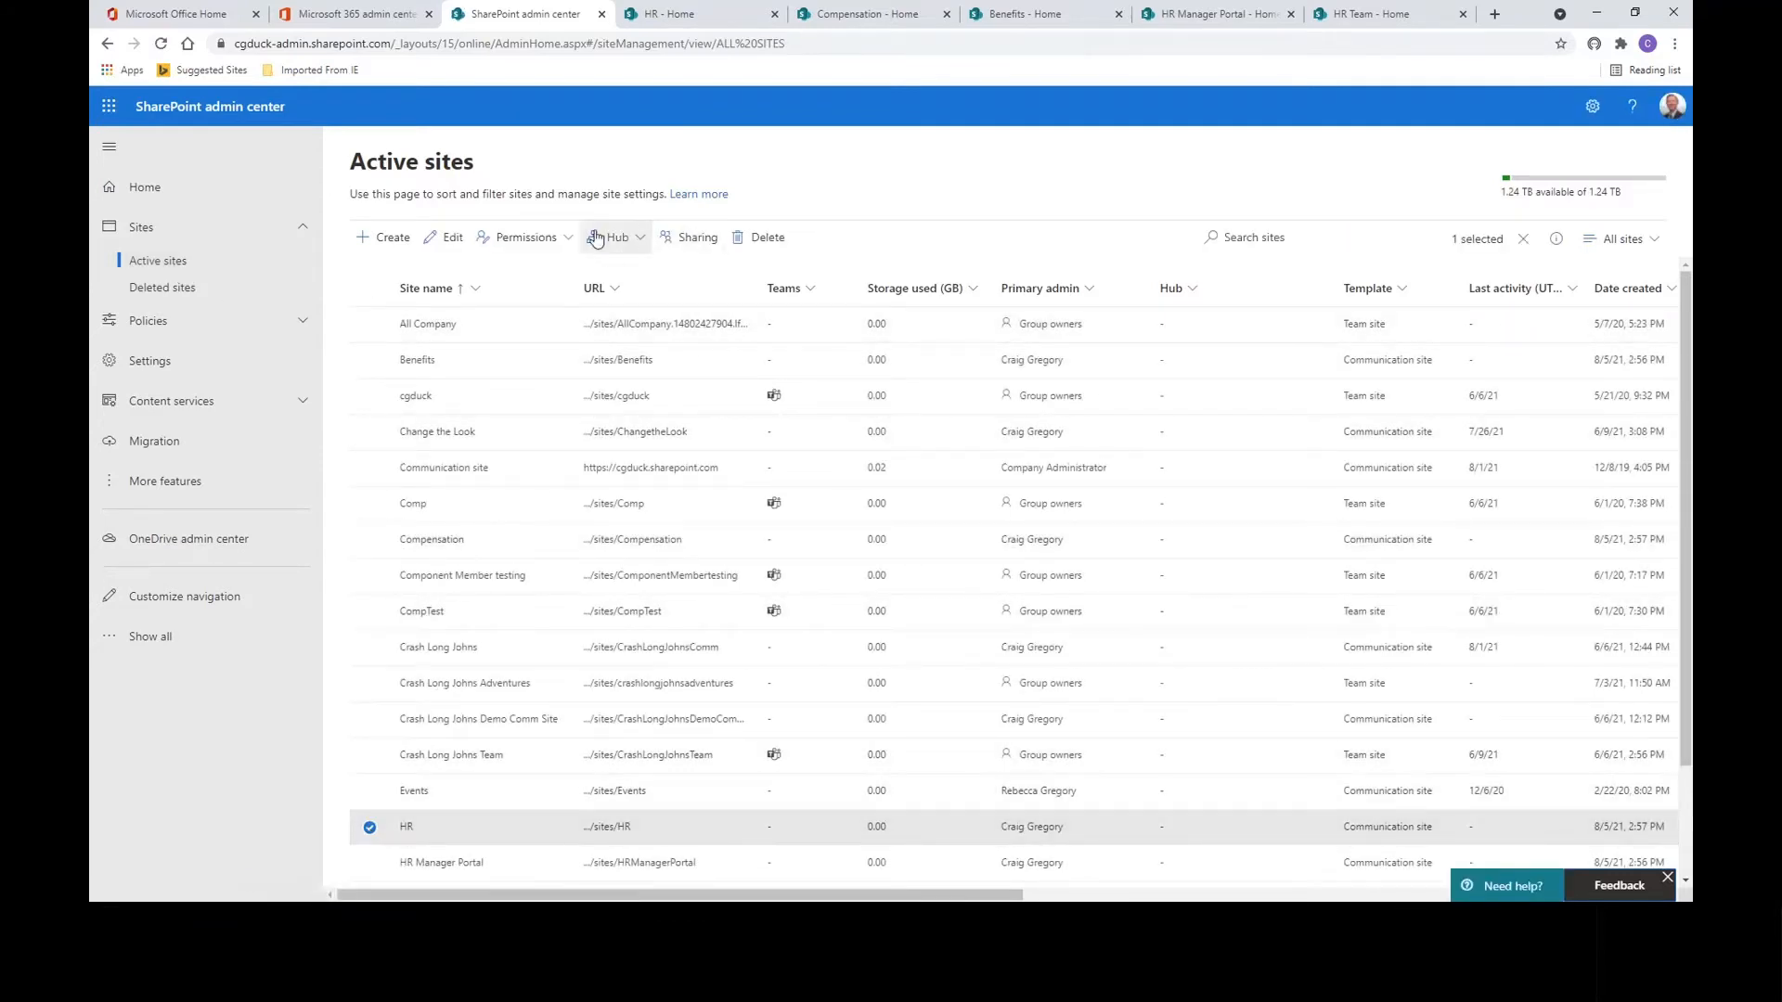
pyautogui.click(645, 243)
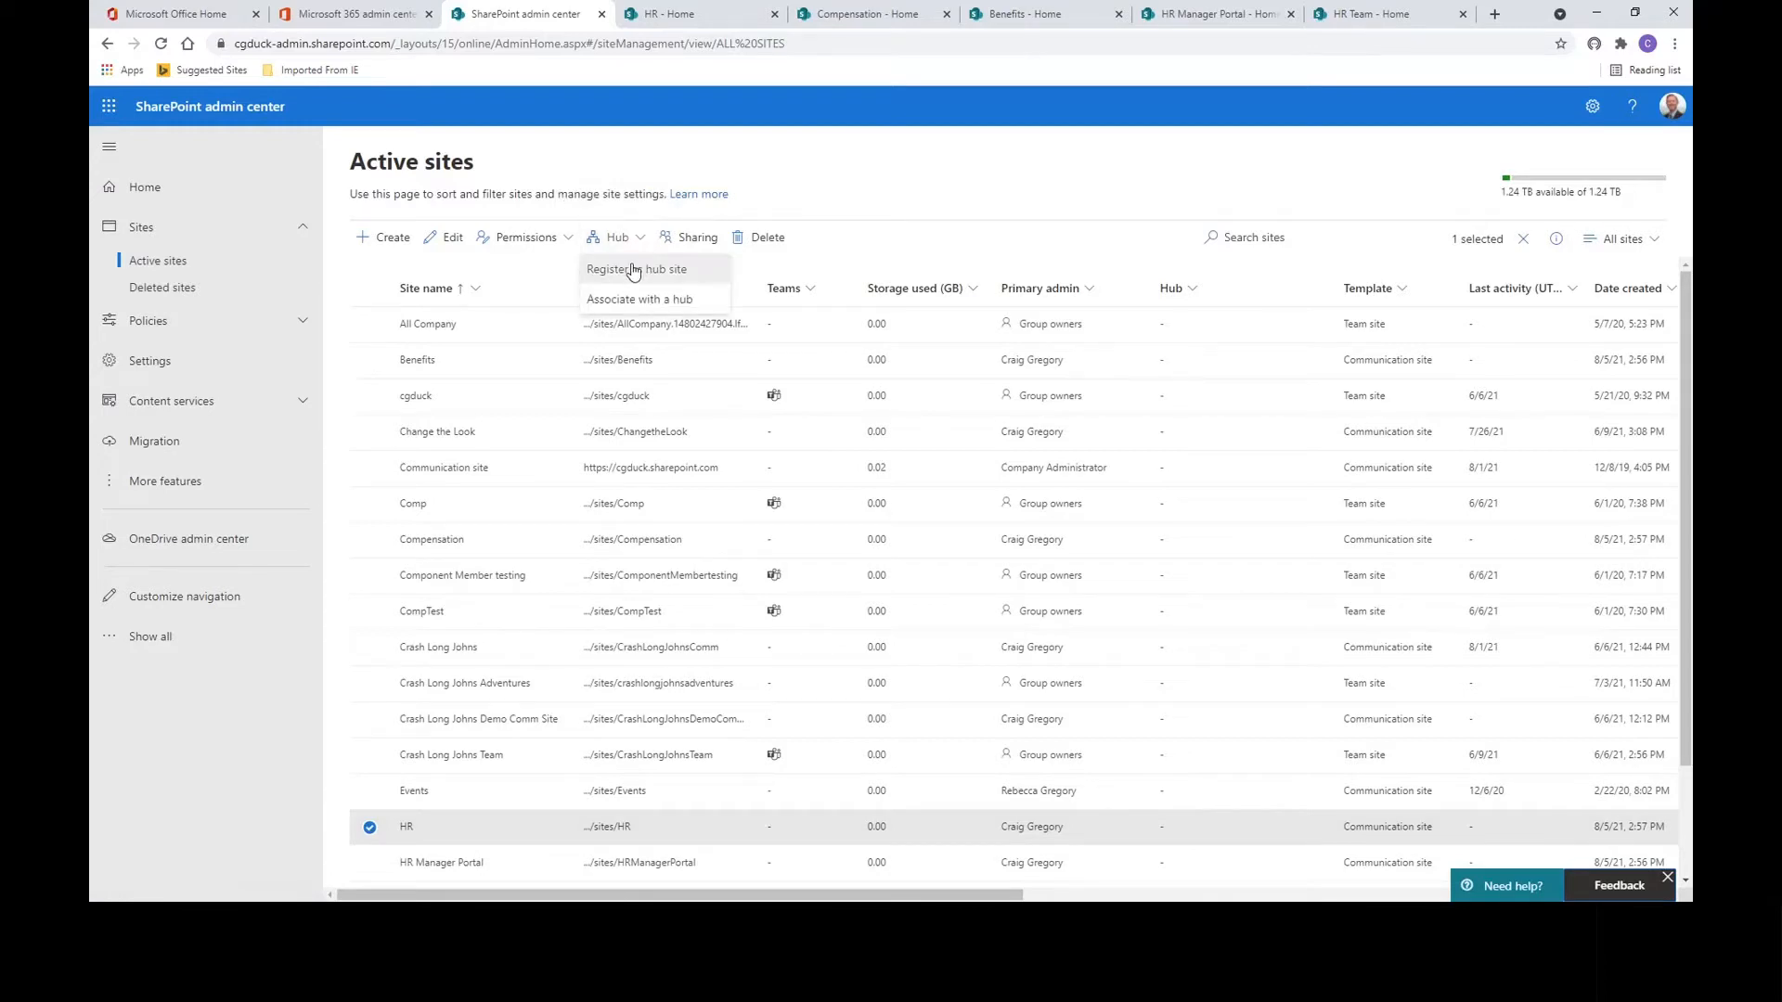
pyautogui.click(631, 271)
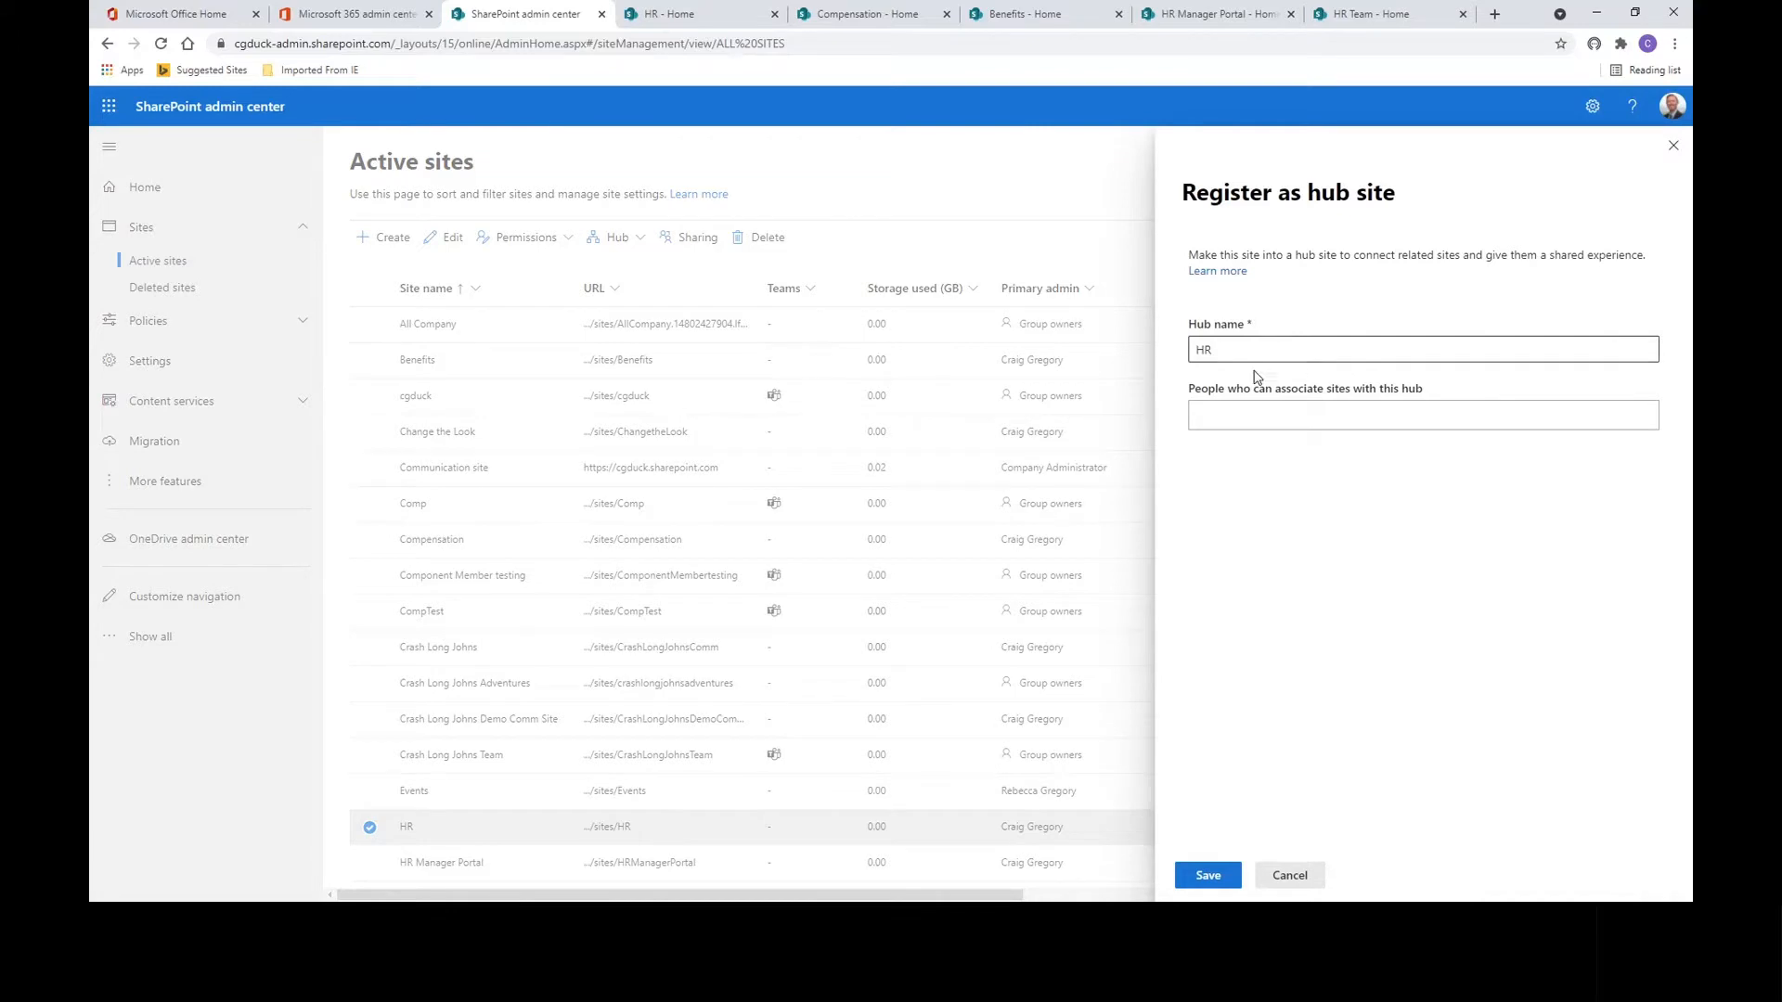
# Save HR as a hub site with HR Team Members allowed to associate sites, then close the admin tabs.
pyautogui.click(1248, 413)
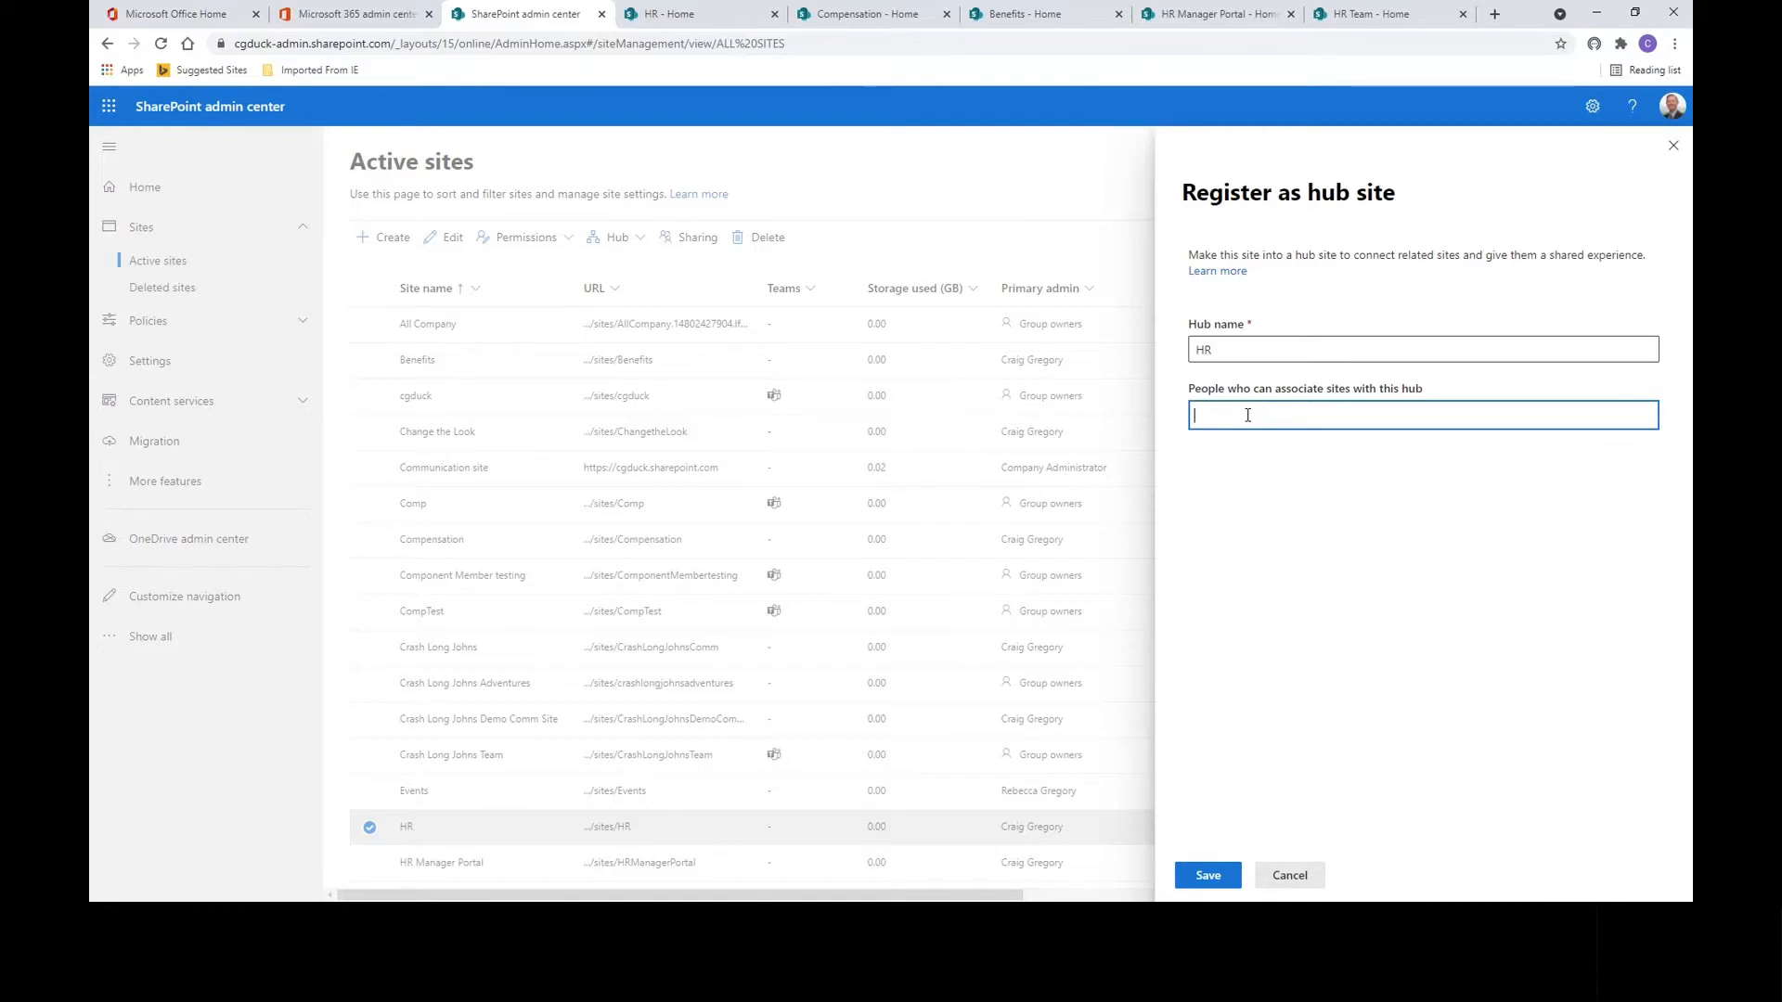
pyautogui.write('hr t')
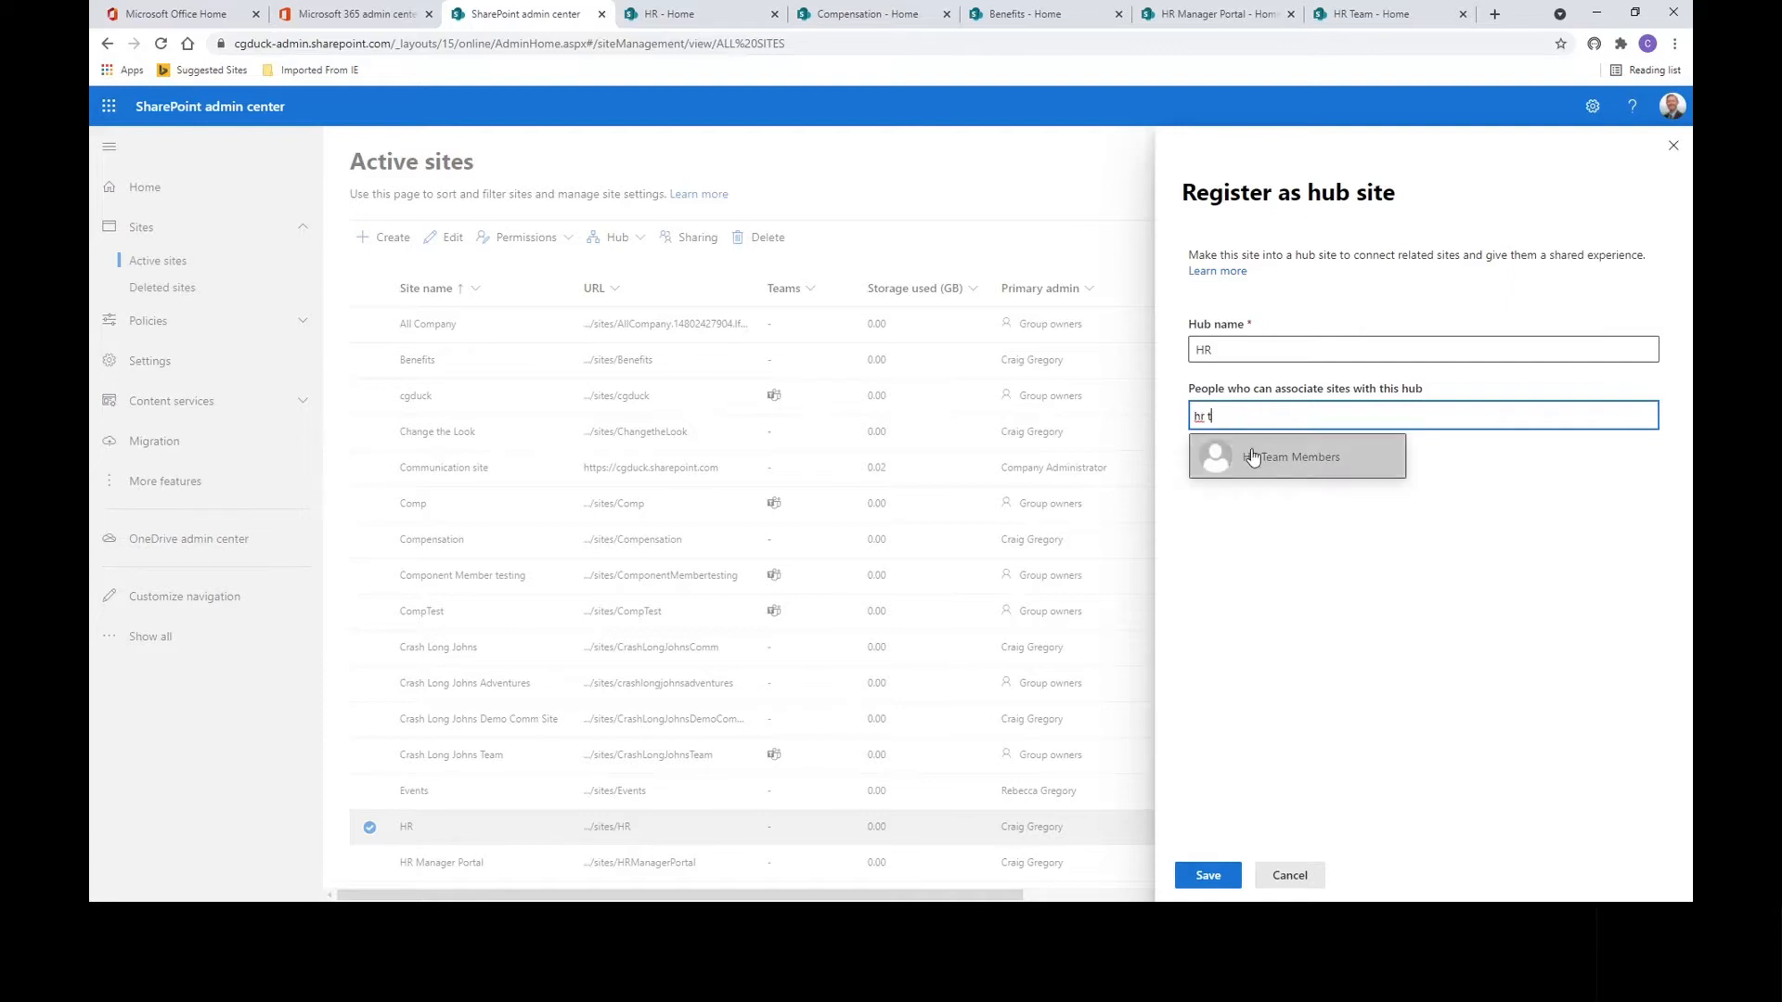
pyautogui.click(1252, 457)
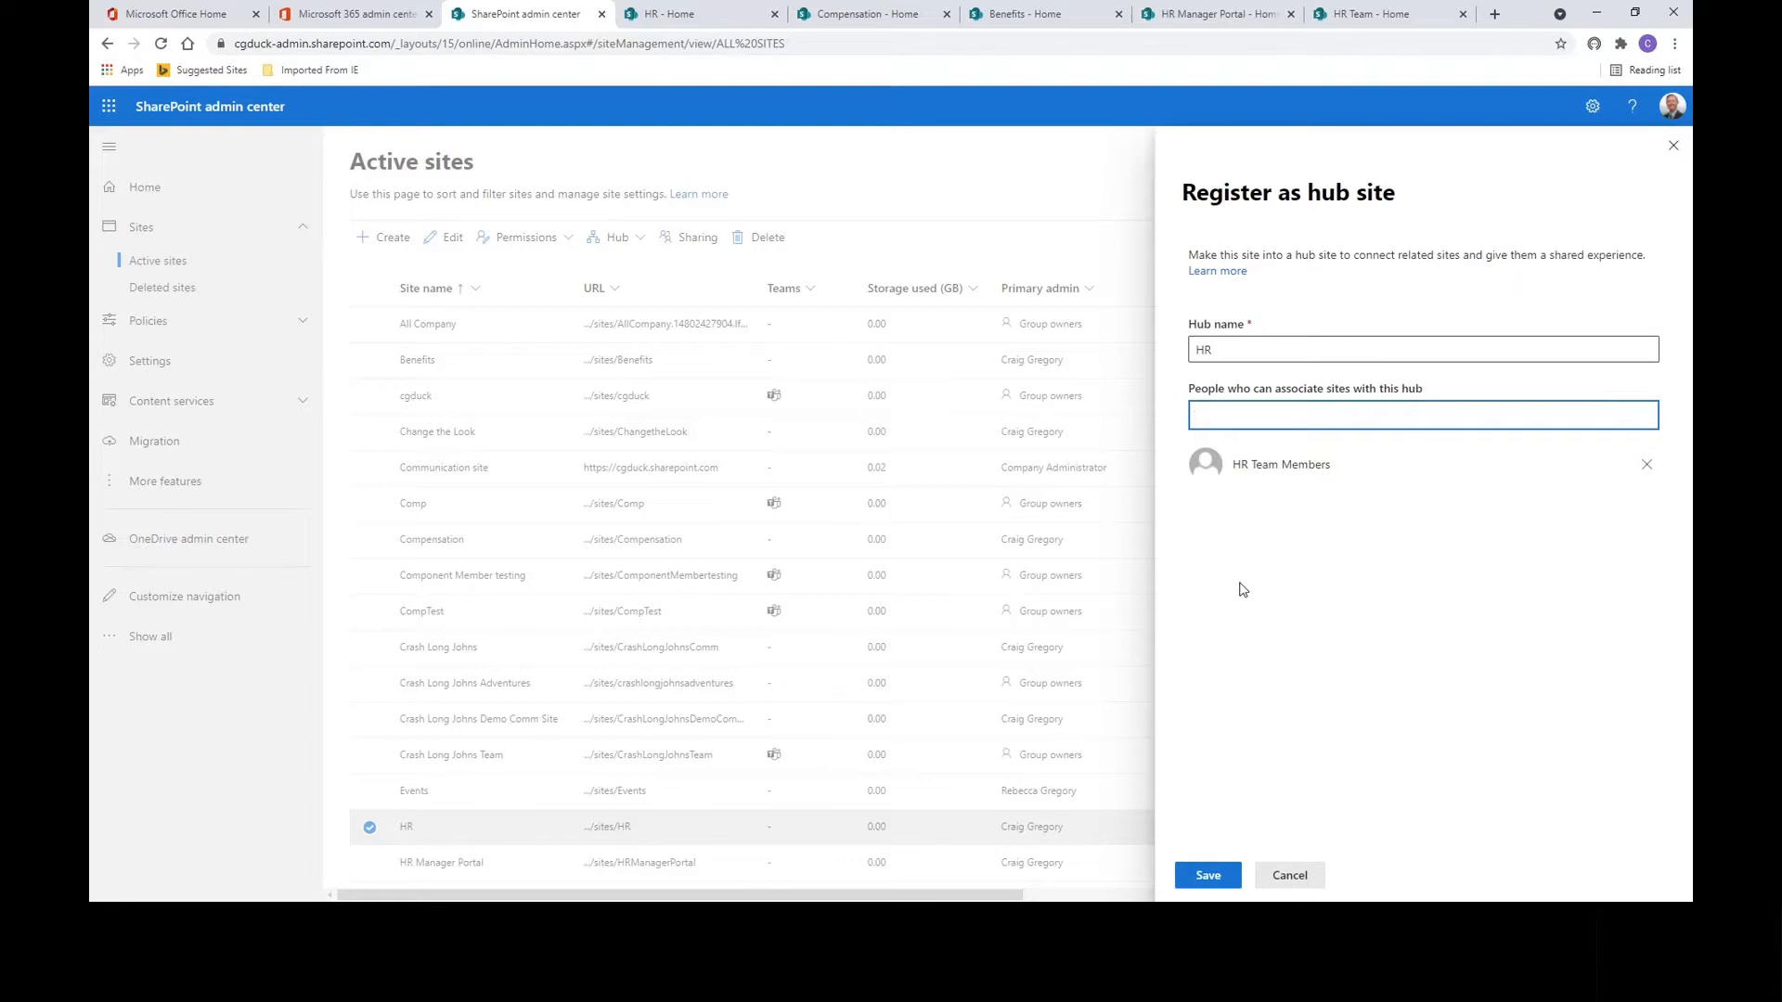
pyautogui.click(1205, 877)
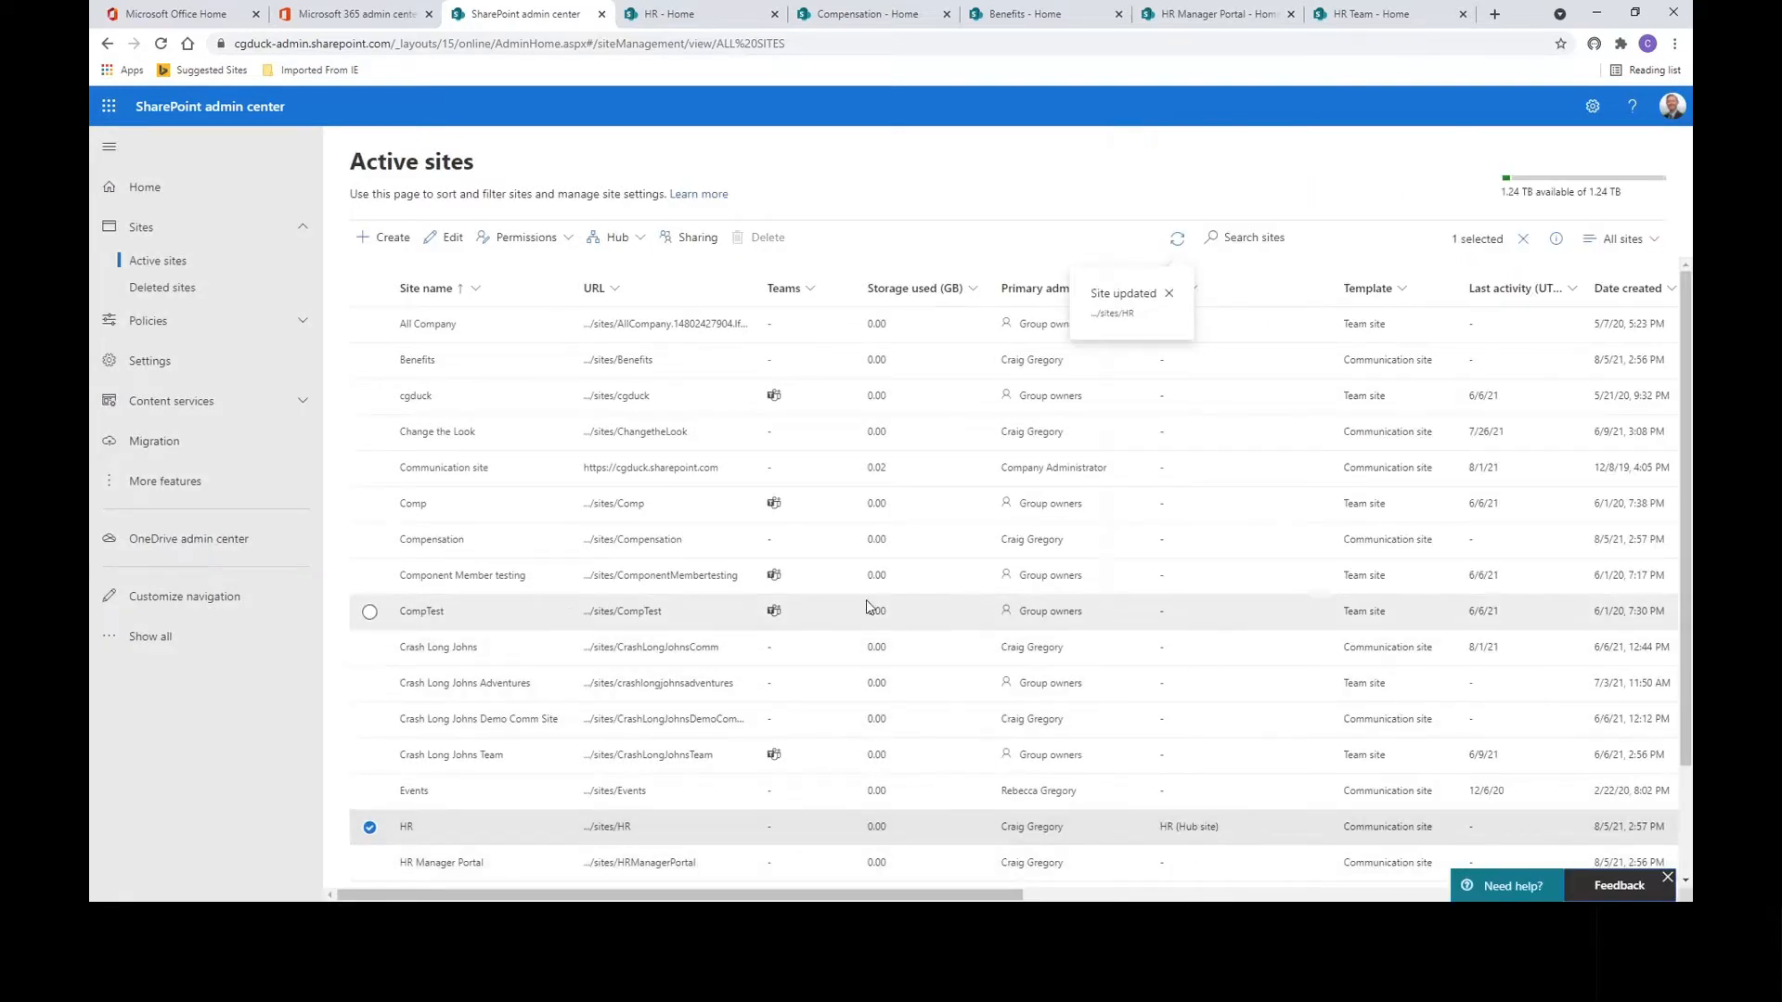
pyautogui.click(602, 14)
pyautogui.click(430, 14)
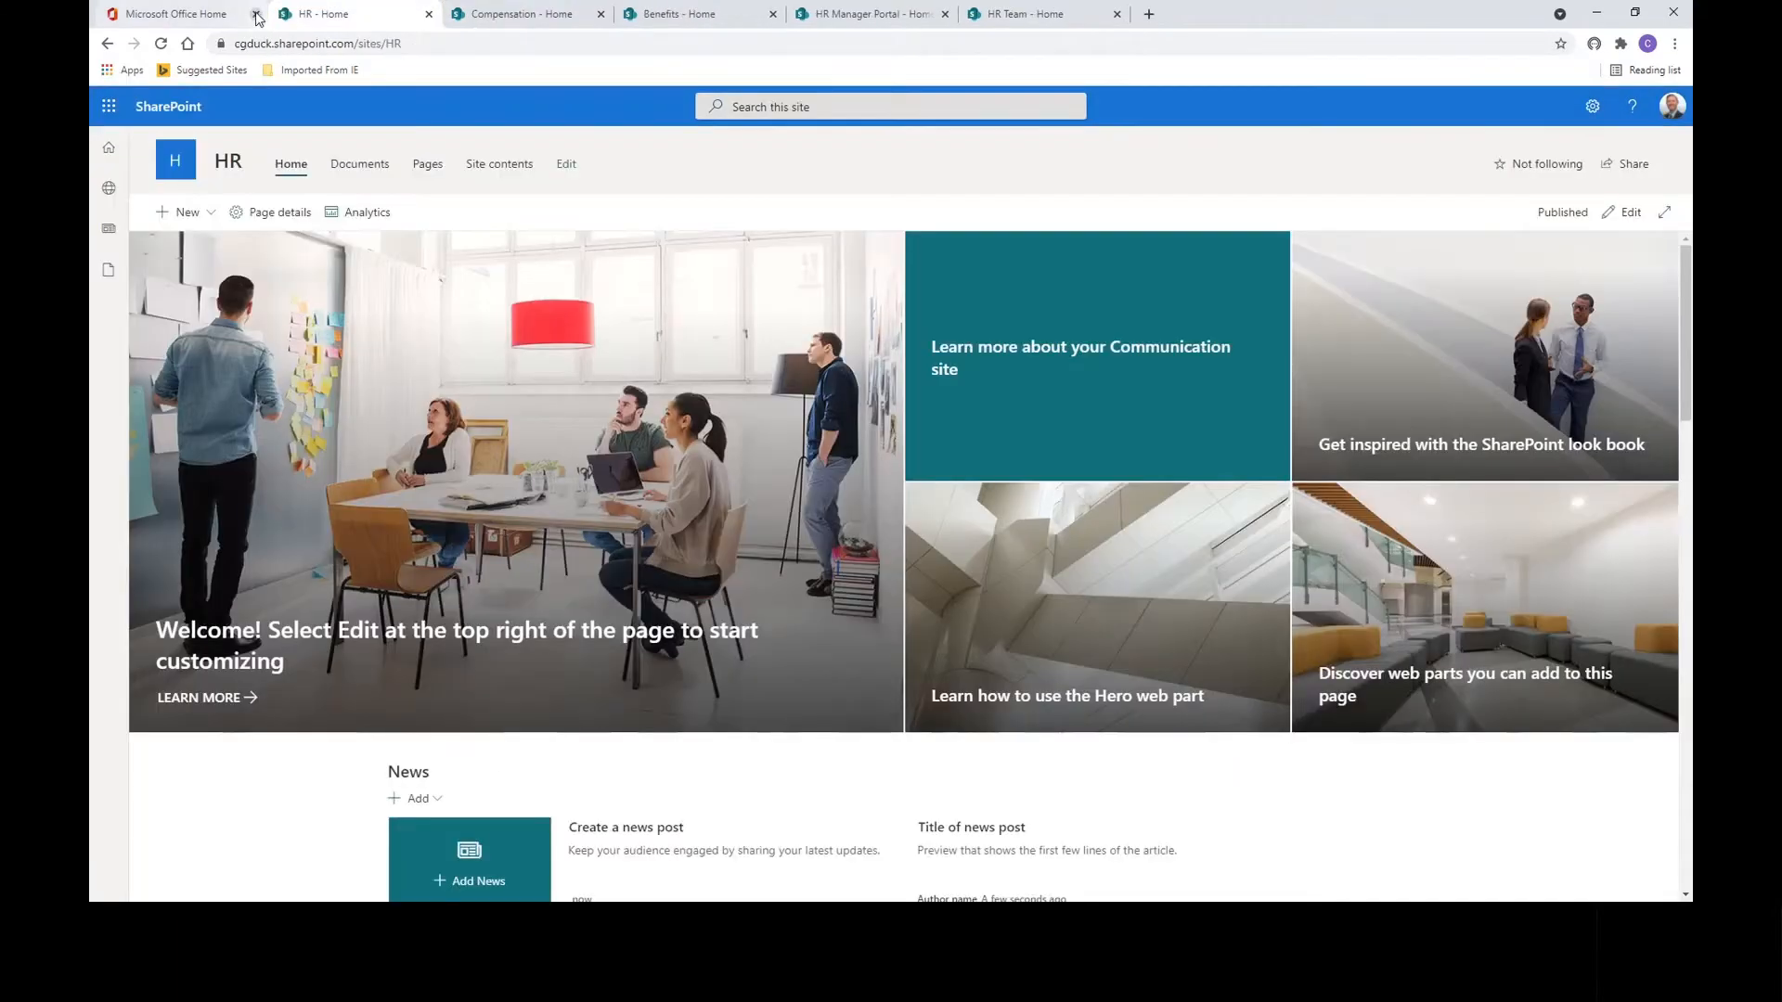
# Reload the HR site and look through the Compensation, Benefits, HR Manager Portal and HR Team sites.
pyautogui.click(256, 14)
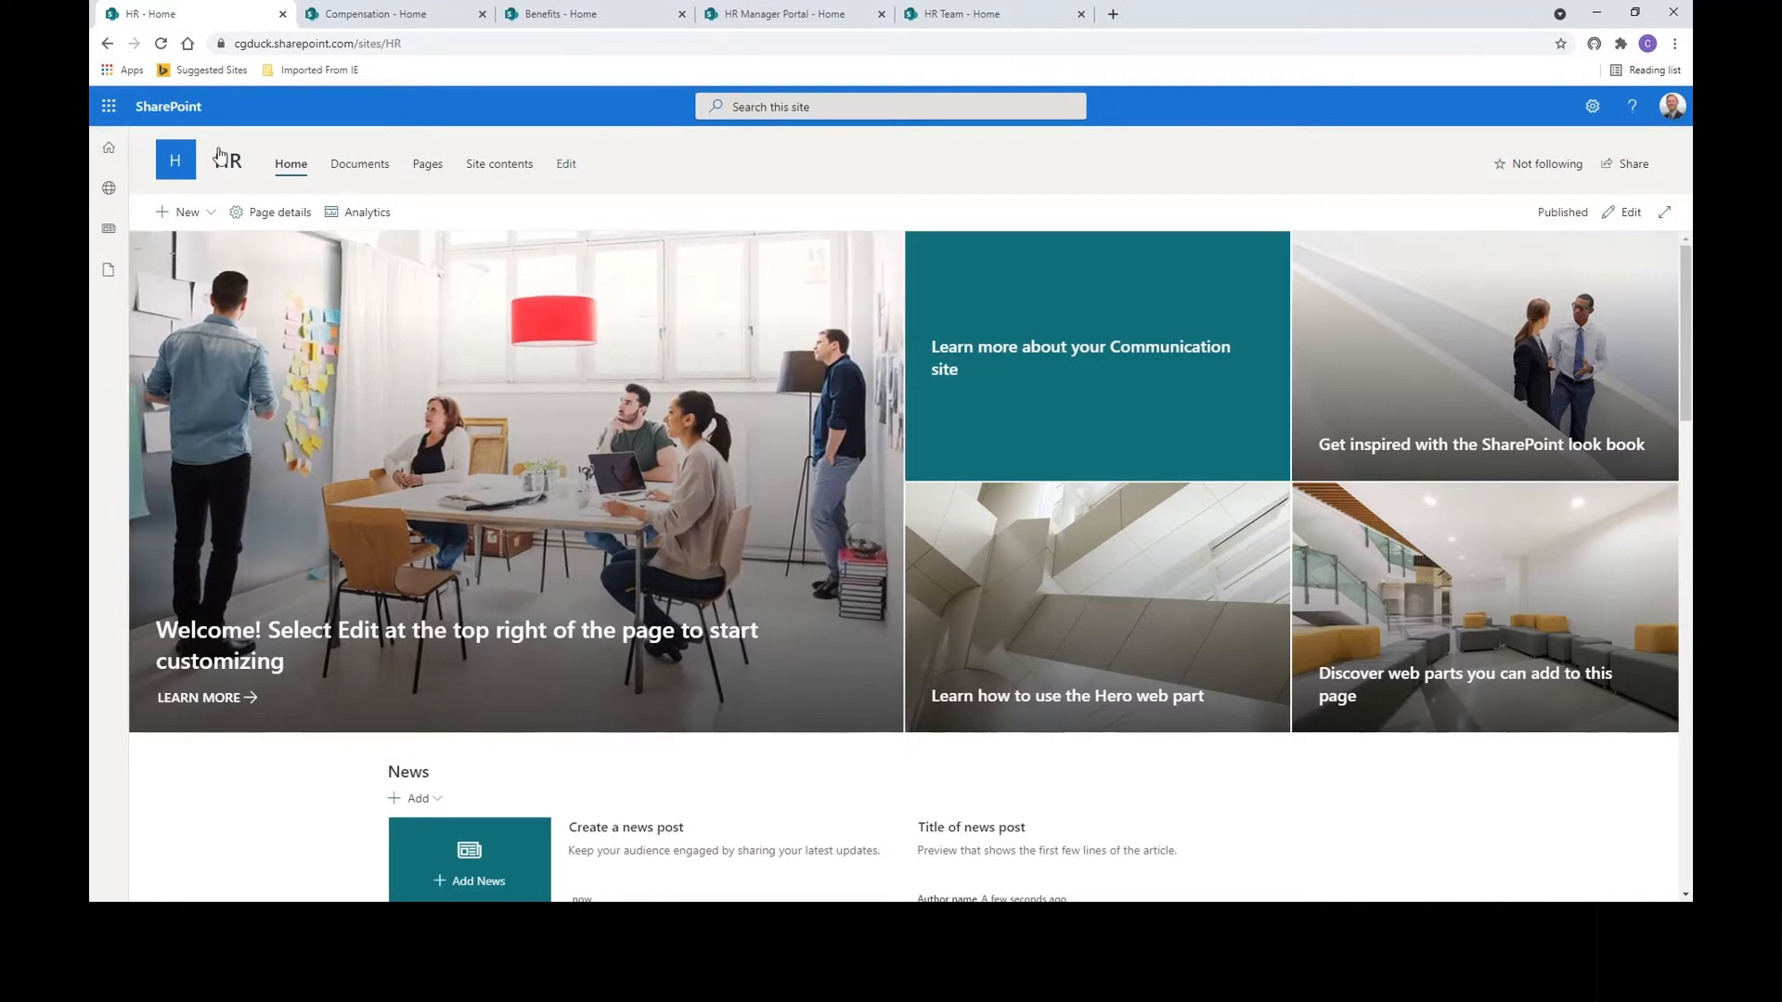
pyautogui.click(160, 44)
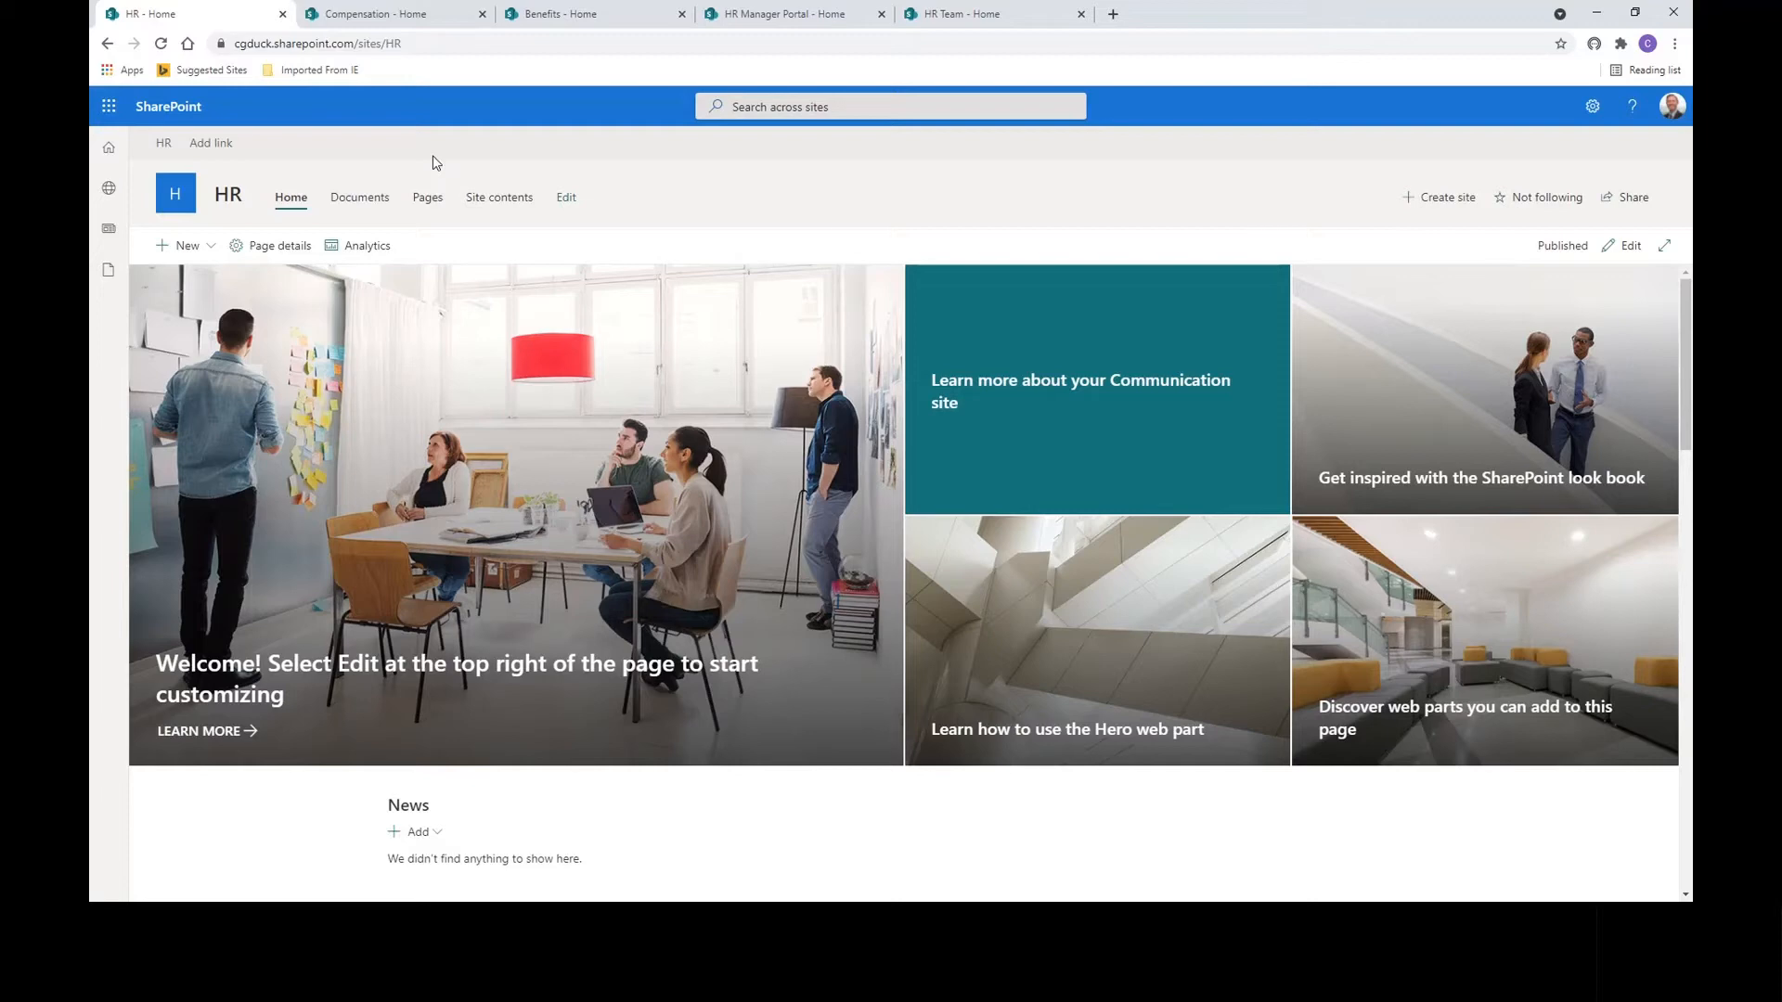
pyautogui.click(428, 23)
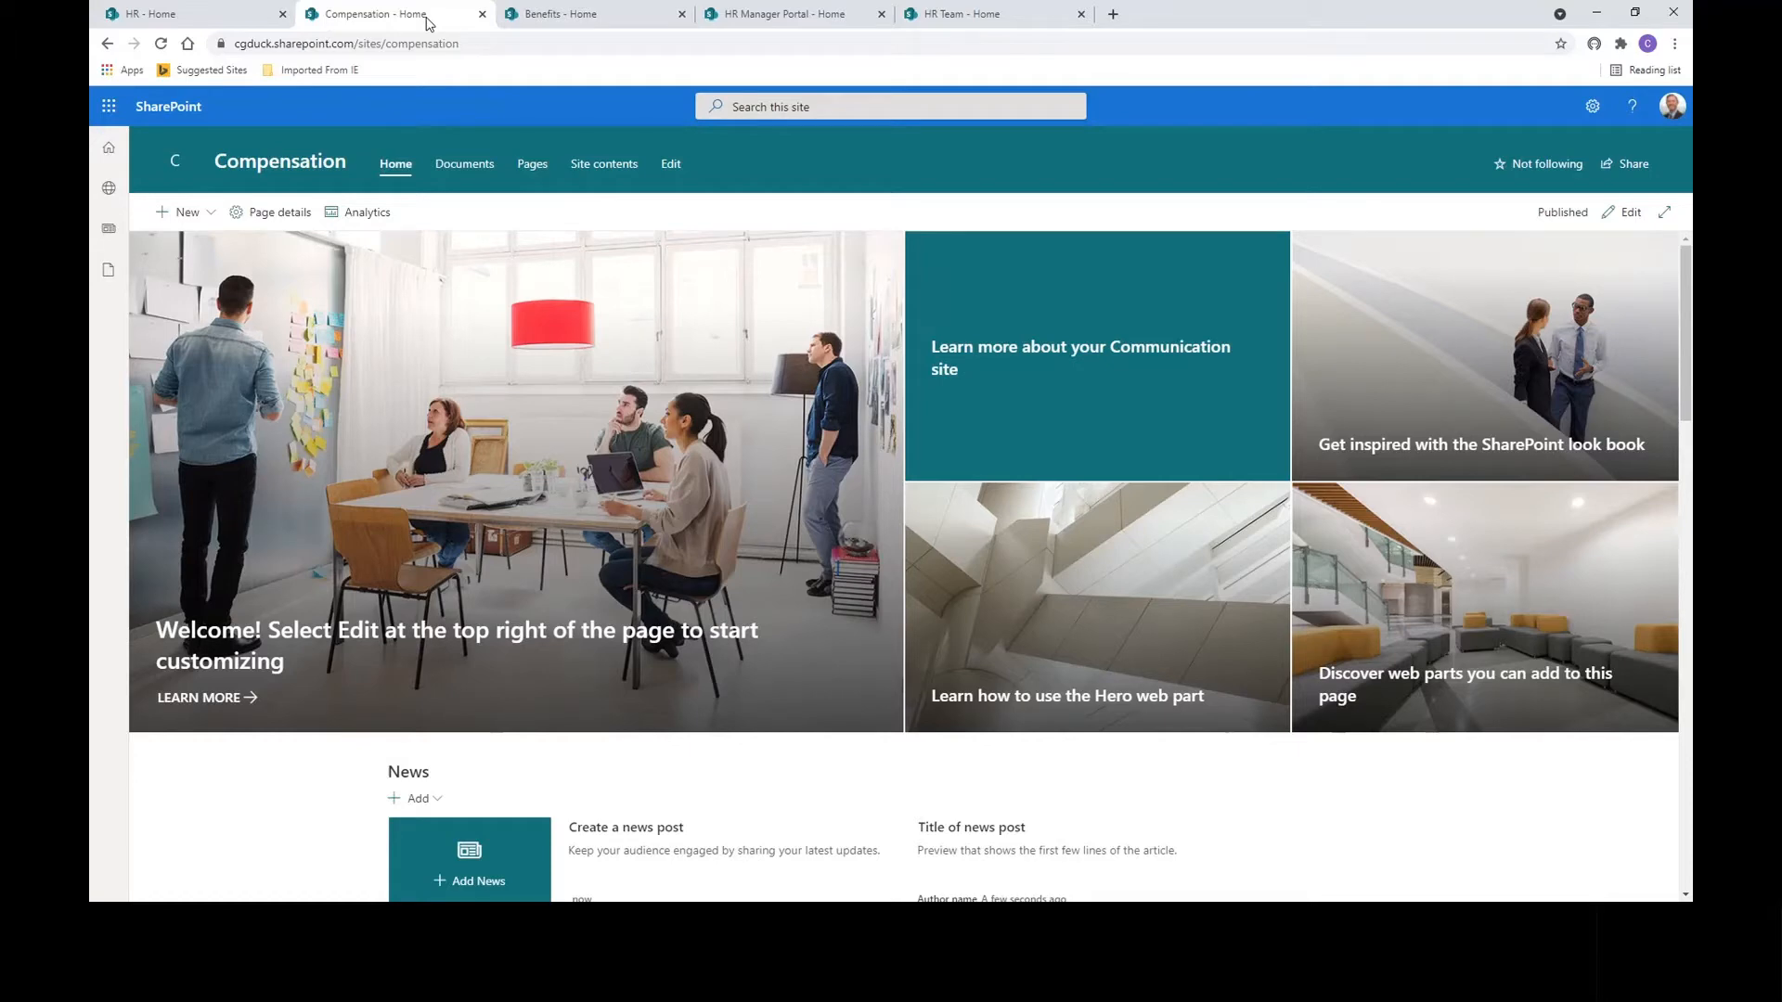
pyautogui.click(572, 26)
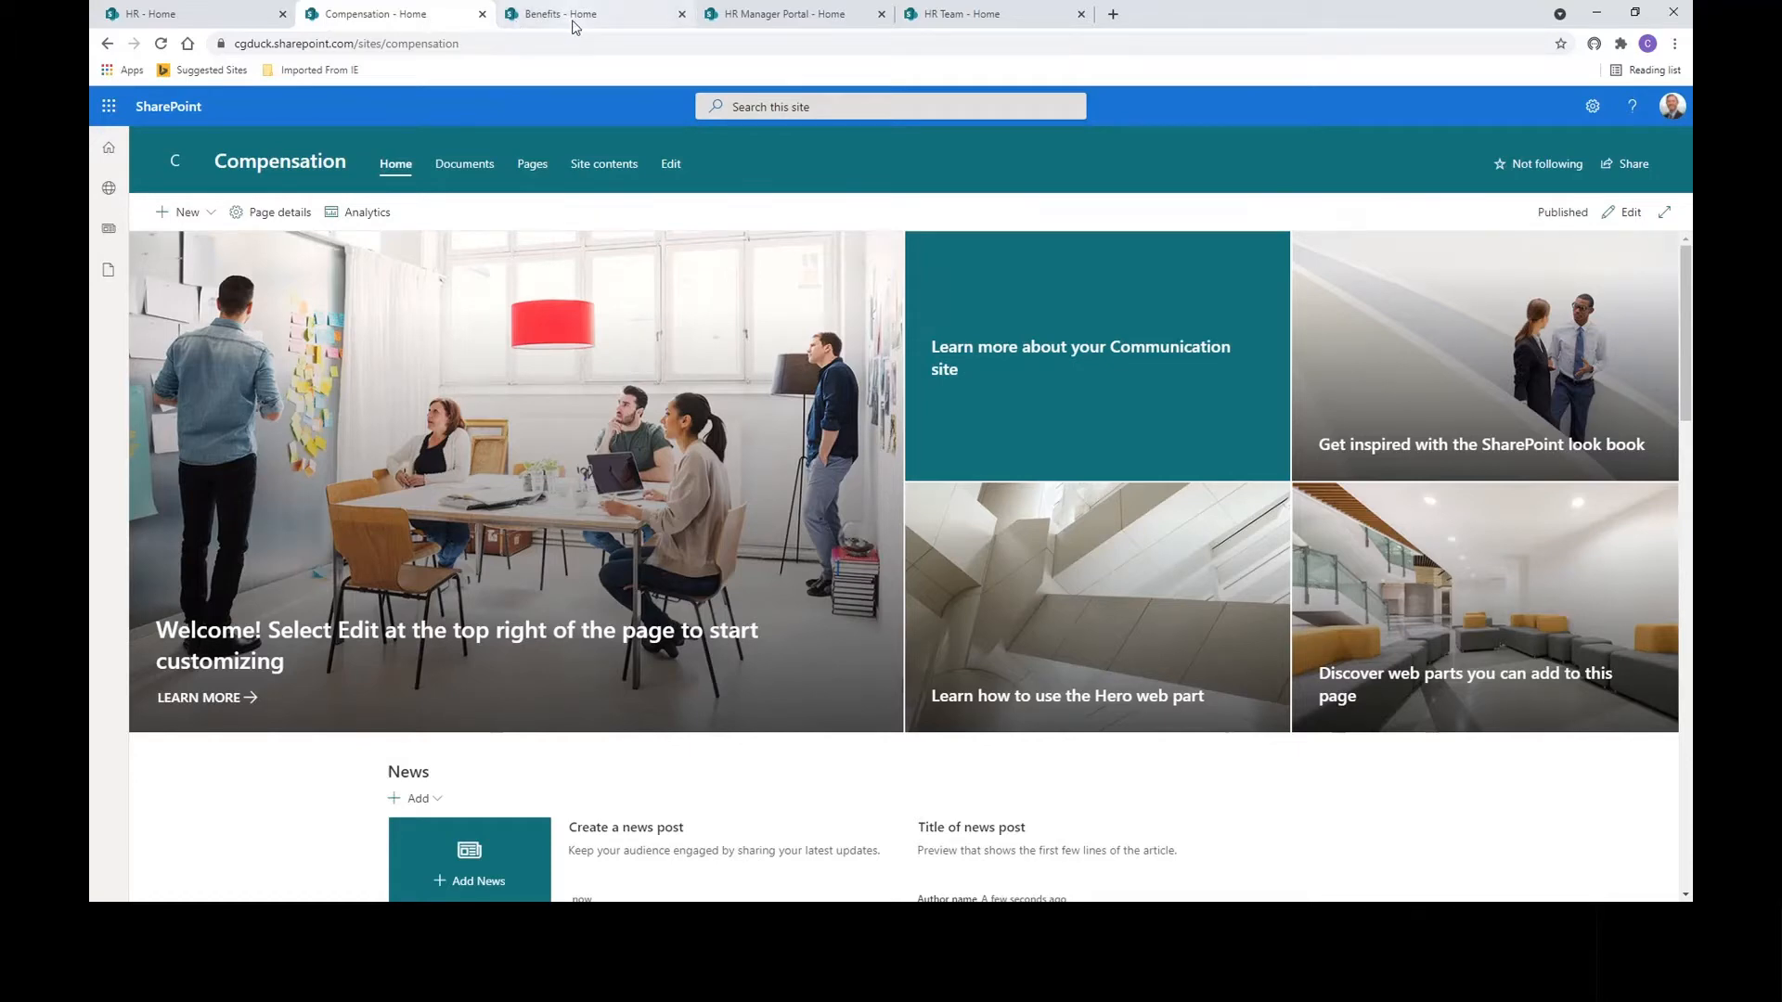
pyautogui.click(784, 20)
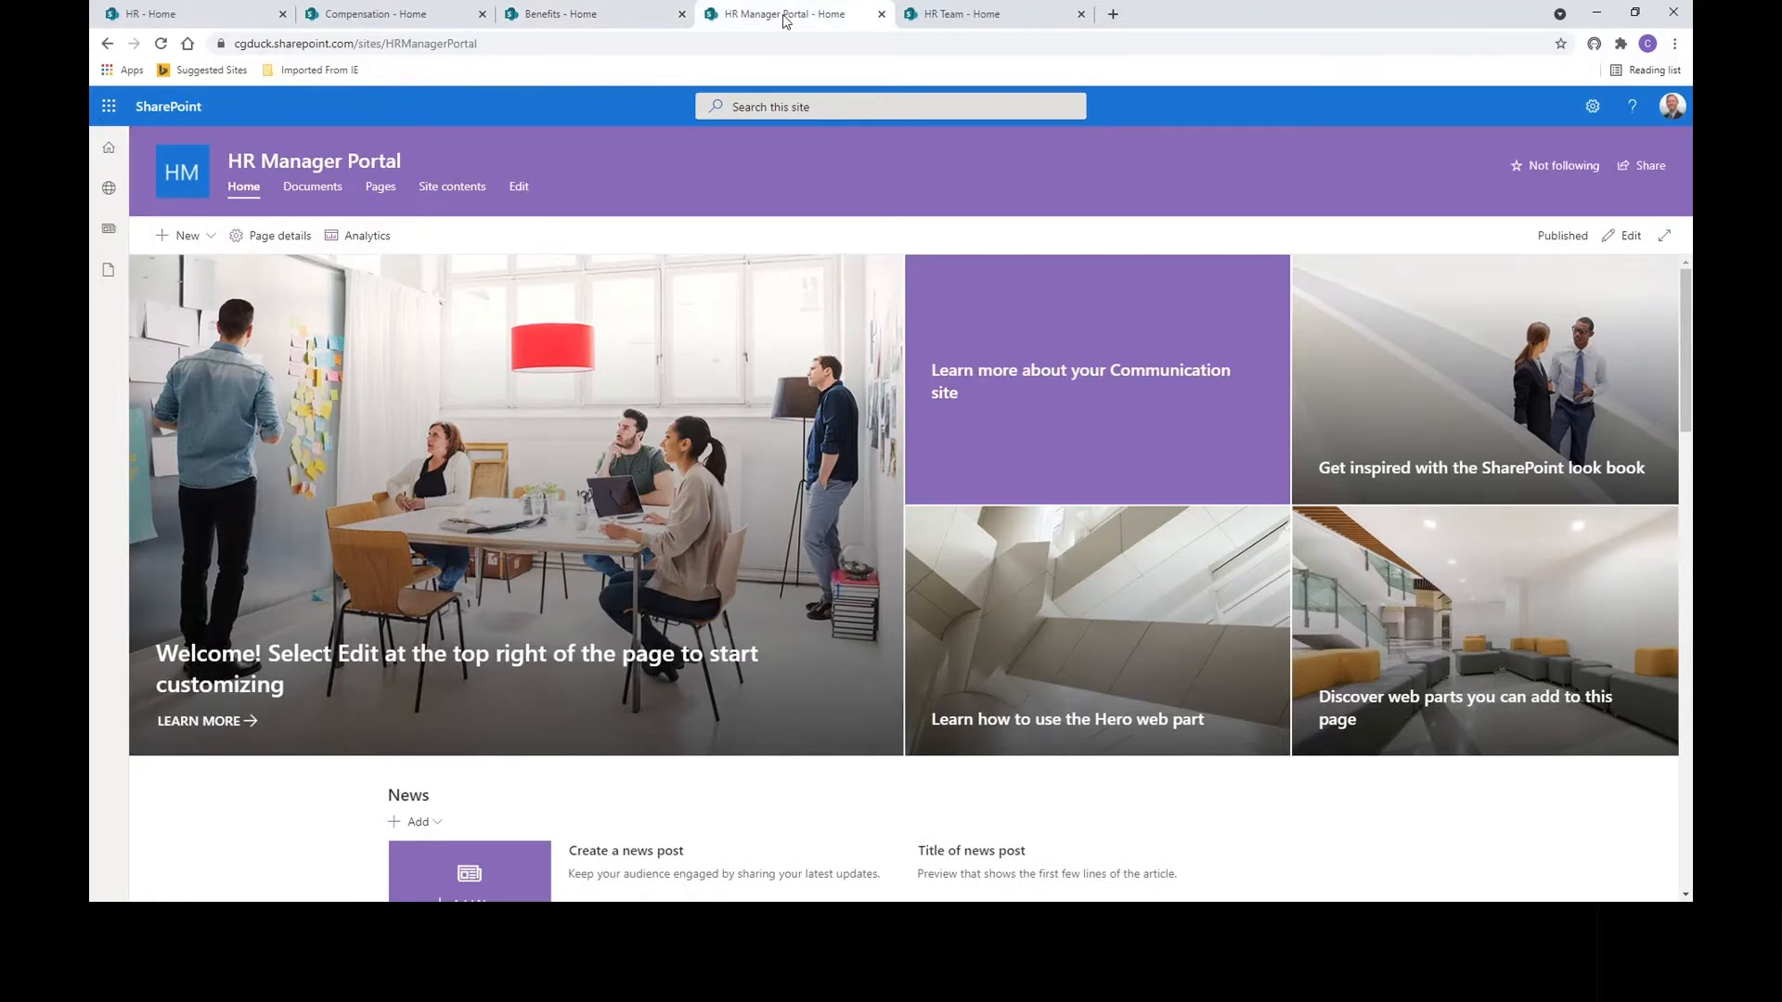
pyautogui.click(984, 20)
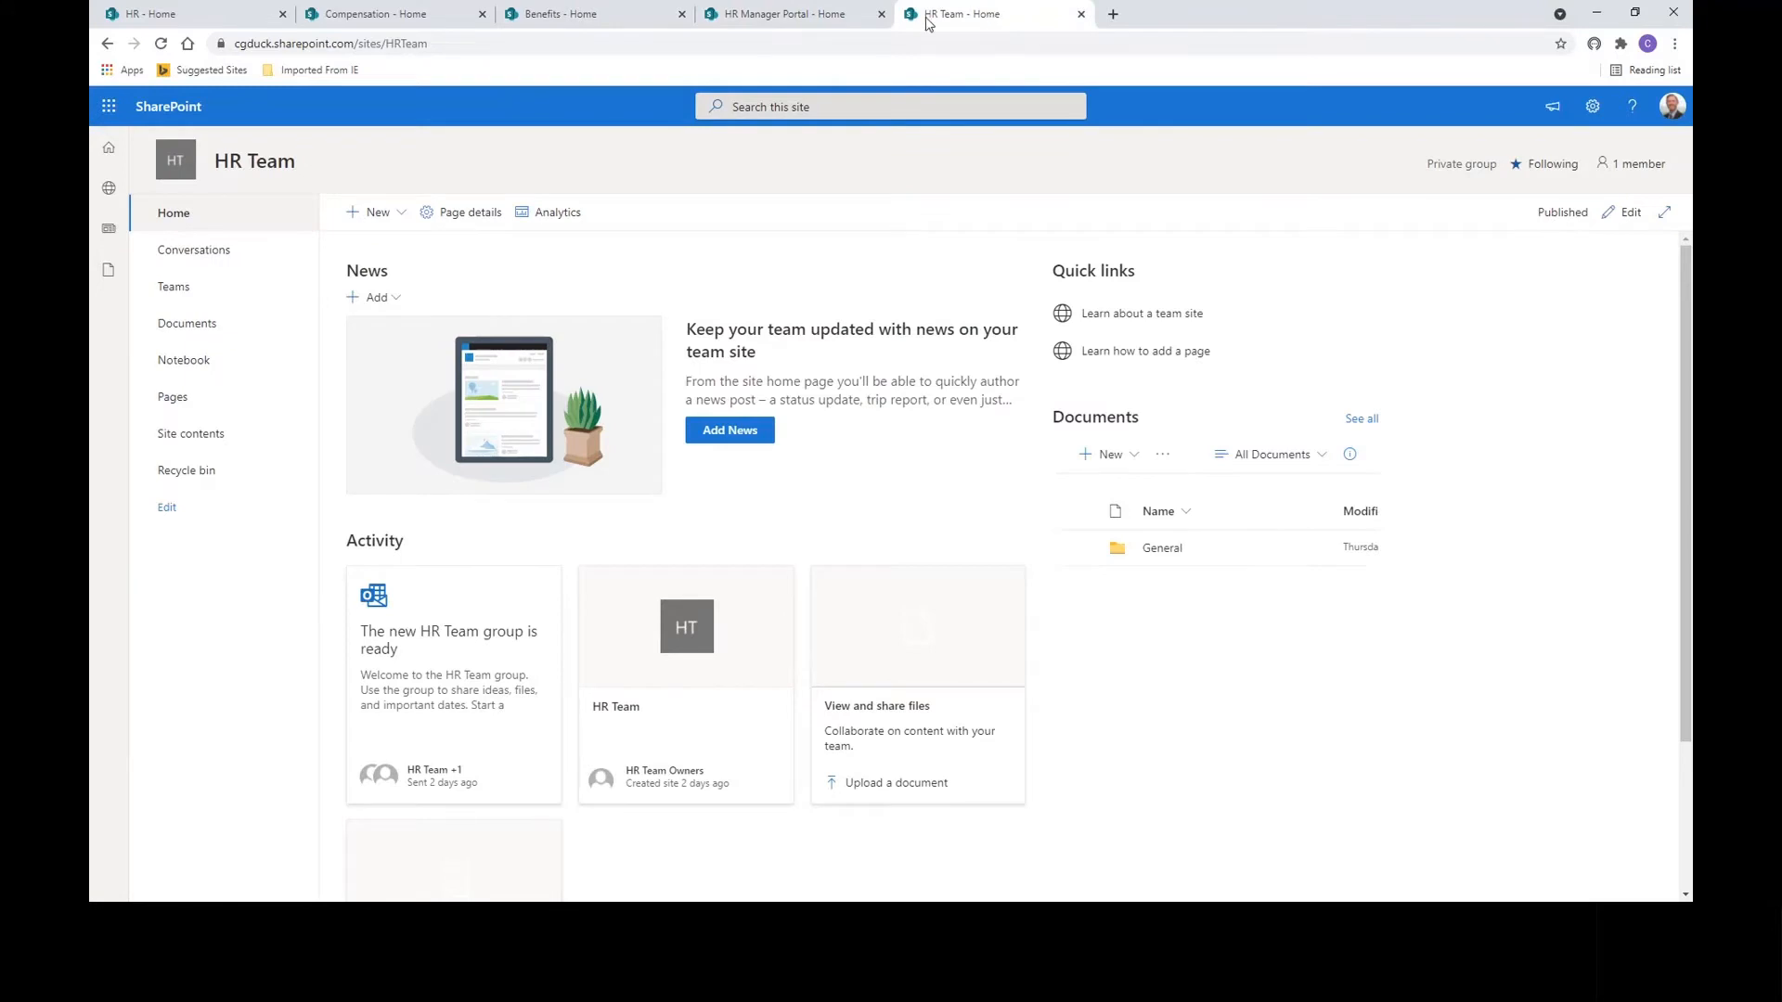
pyautogui.click(586, 21)
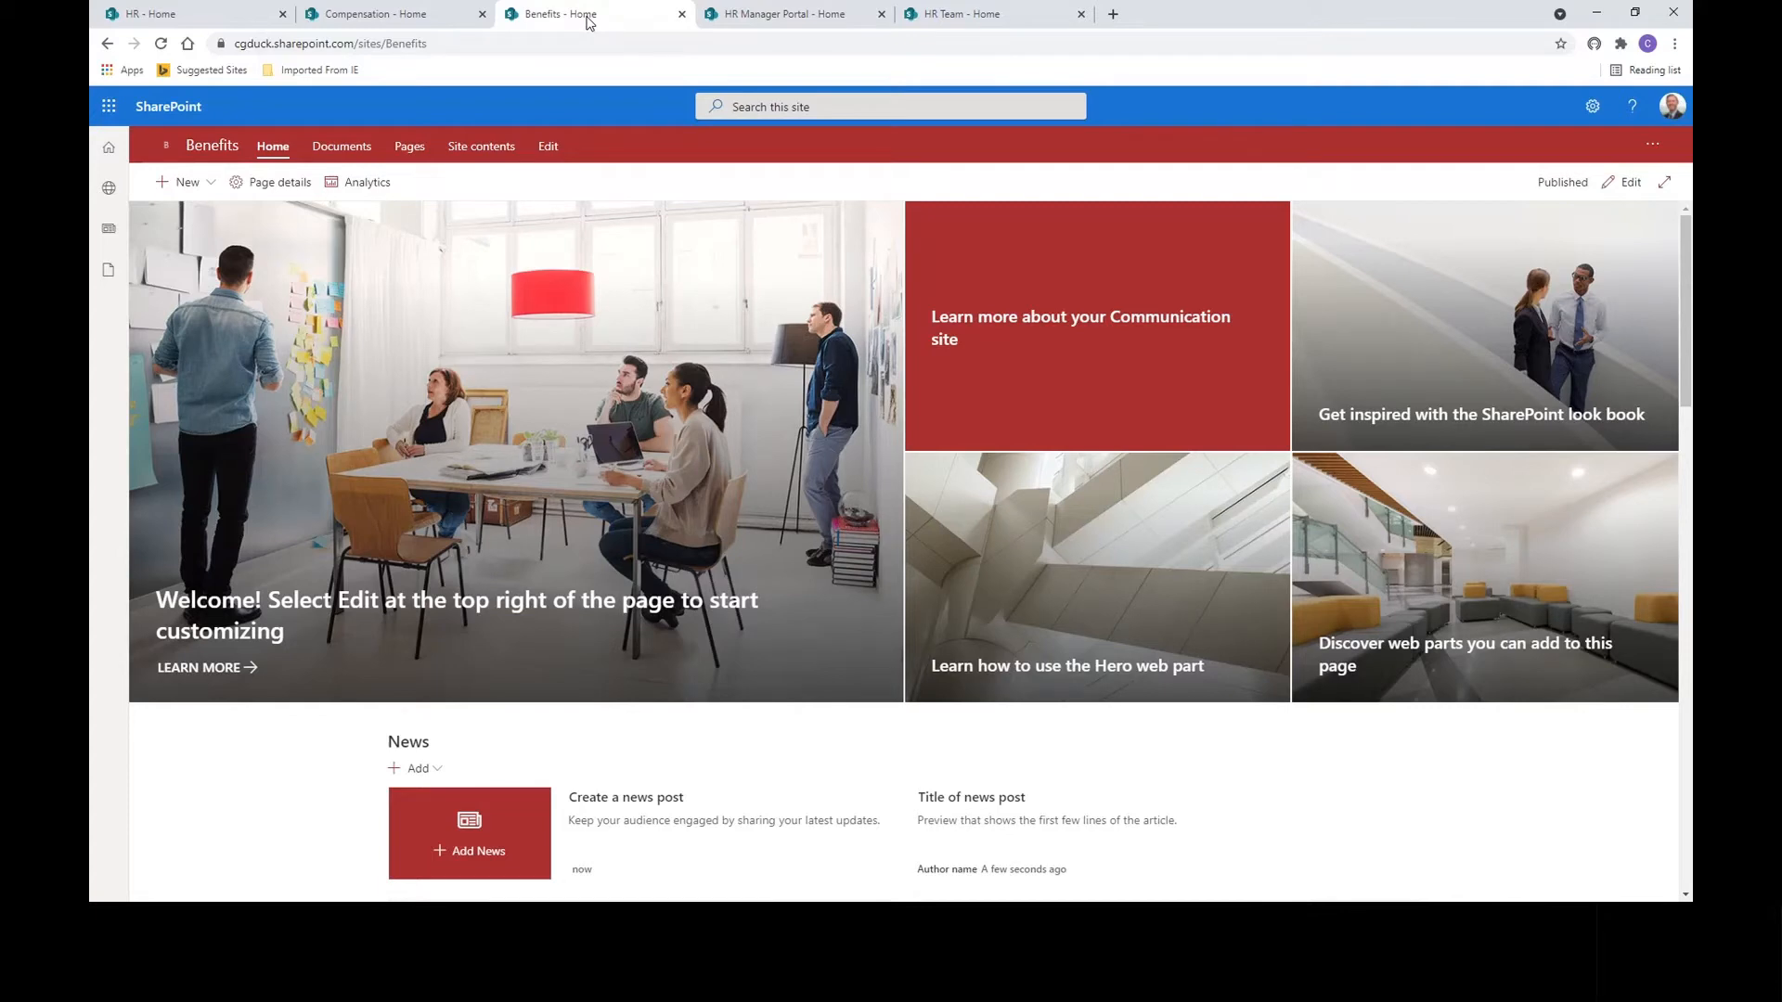
pyautogui.click(387, 20)
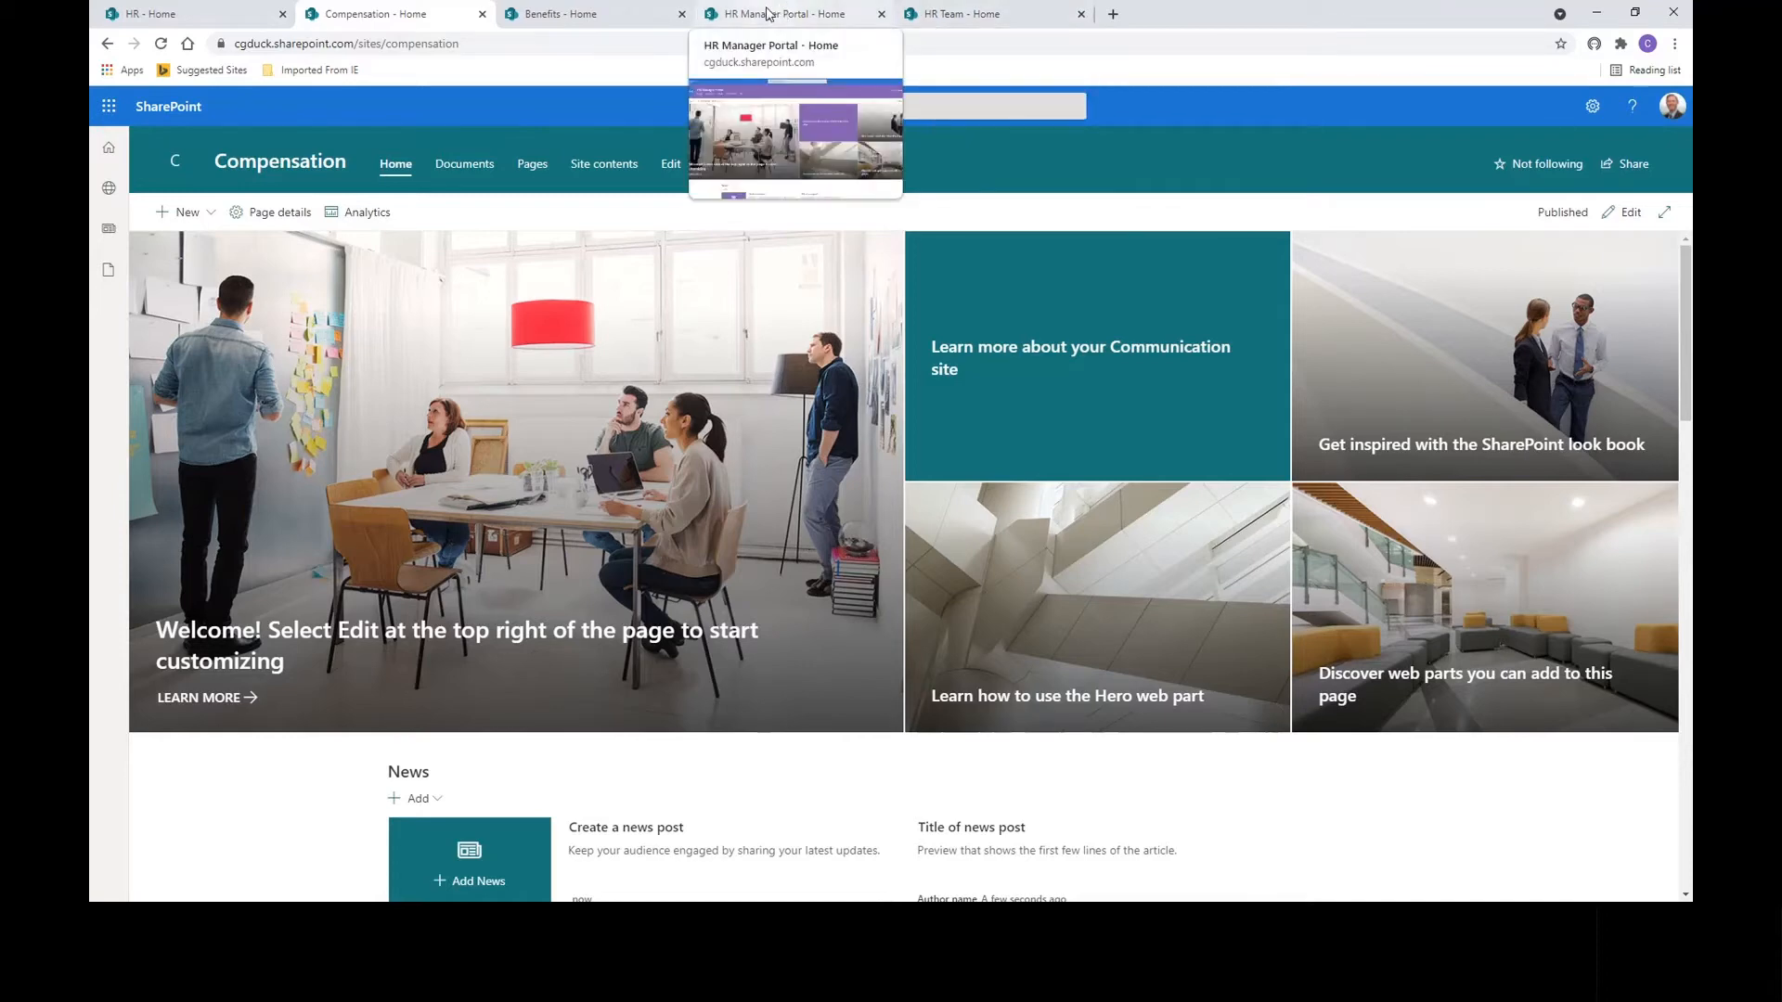
pyautogui.click(171, 15)
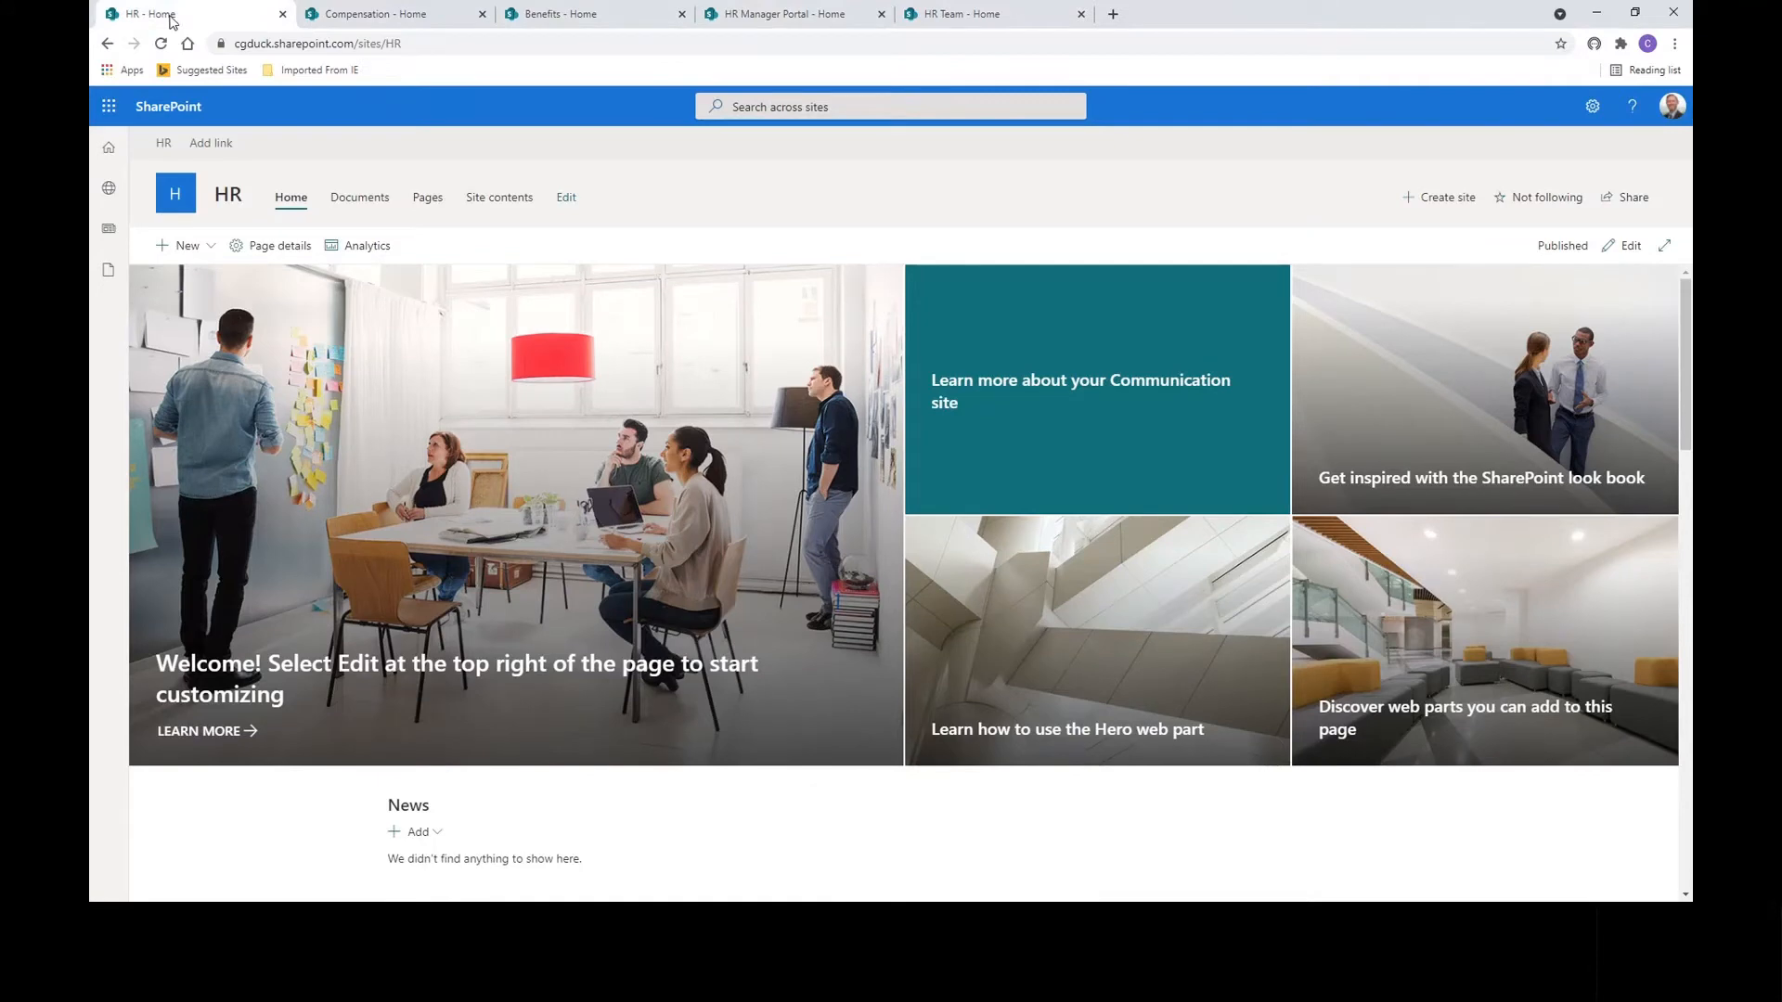
# Add a hub navigation link named Compensation pointing to the Compensation site address.
pyautogui.click(213, 144)
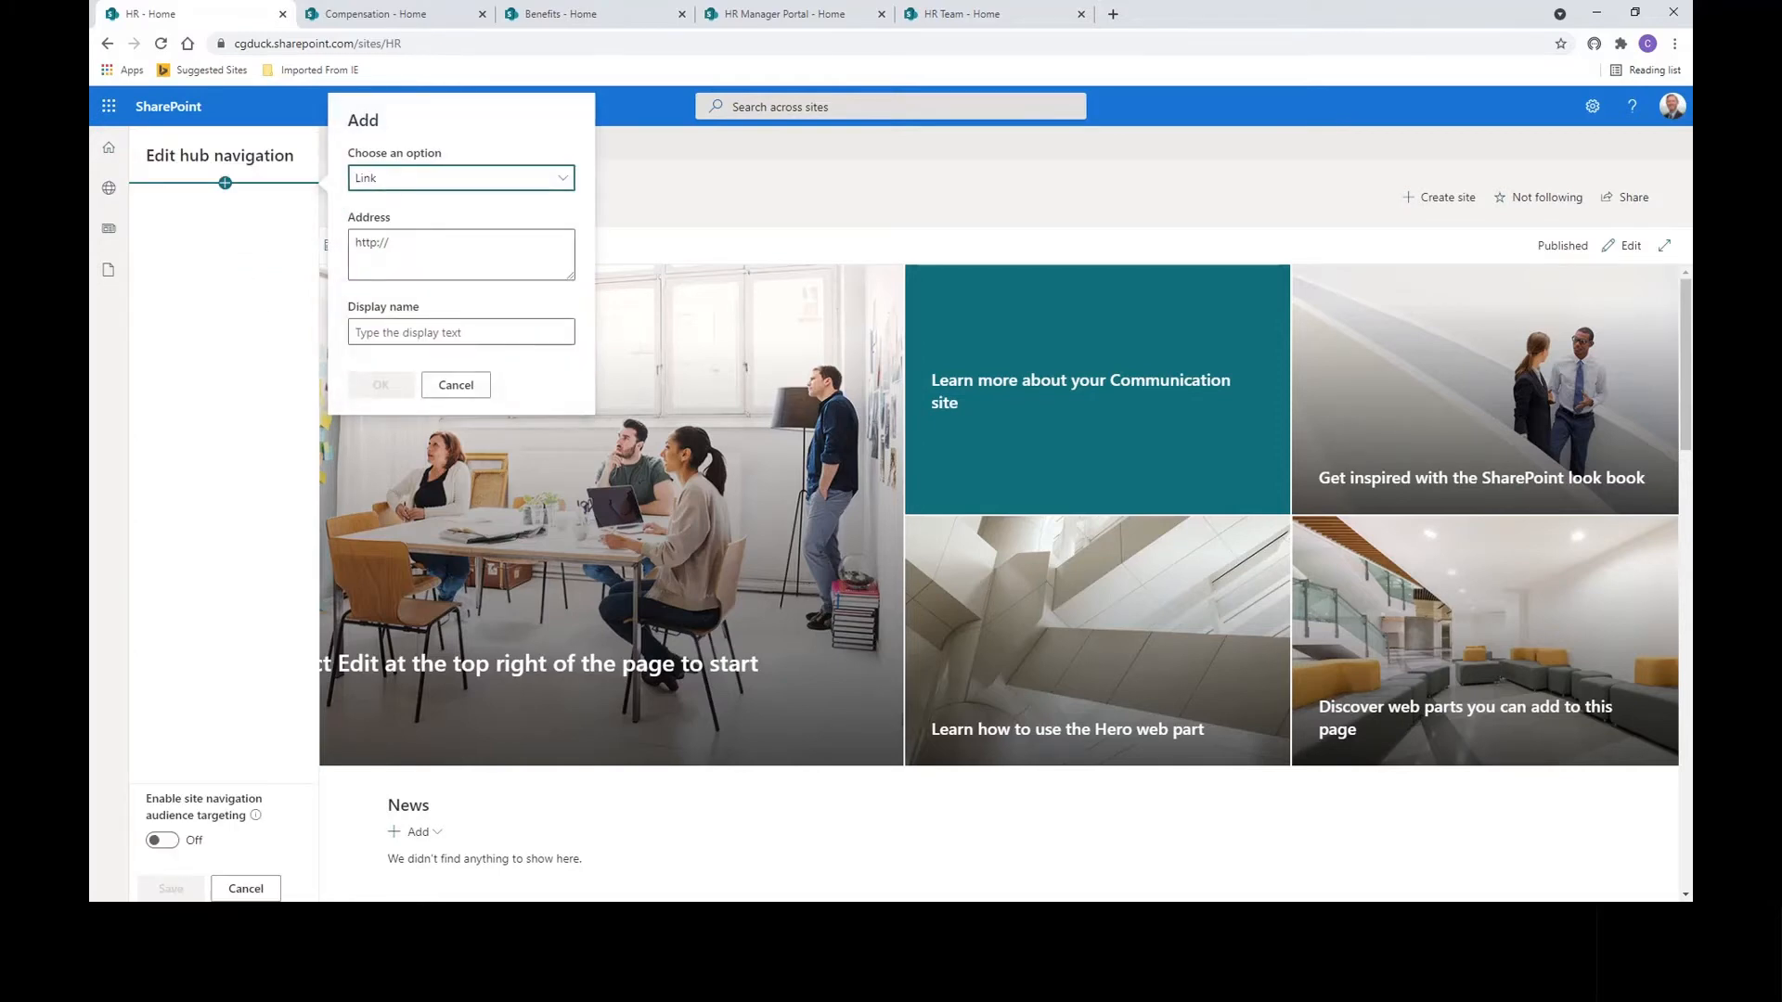
pyautogui.hotkey('alt', 'Tab')
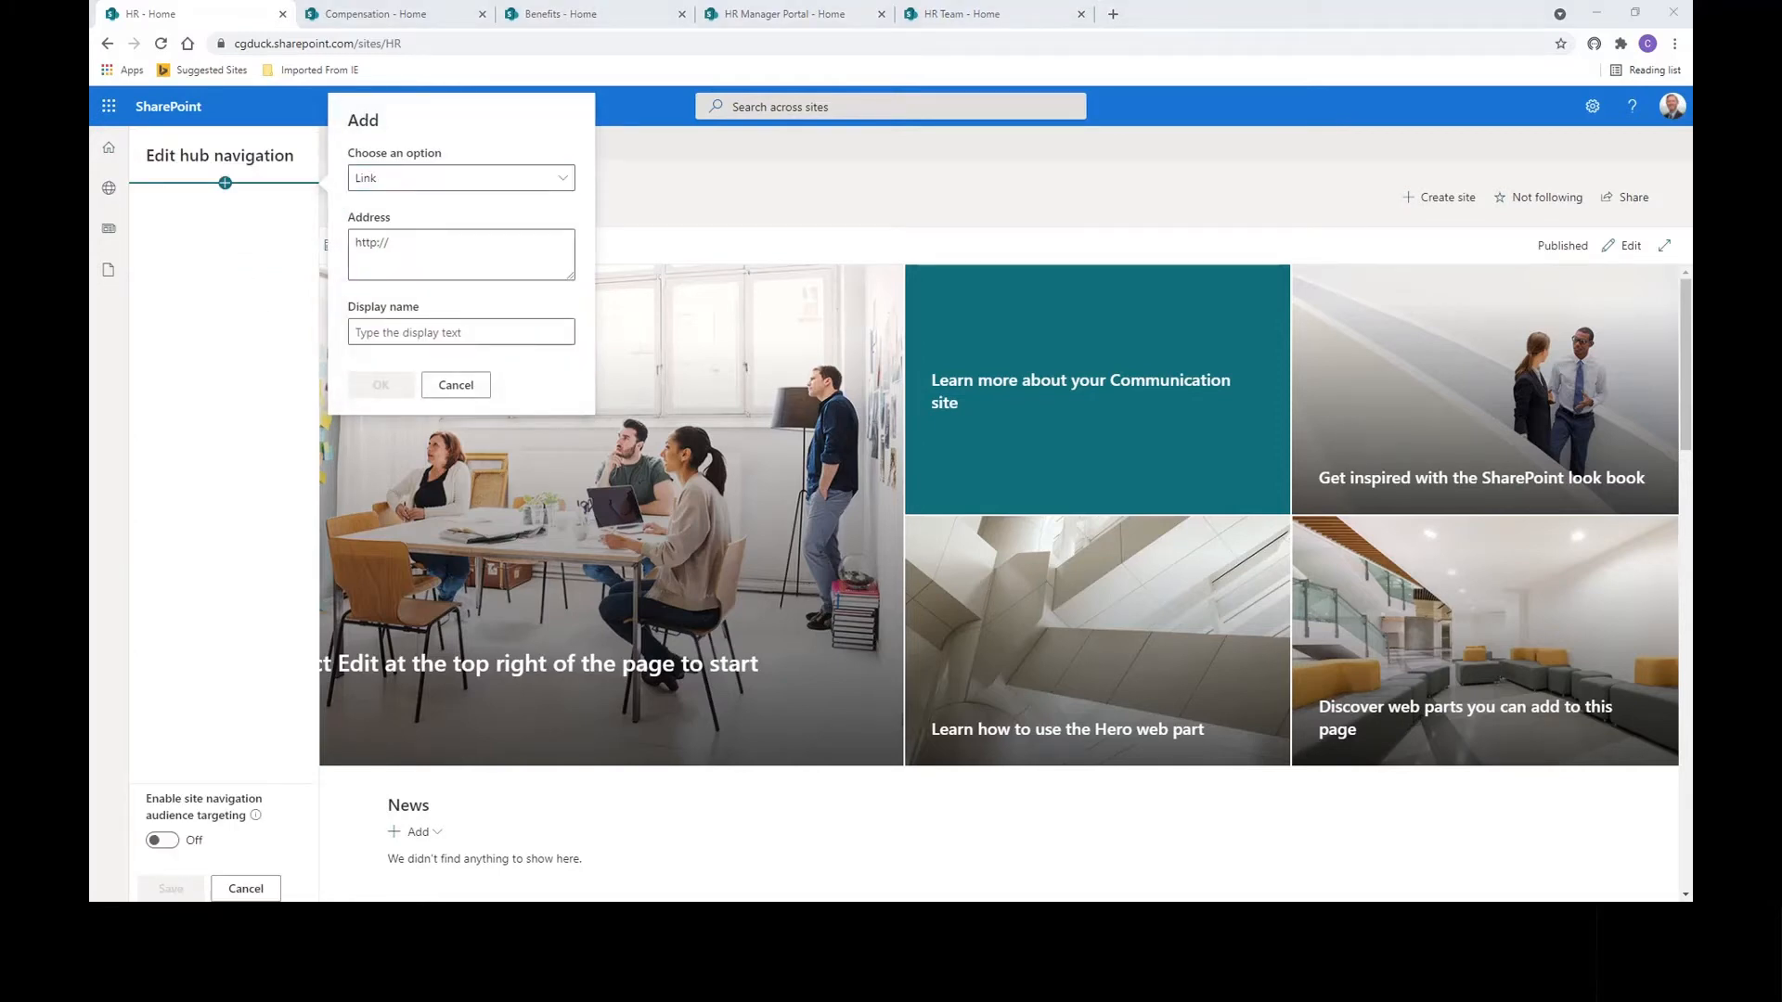
pyautogui.click(384, 251)
pyautogui.click(400, 244)
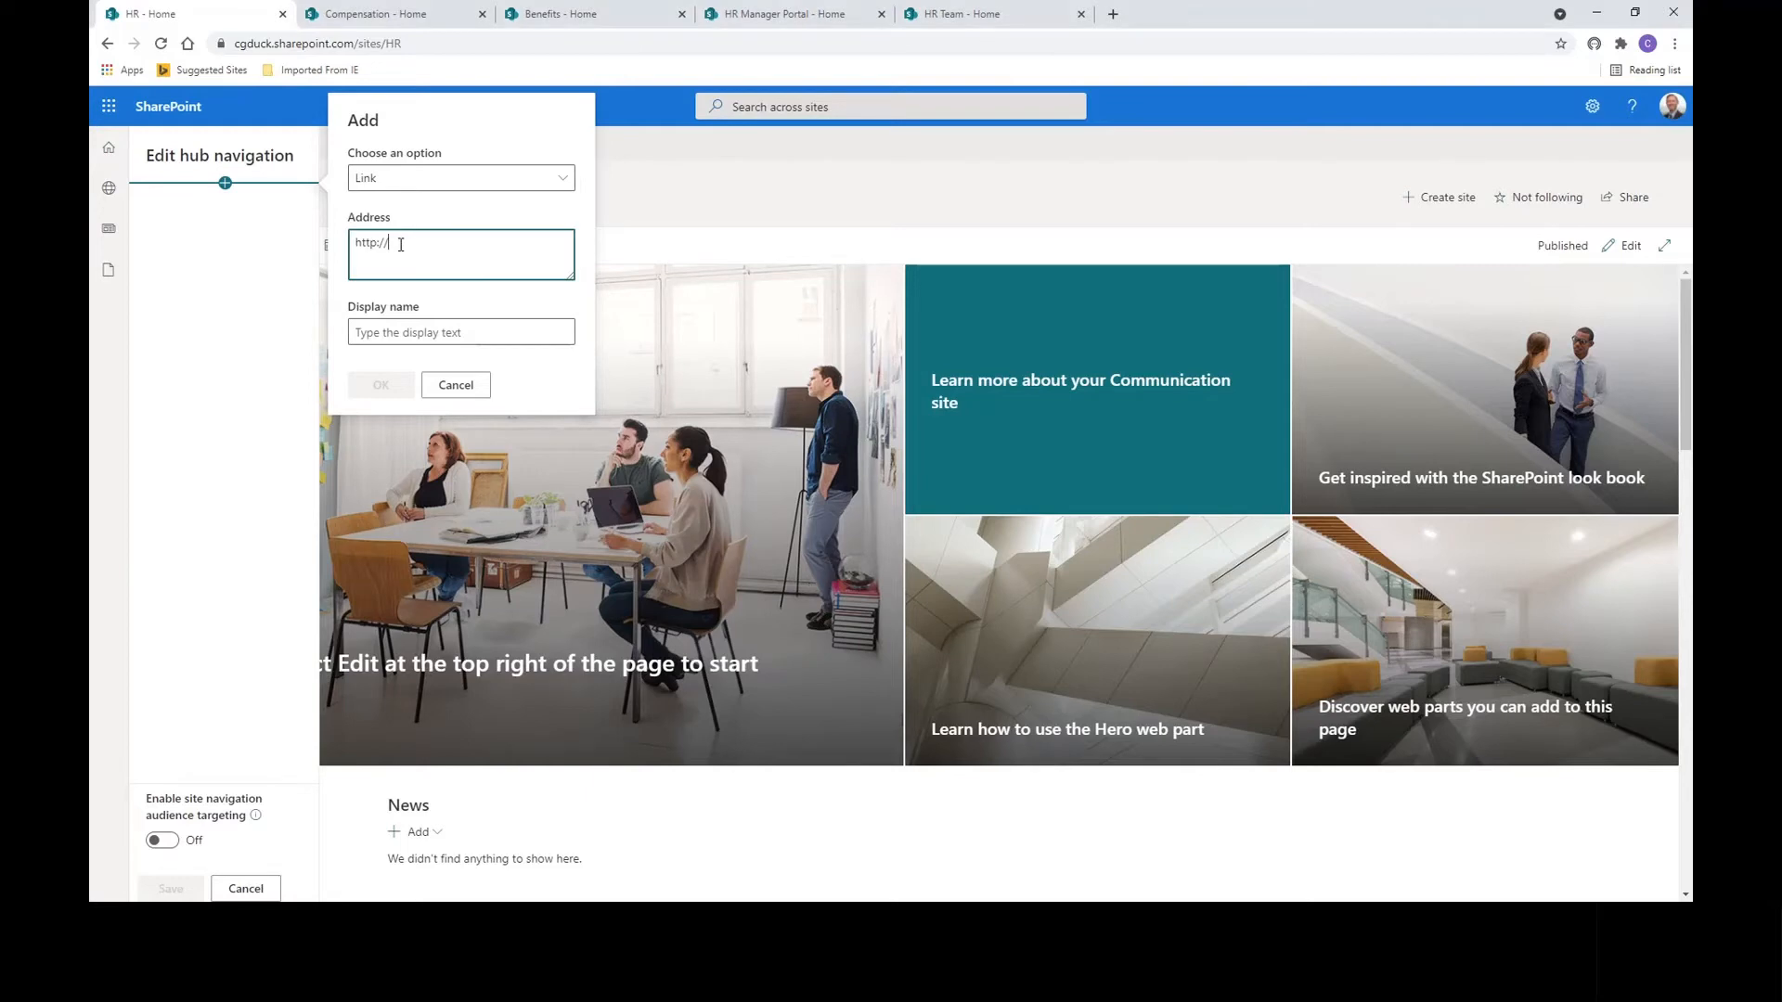
pyautogui.press('BackSpace')
pyautogui.press('BackSpace')
pyautogui.press('BackSpace')
pyautogui.press('BackSpace')
pyautogui.press('BackSpace')
pyautogui.press('BackSpace')
pyautogui.write('https://cgduck.sharepoint.com/sites/compensation')
pyautogui.click(427, 331)
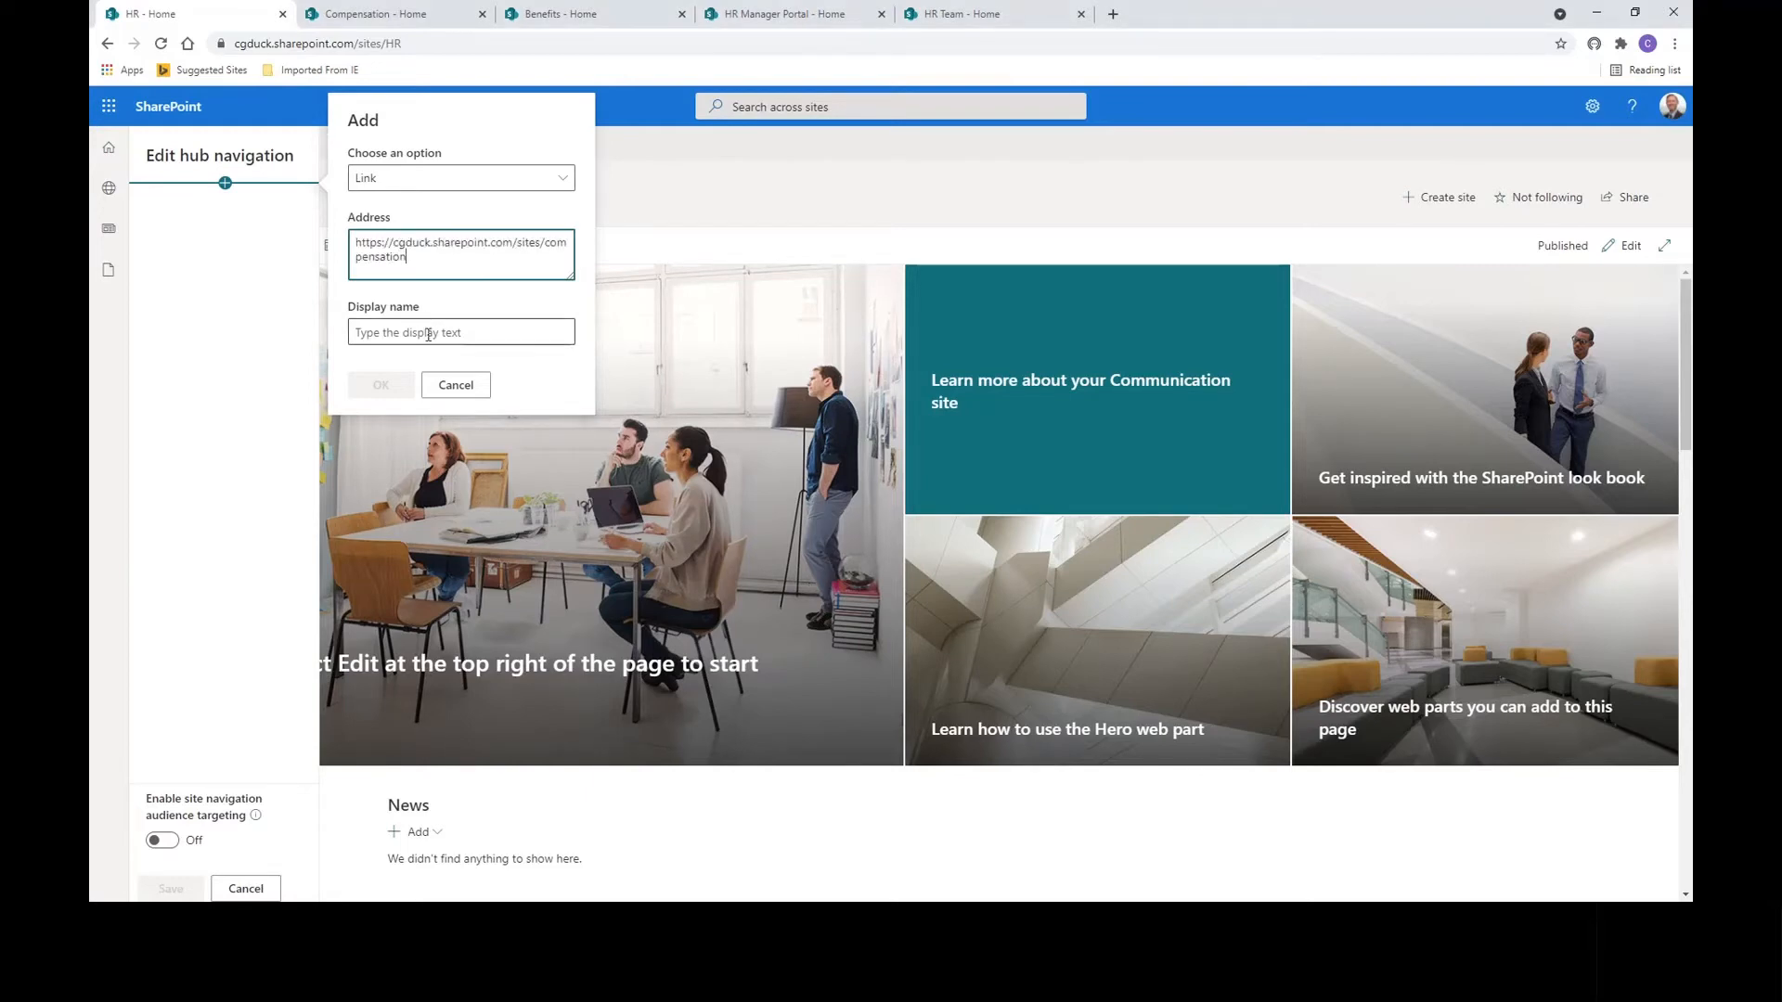
pyautogui.click(404, 369)
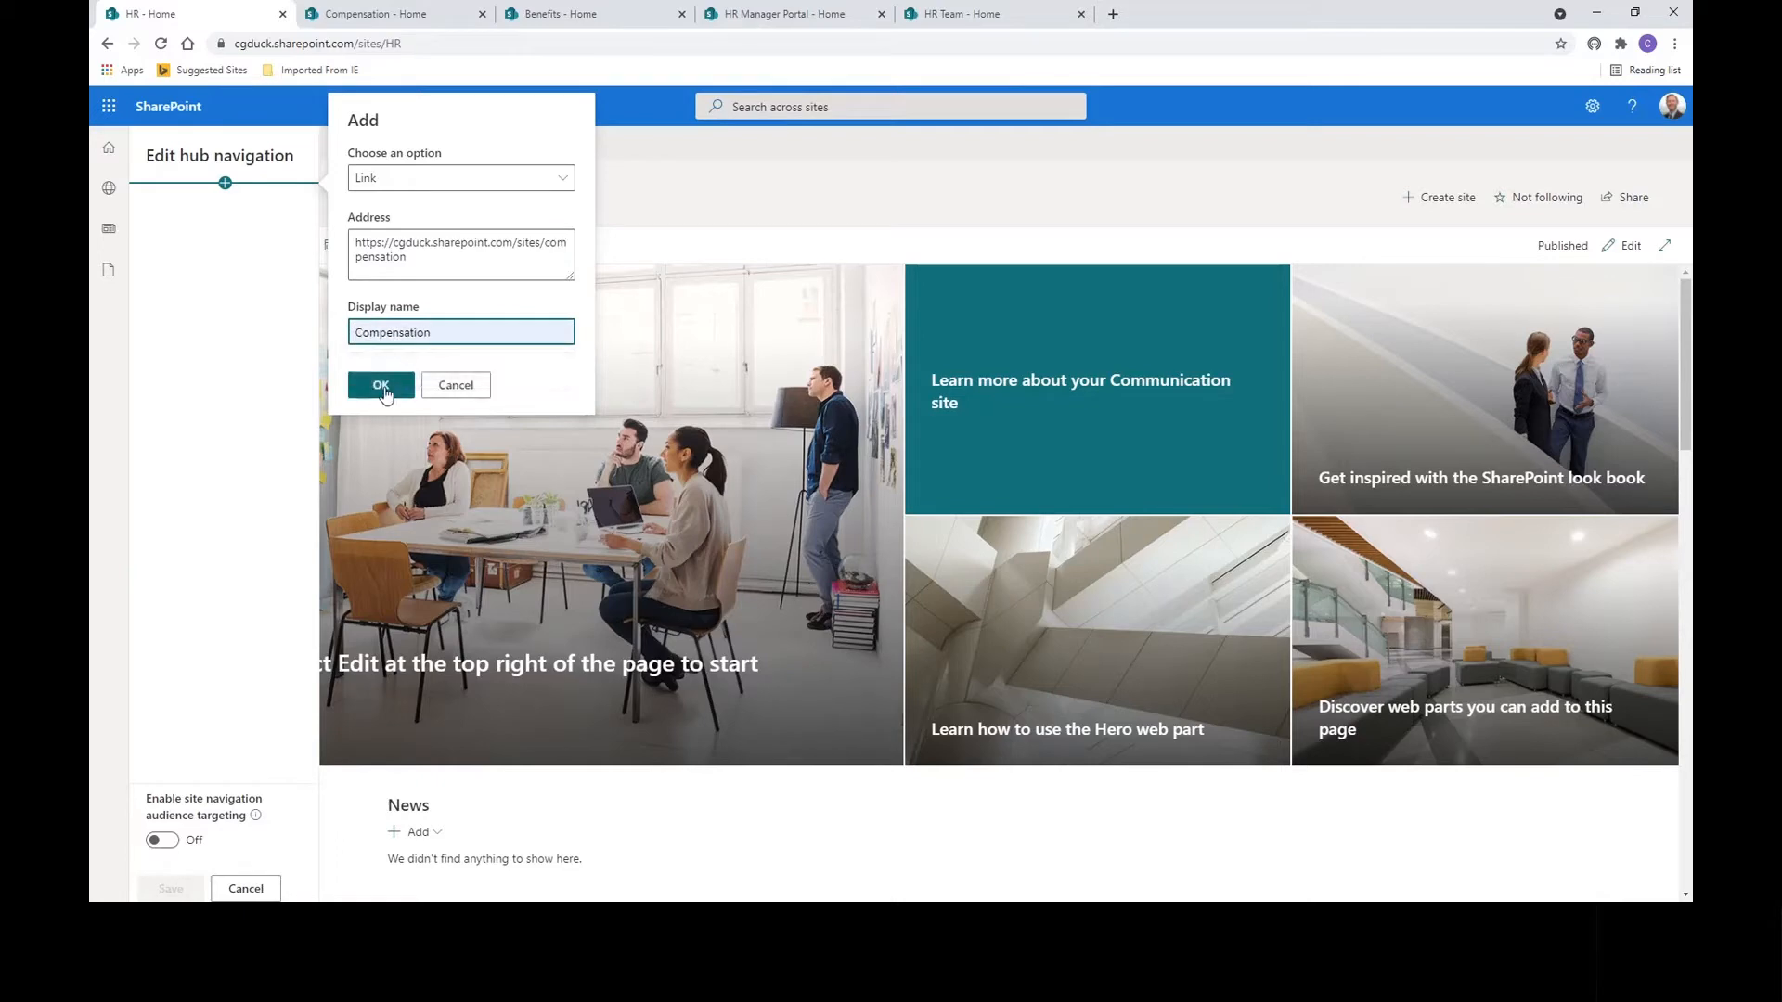
pyautogui.click(388, 386)
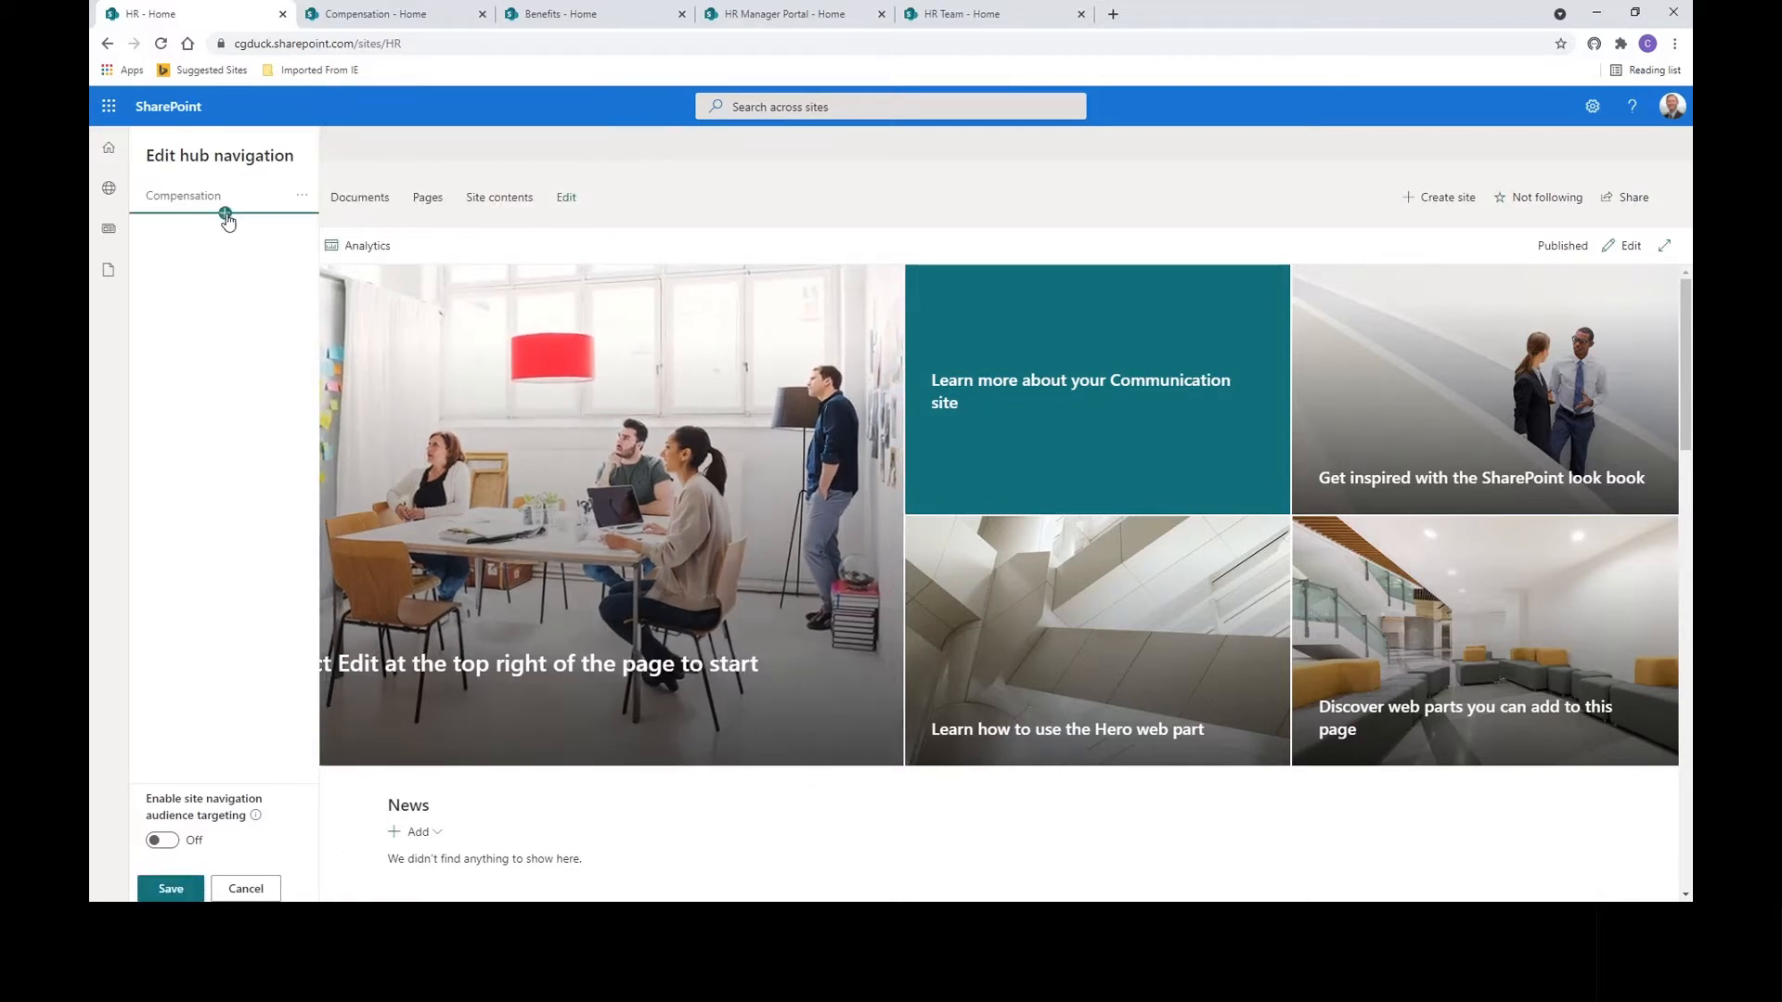
# Add a Benefits link below Compensation using the Benefits site address.
pyautogui.click(226, 214)
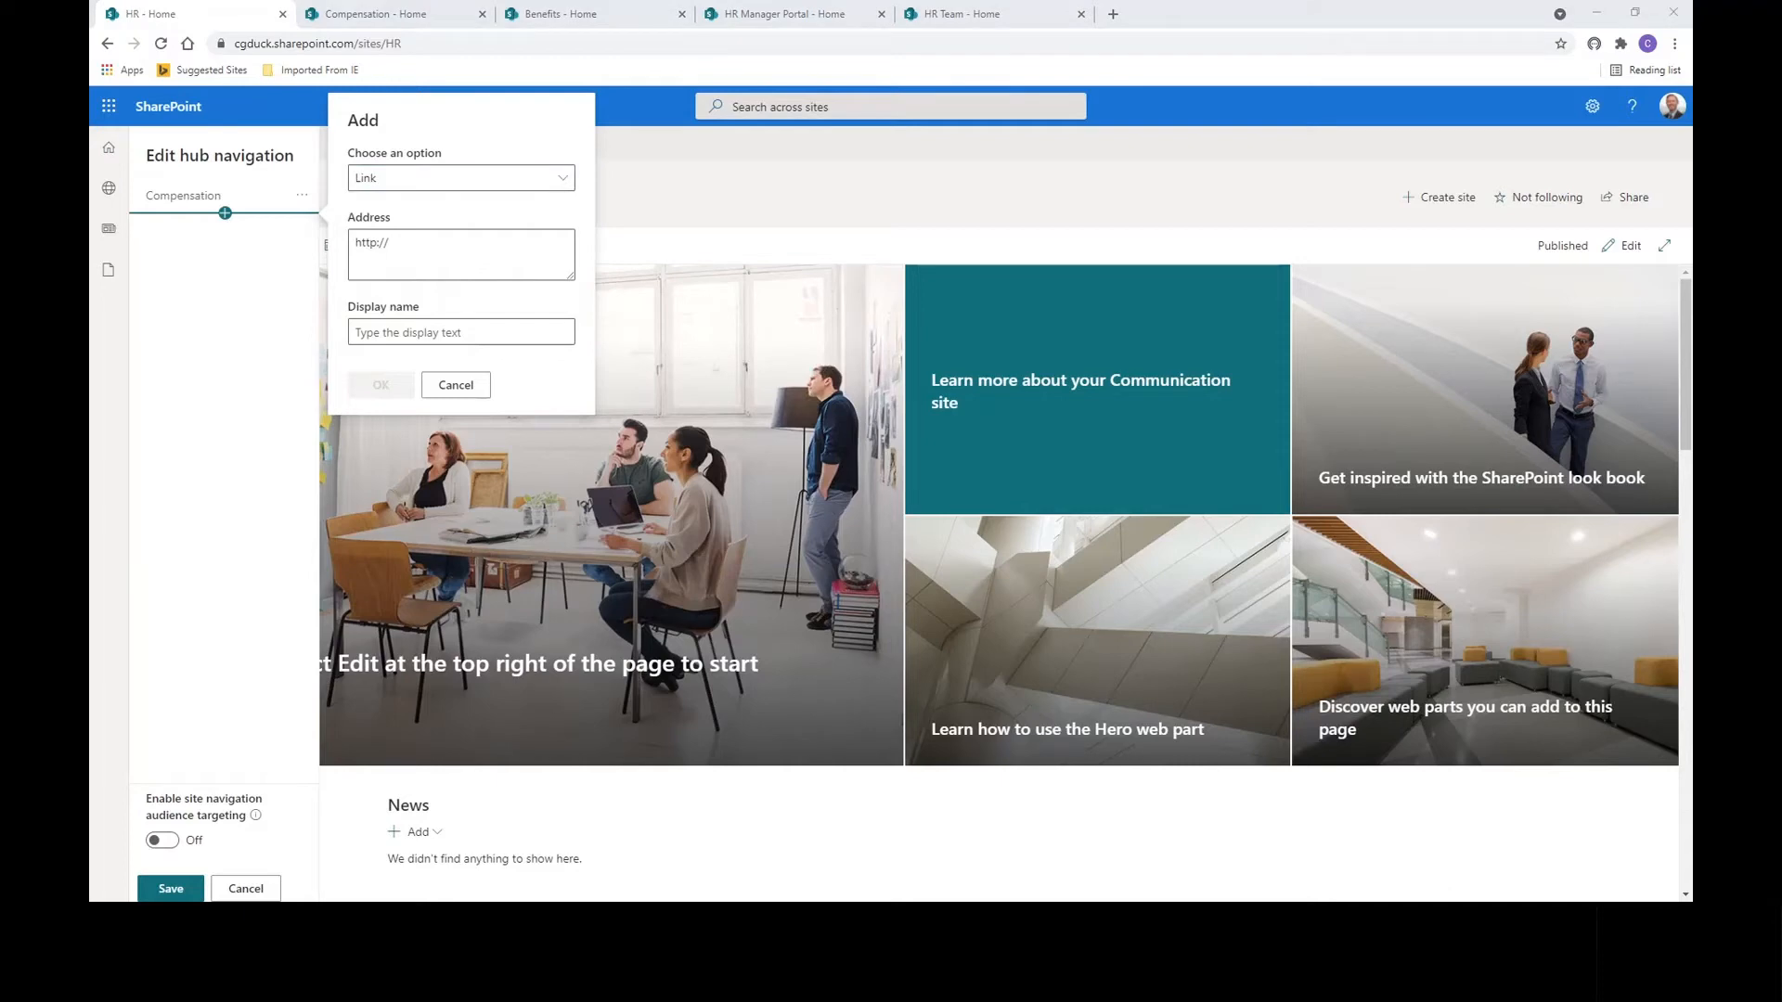
pyautogui.click(397, 243)
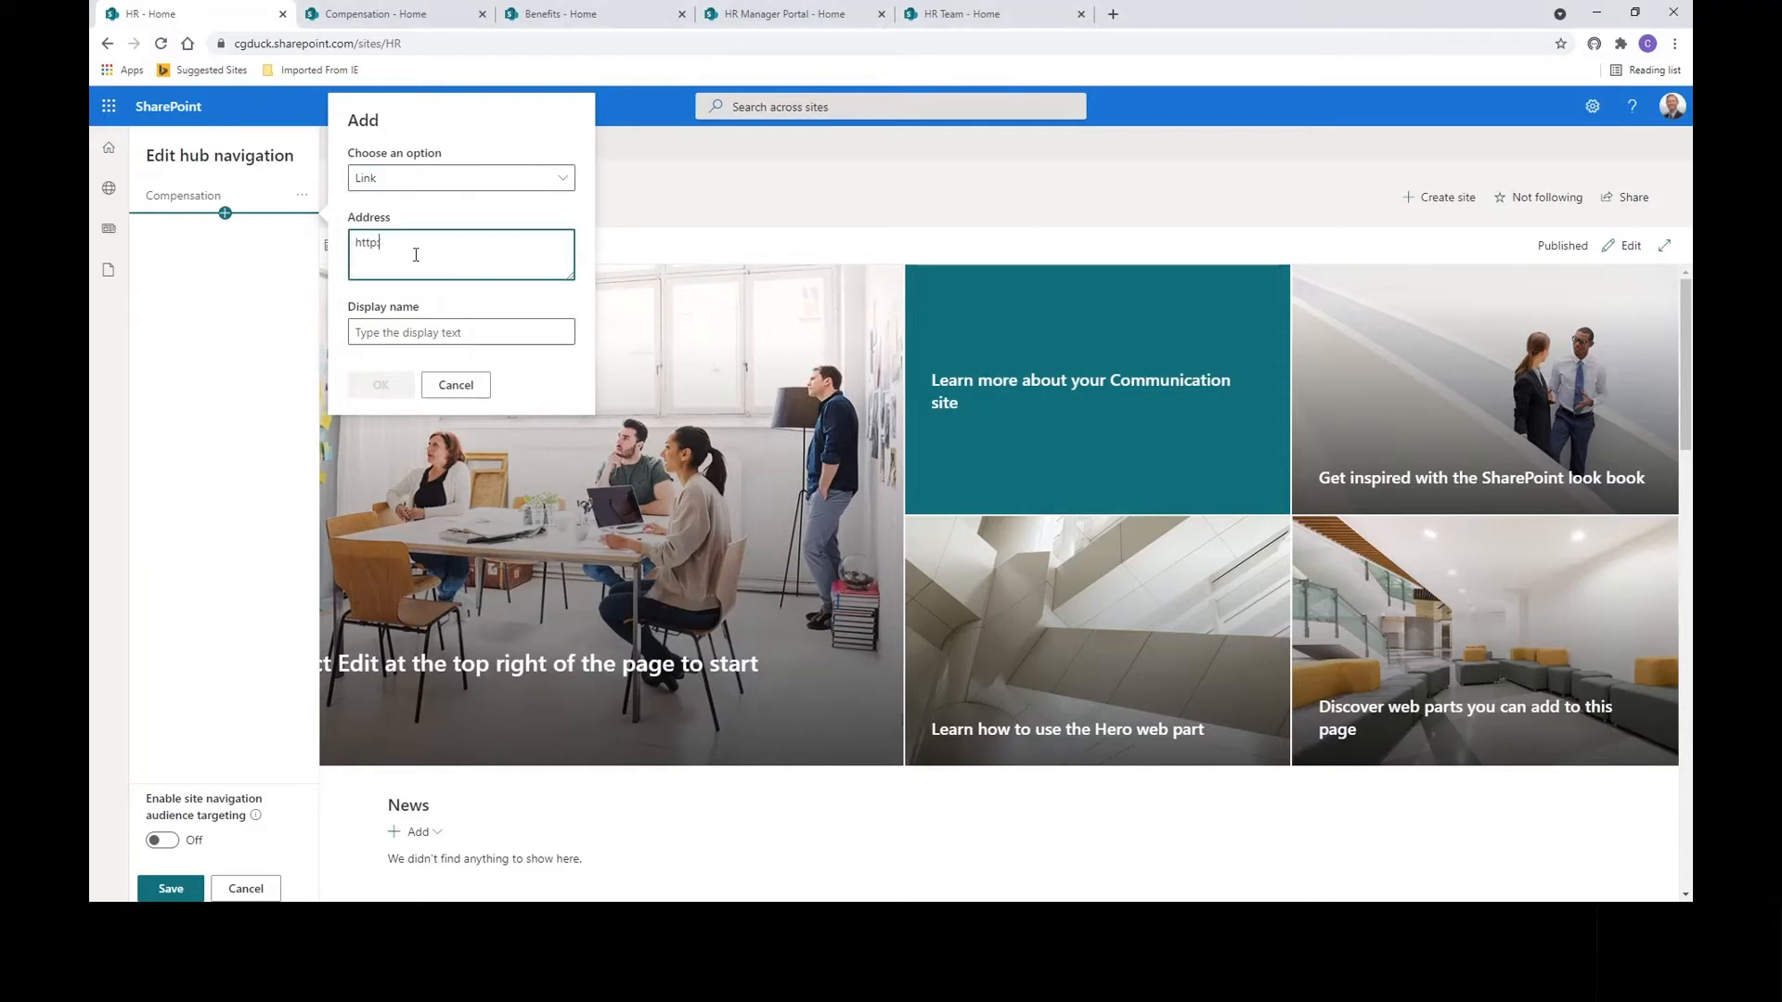
pyautogui.press('BackSpace')
pyautogui.press('BackSpace')
pyautogui.press('BackSpace')
pyautogui.press('BackSpace')
pyautogui.write('https://cgduck.sharepoint.com/sites/Benefits')
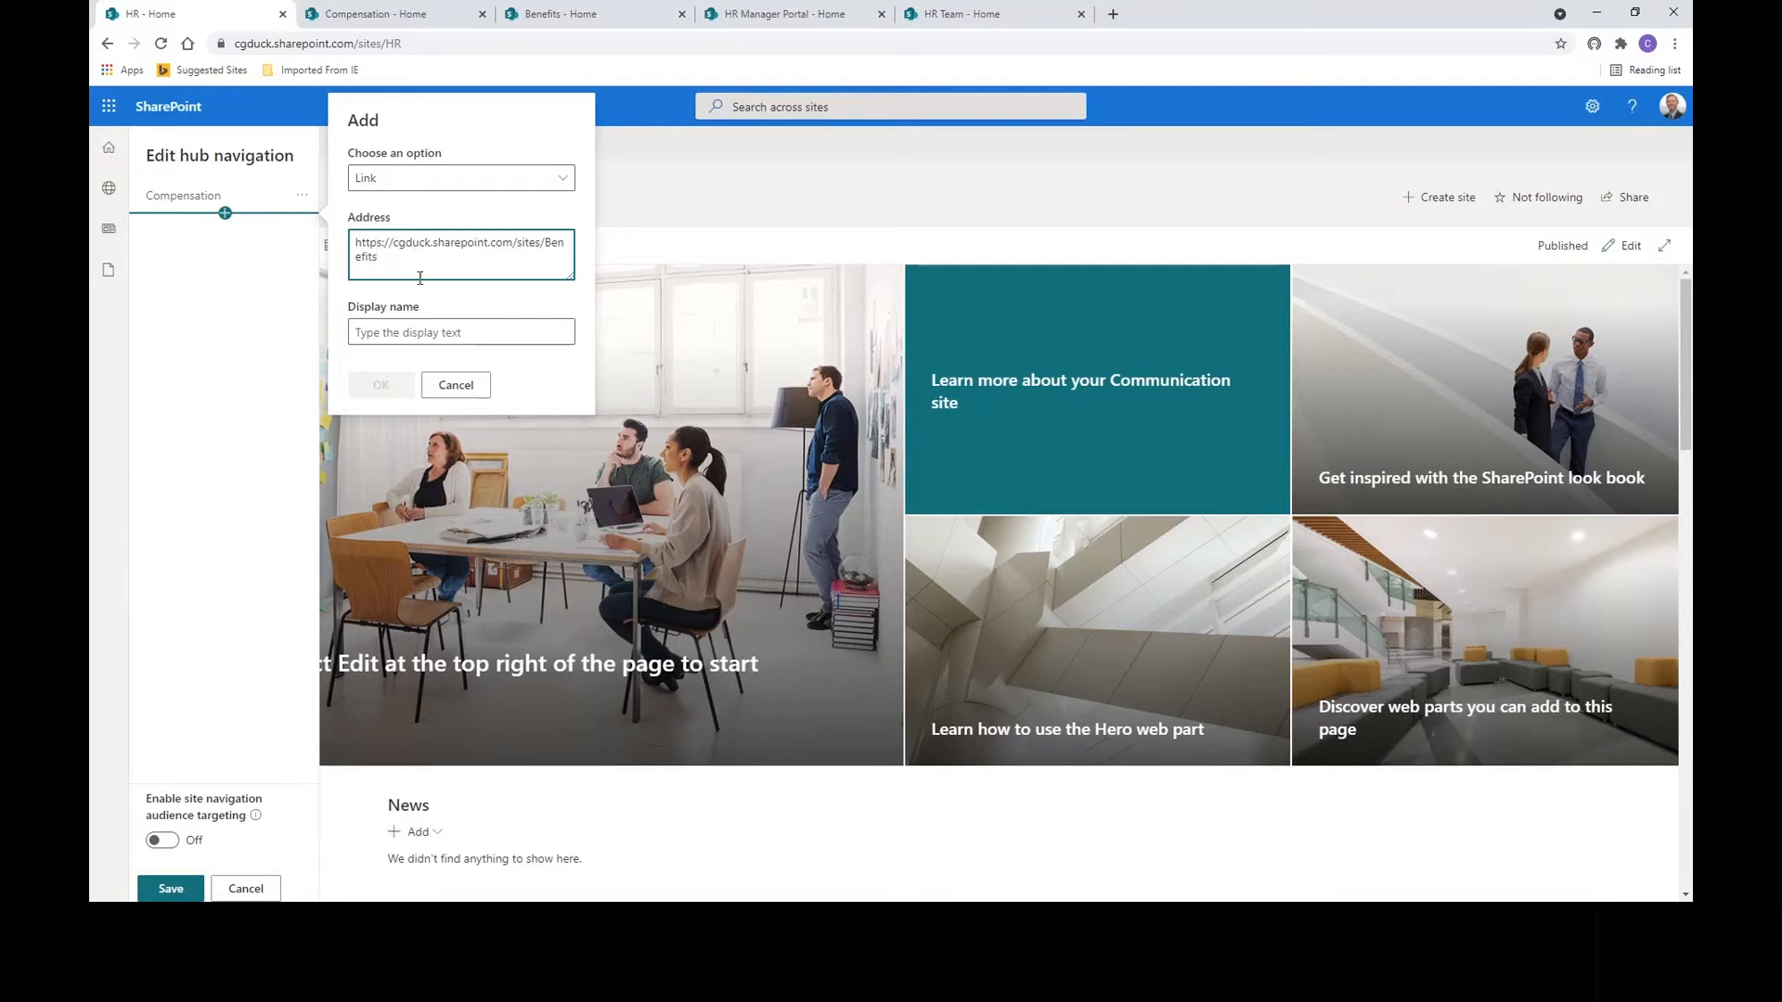
pyautogui.click(422, 332)
pyautogui.click(402, 397)
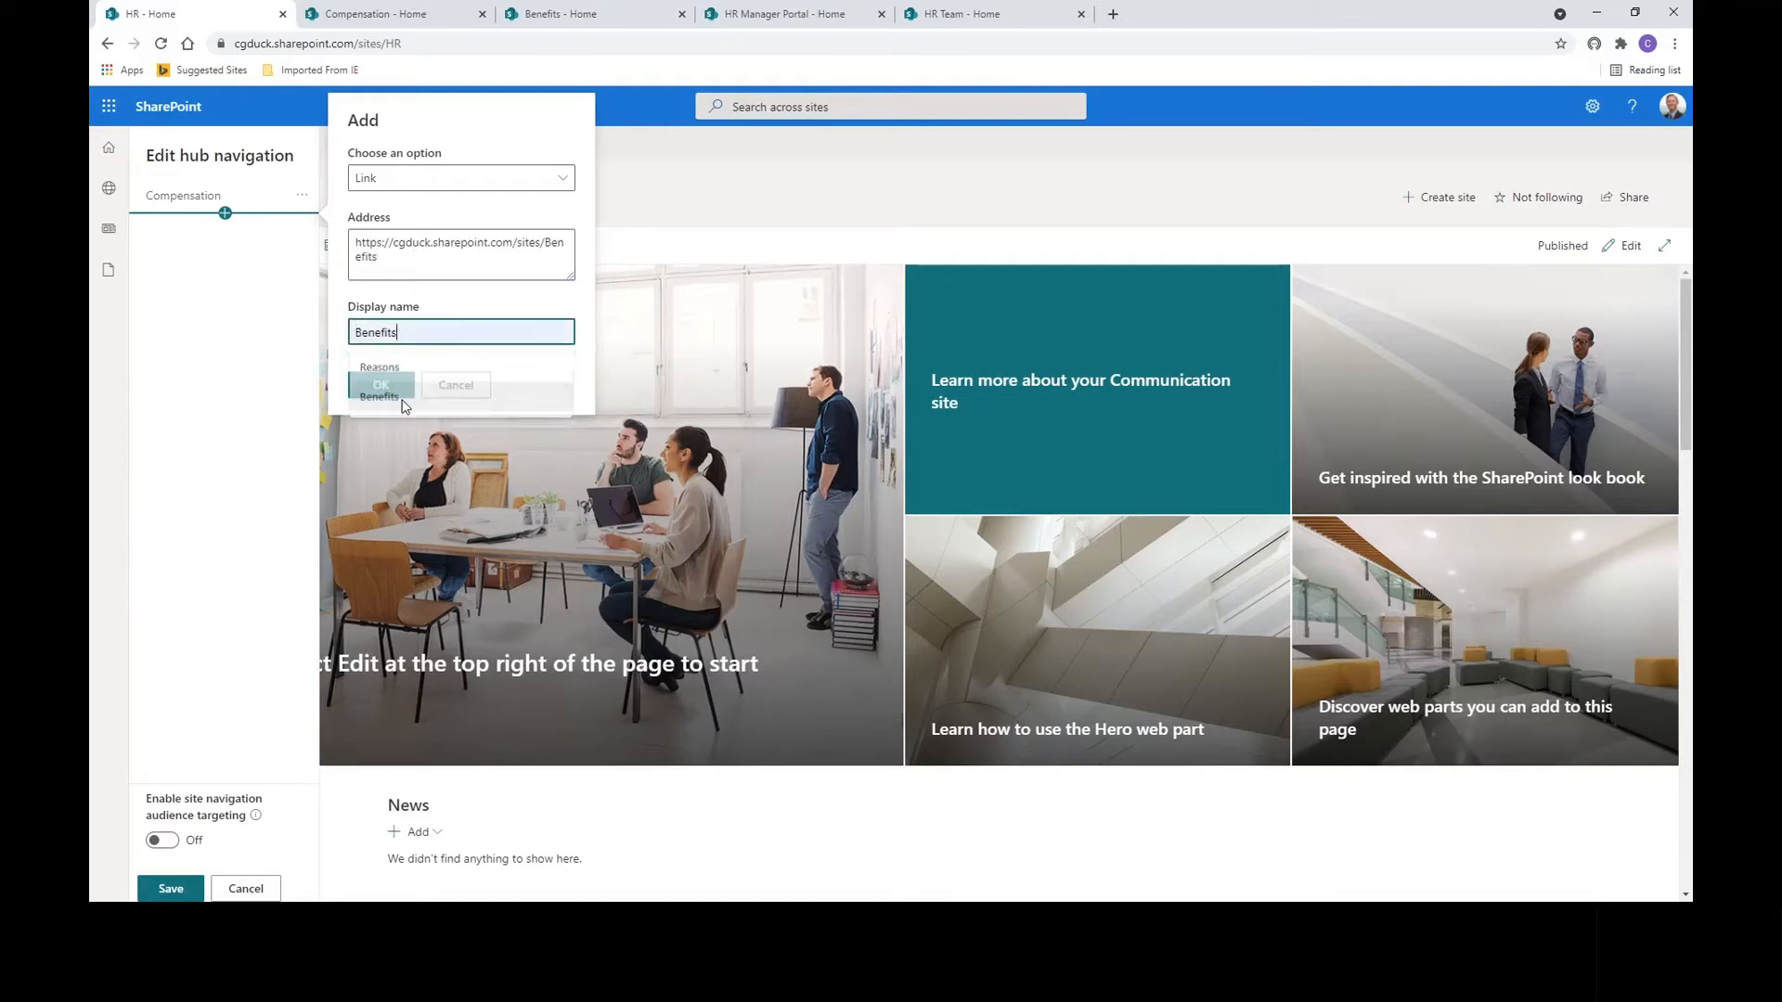
pyautogui.click(381, 385)
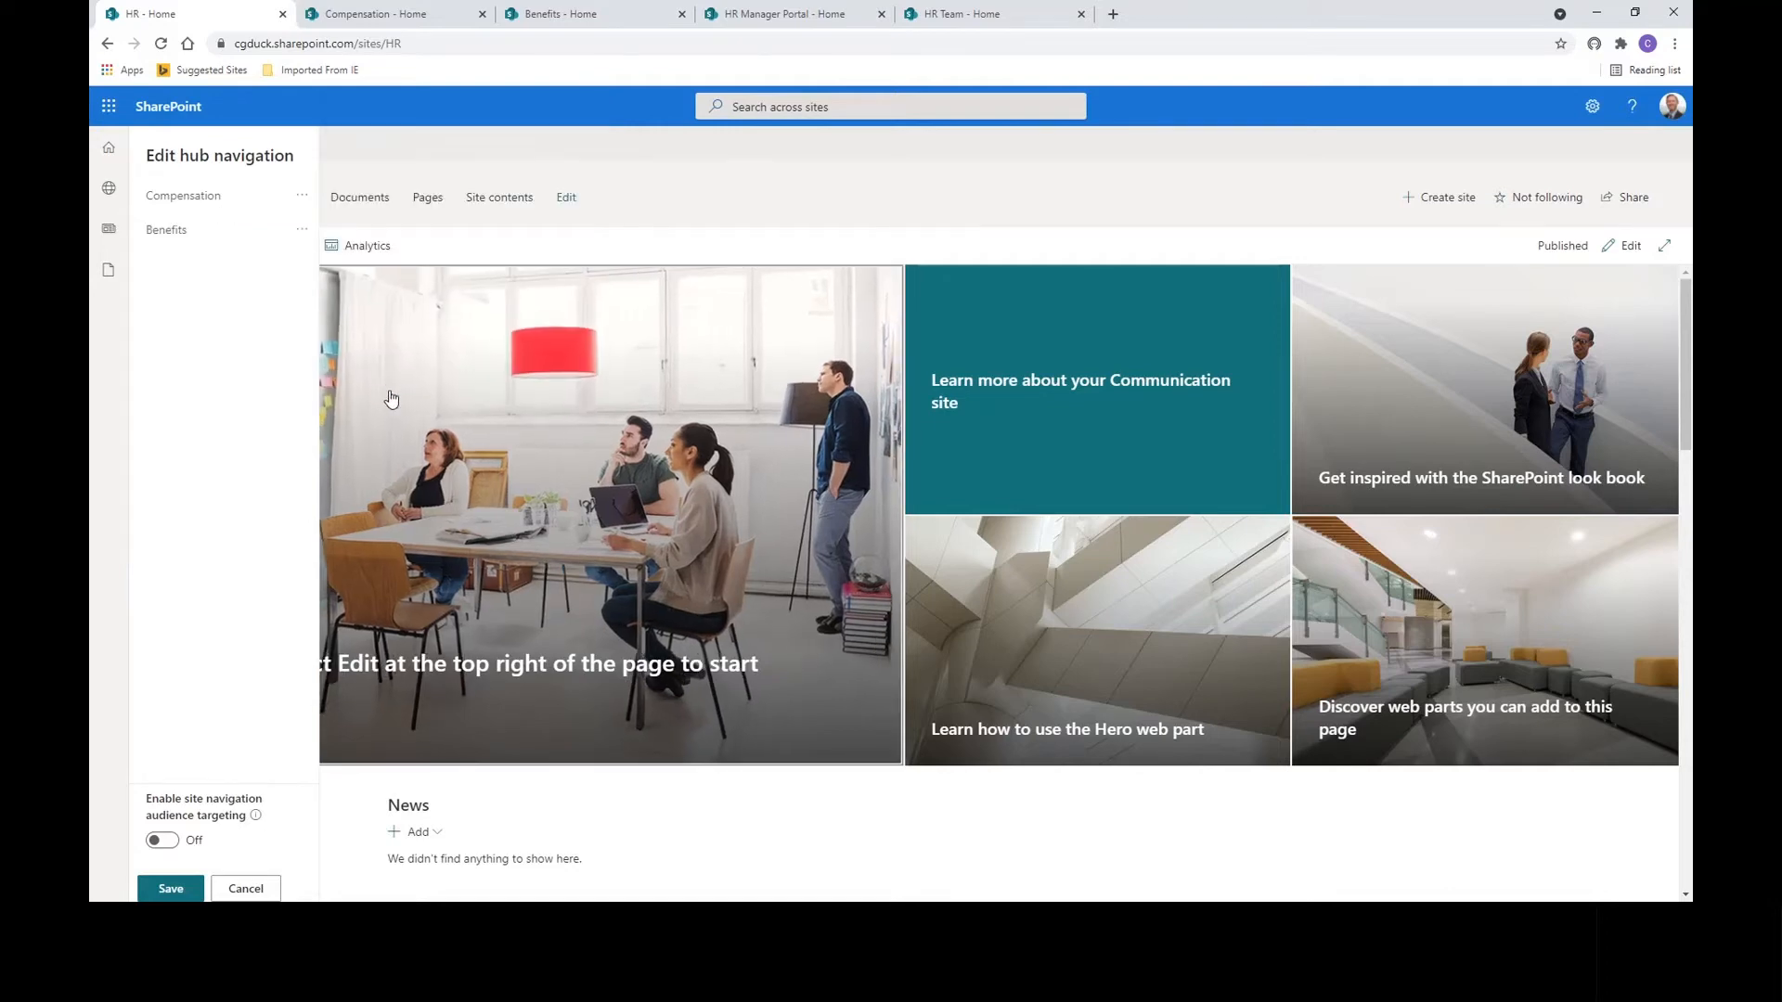
# Add a Manager Portal link below Benefits pointing to the HR Manager Portal site.
pyautogui.click(225, 247)
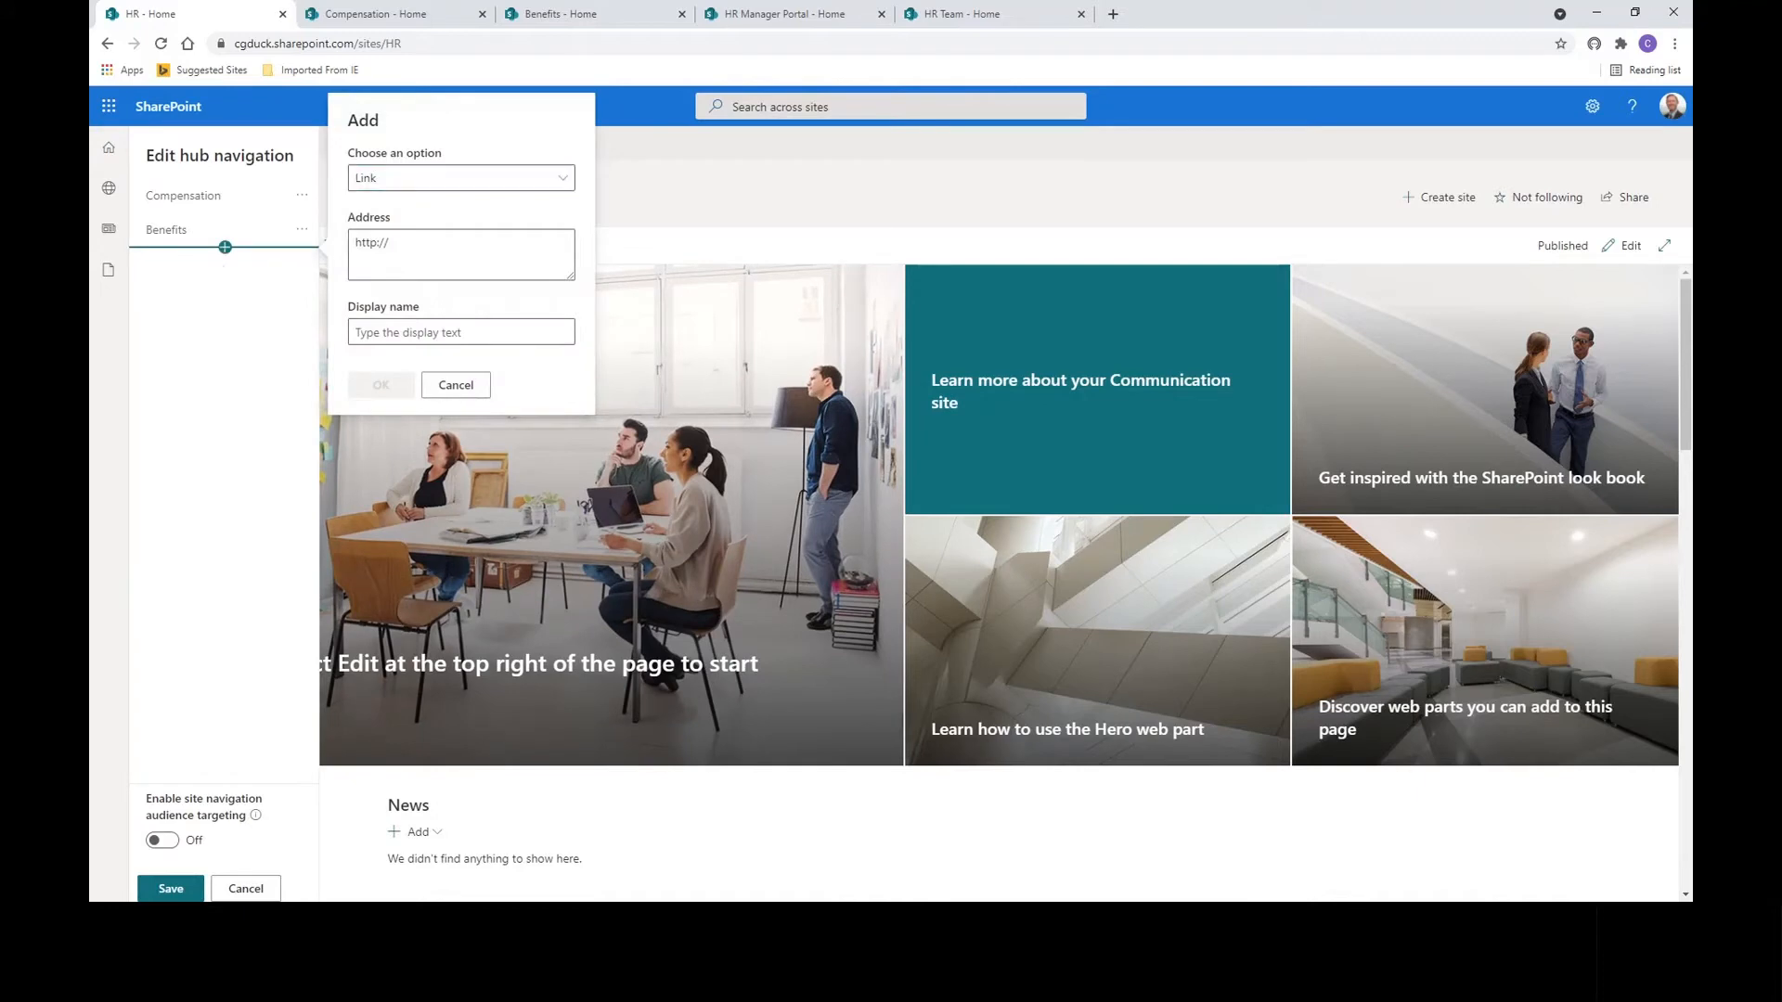
pyautogui.click(415, 238)
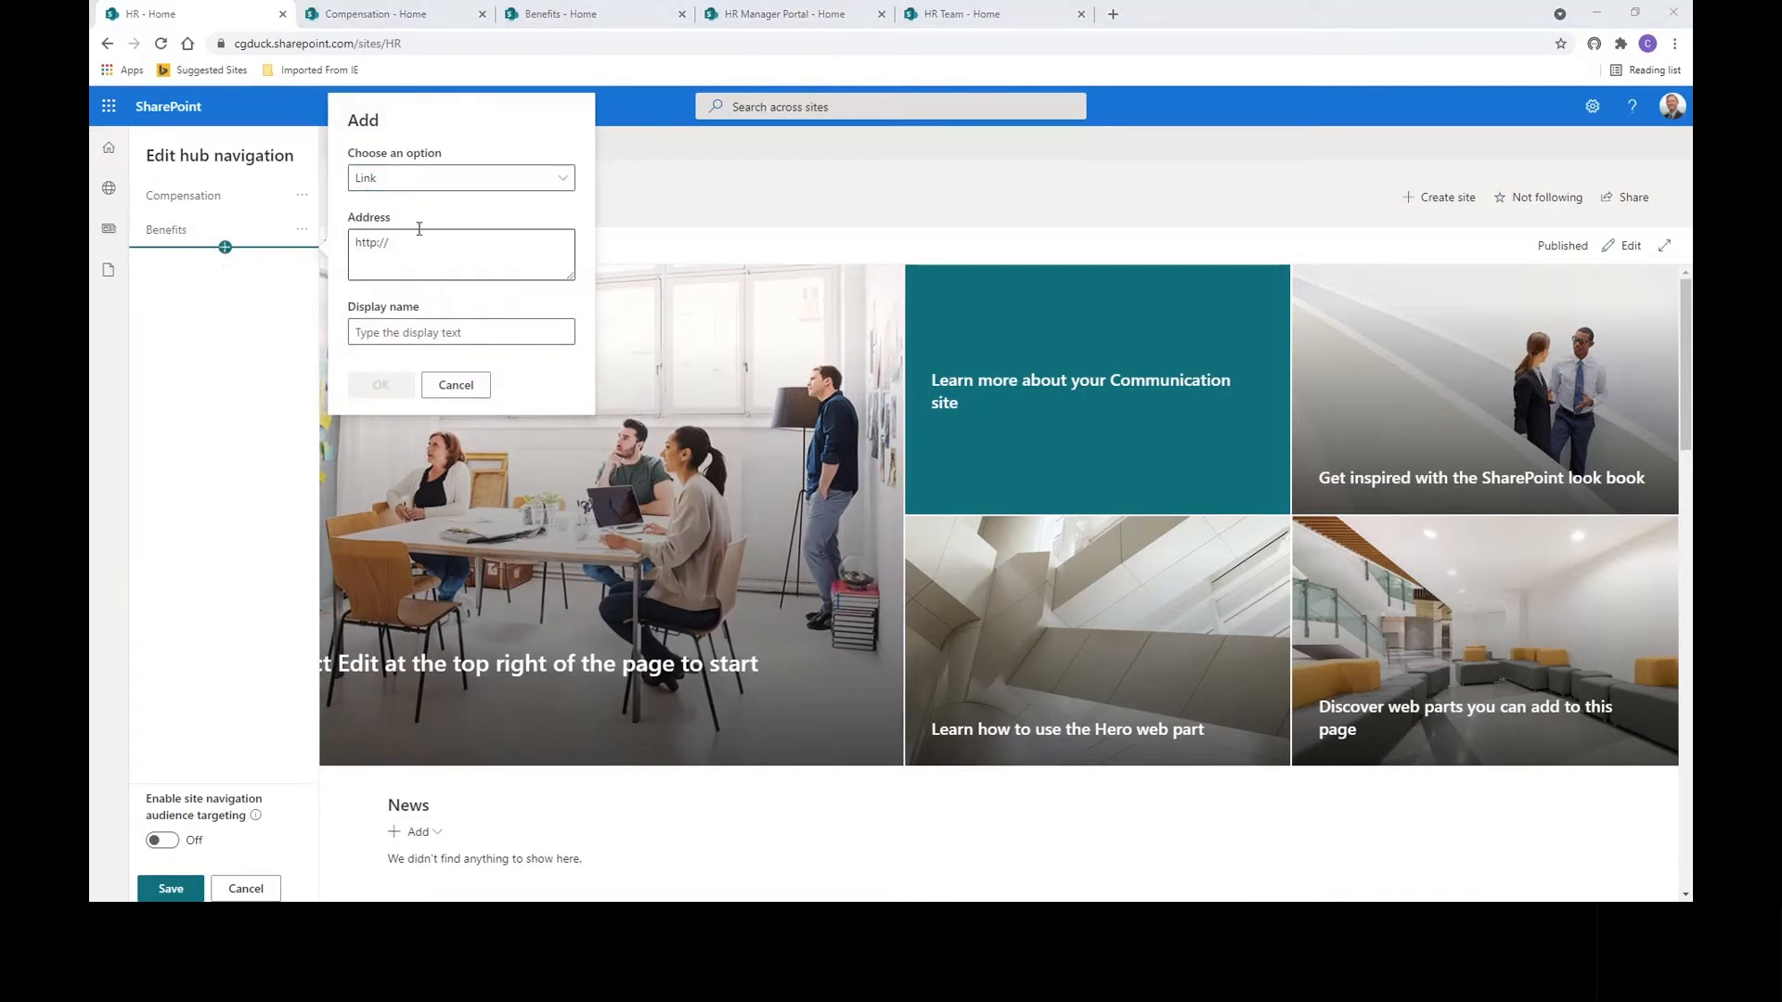
pyautogui.press('BackSpace')
pyautogui.press('BackSpace')
pyautogui.press('BackSpace')
pyautogui.press('BackSpace')
pyautogui.press('BackSpace')
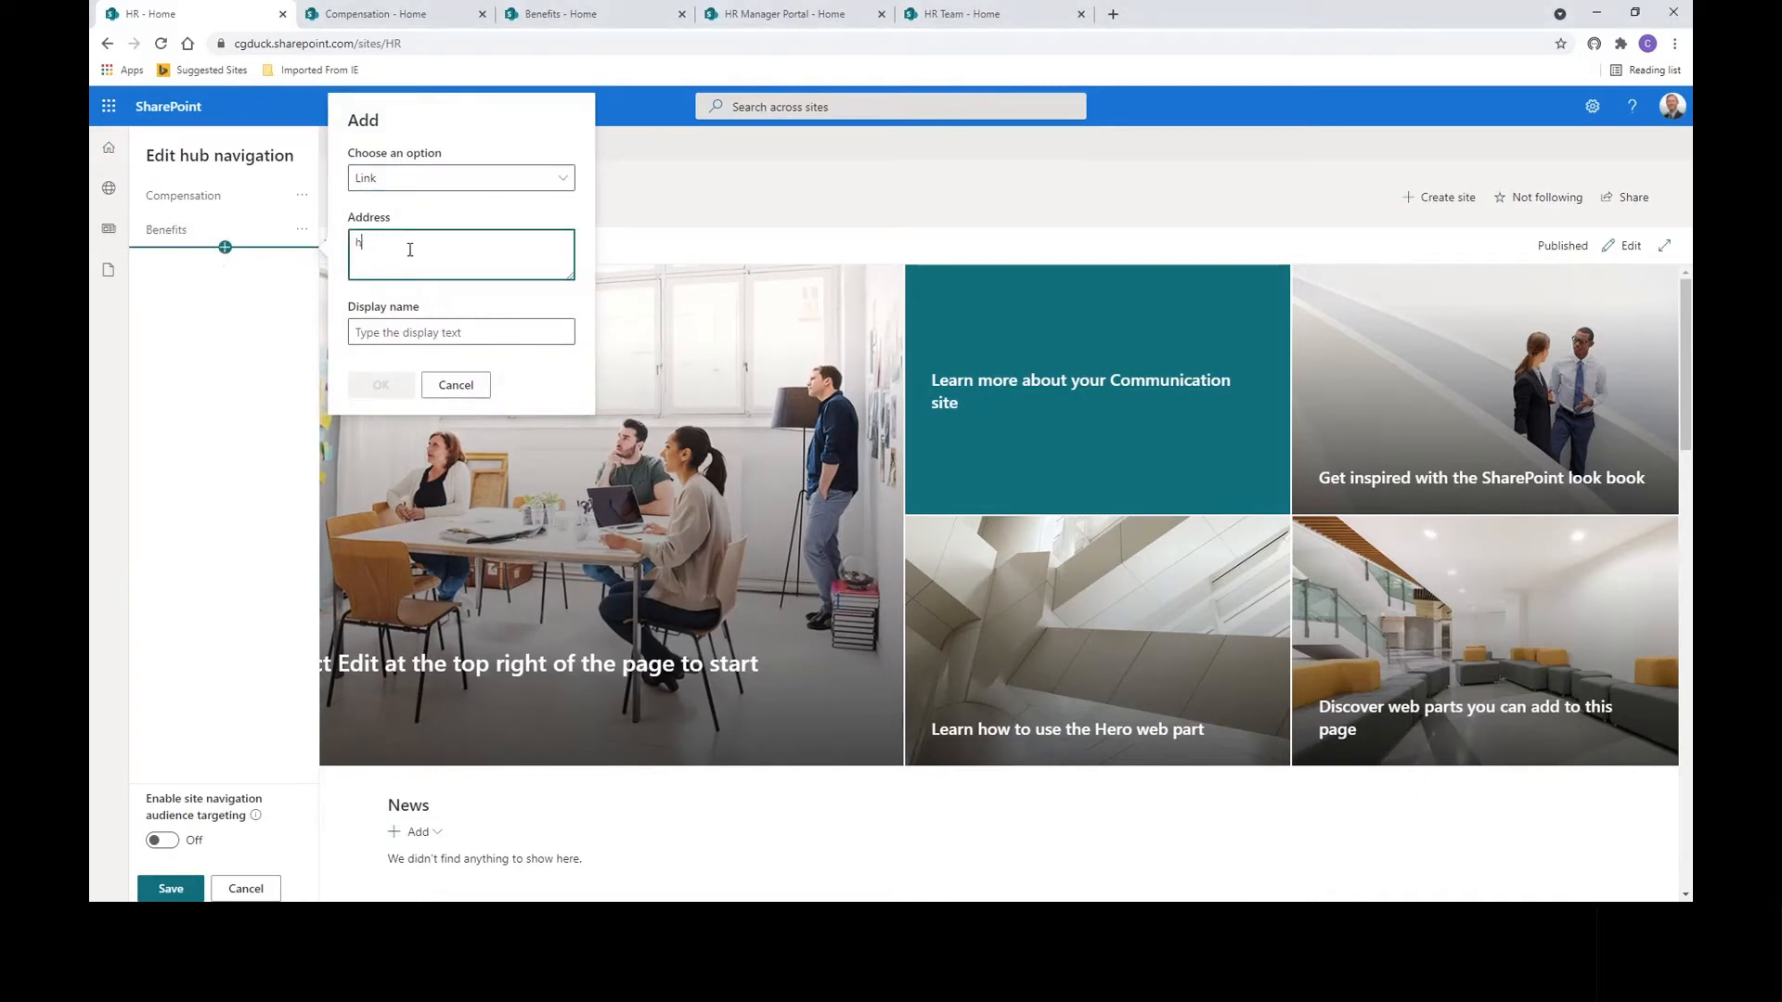
pyautogui.write('https://cgduck.sharepoint.com/sites/HRManagerPortal')
pyautogui.click(435, 332)
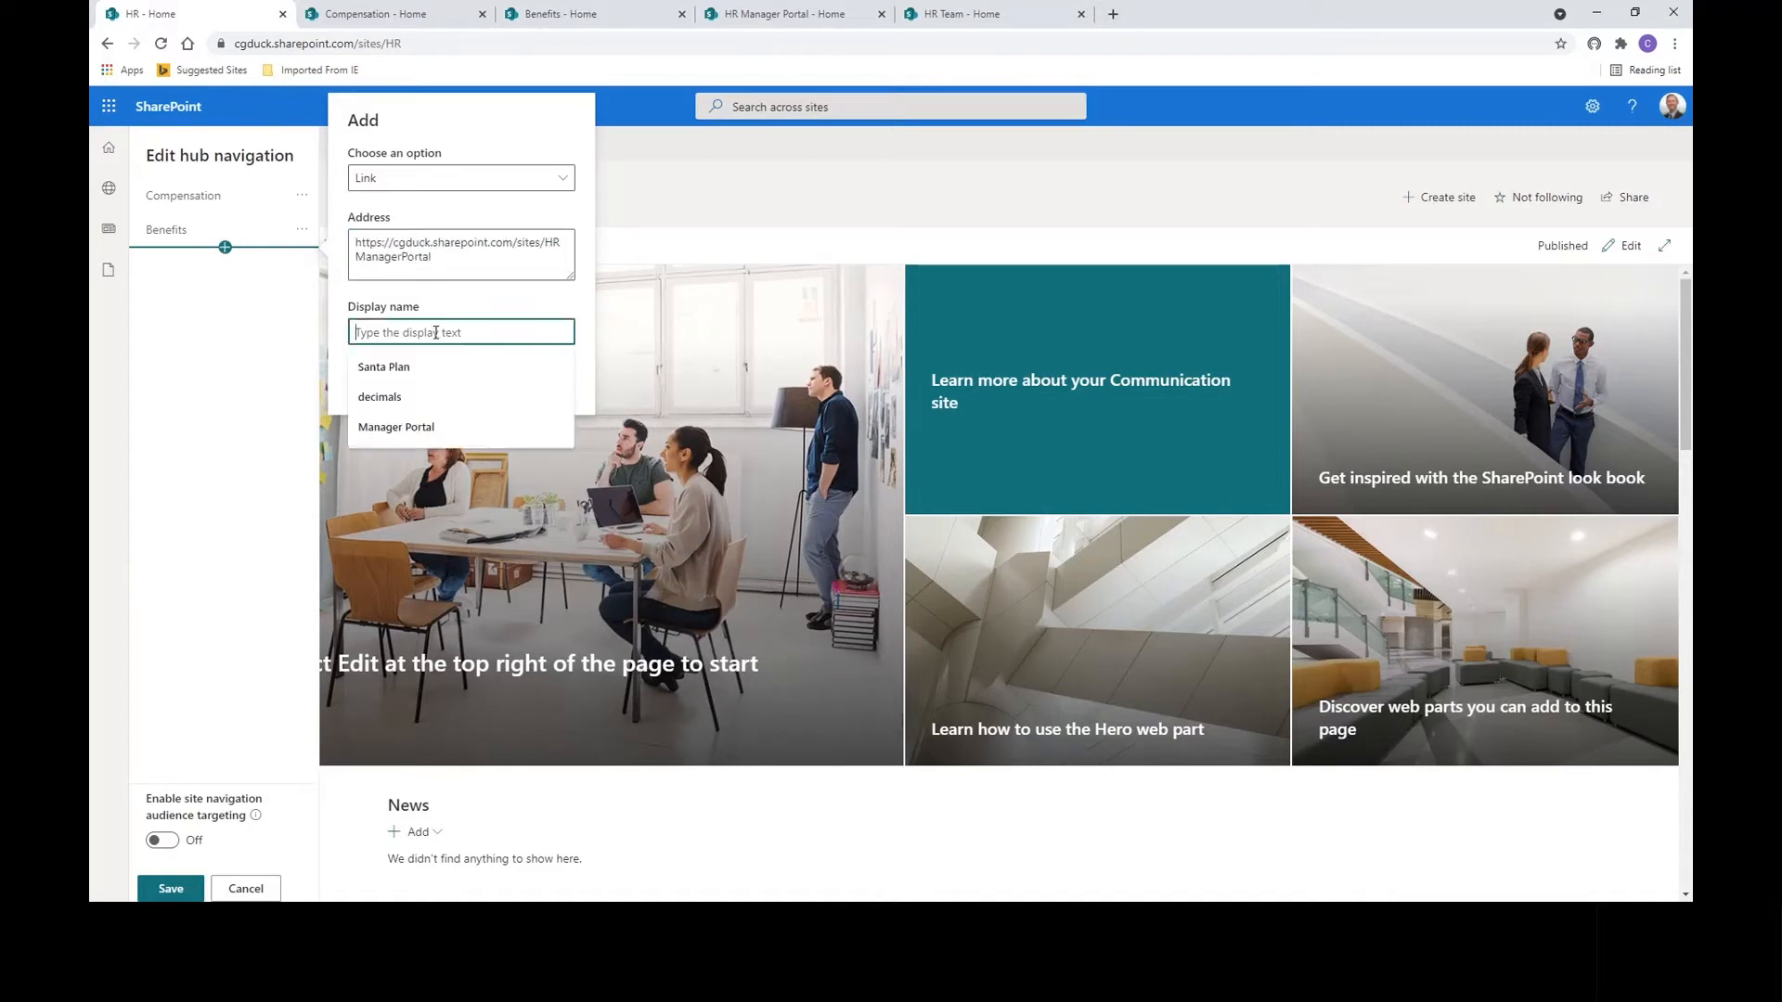
pyautogui.click(409, 427)
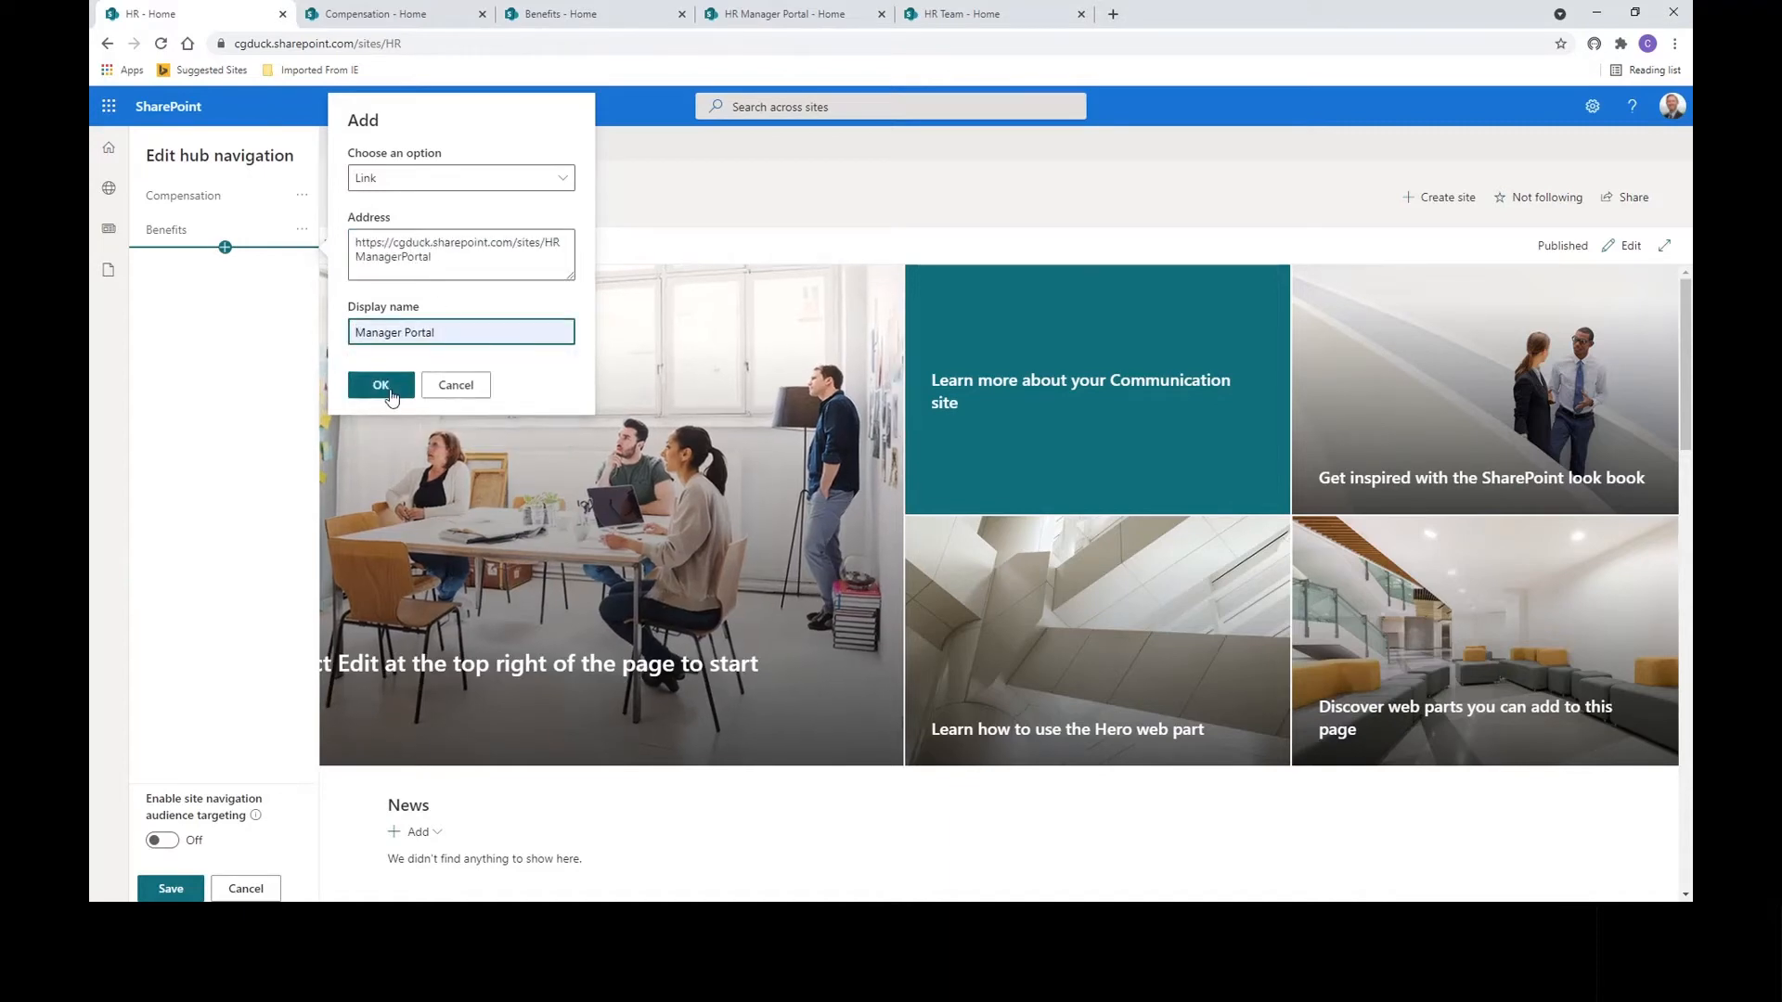
pyautogui.click(381, 385)
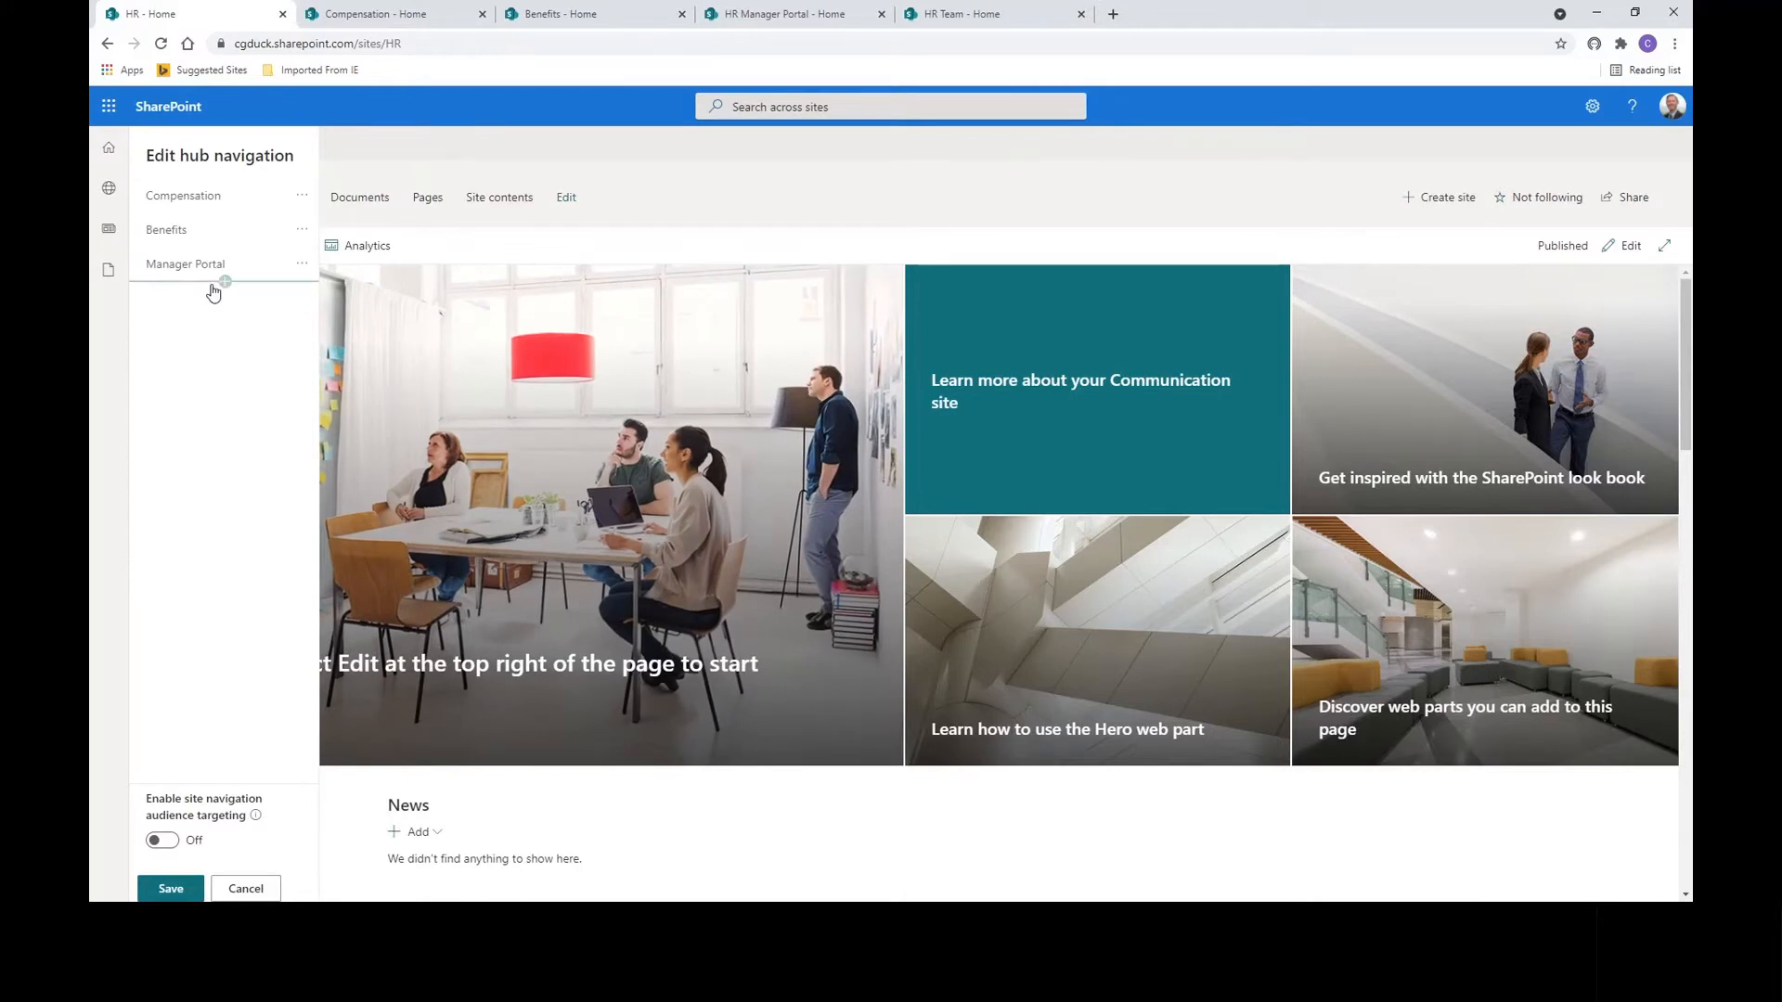
# Add an HR Team link below Manager Portal pointing to the HR Team site.
pyautogui.click(225, 282)
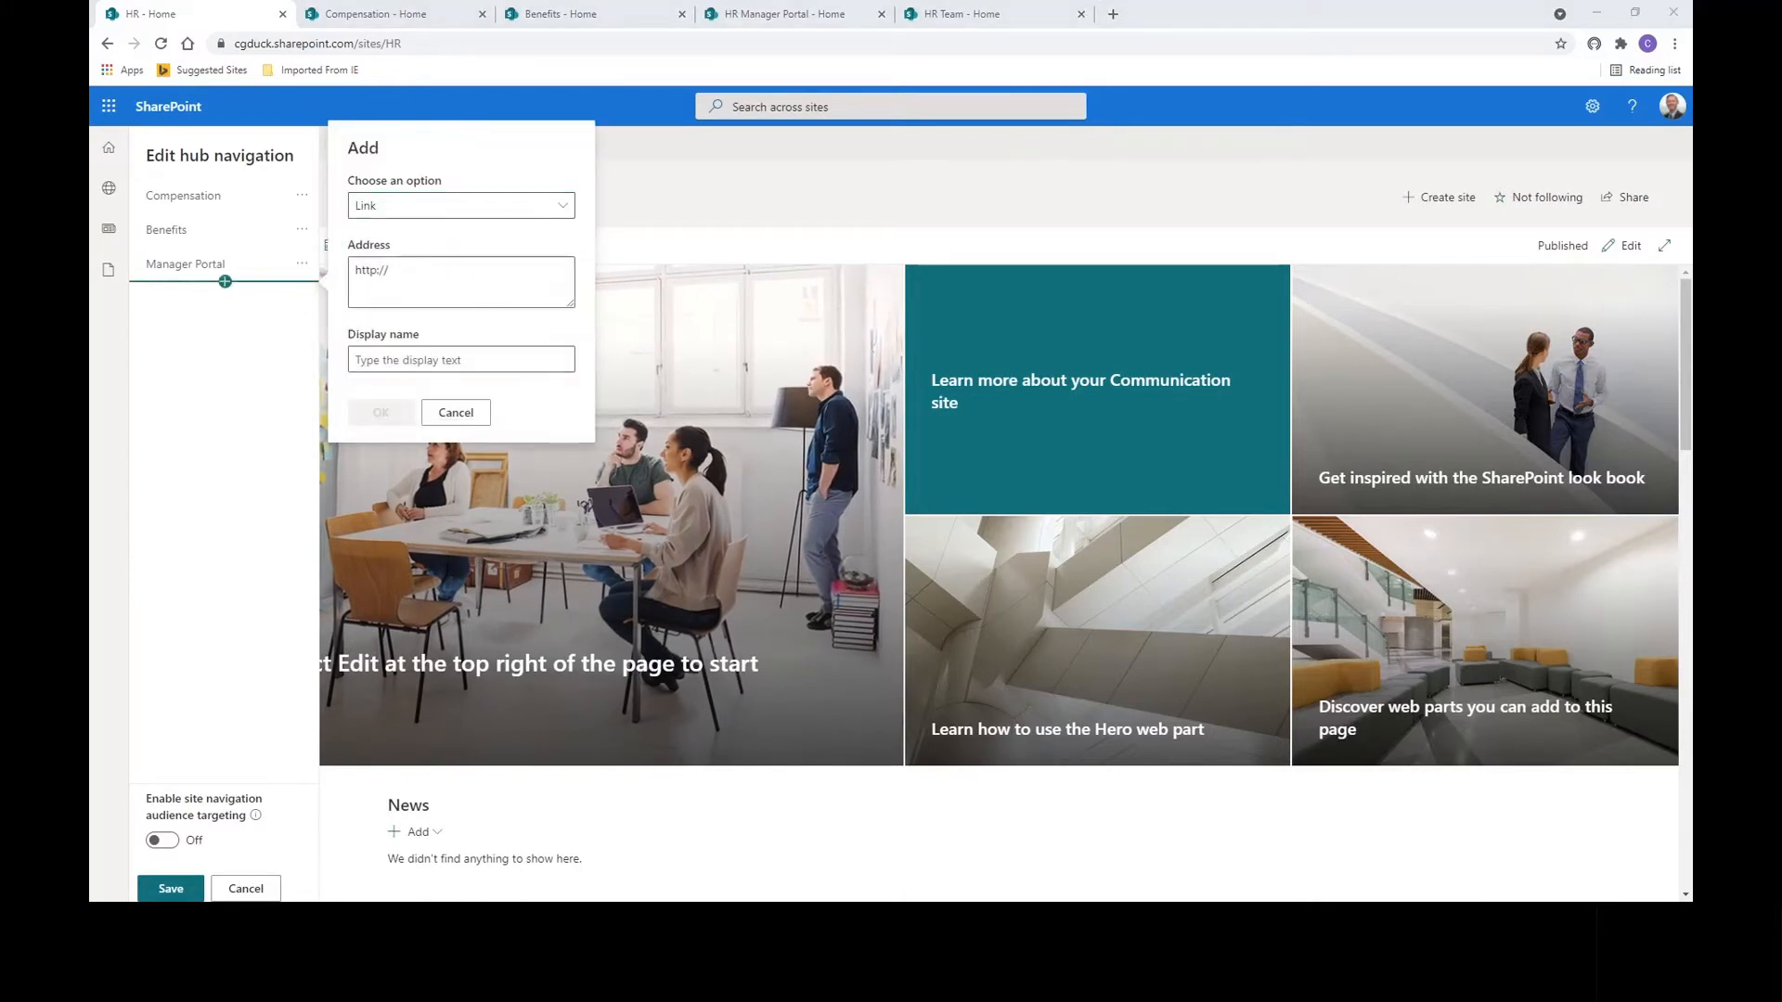
pyautogui.click(408, 269)
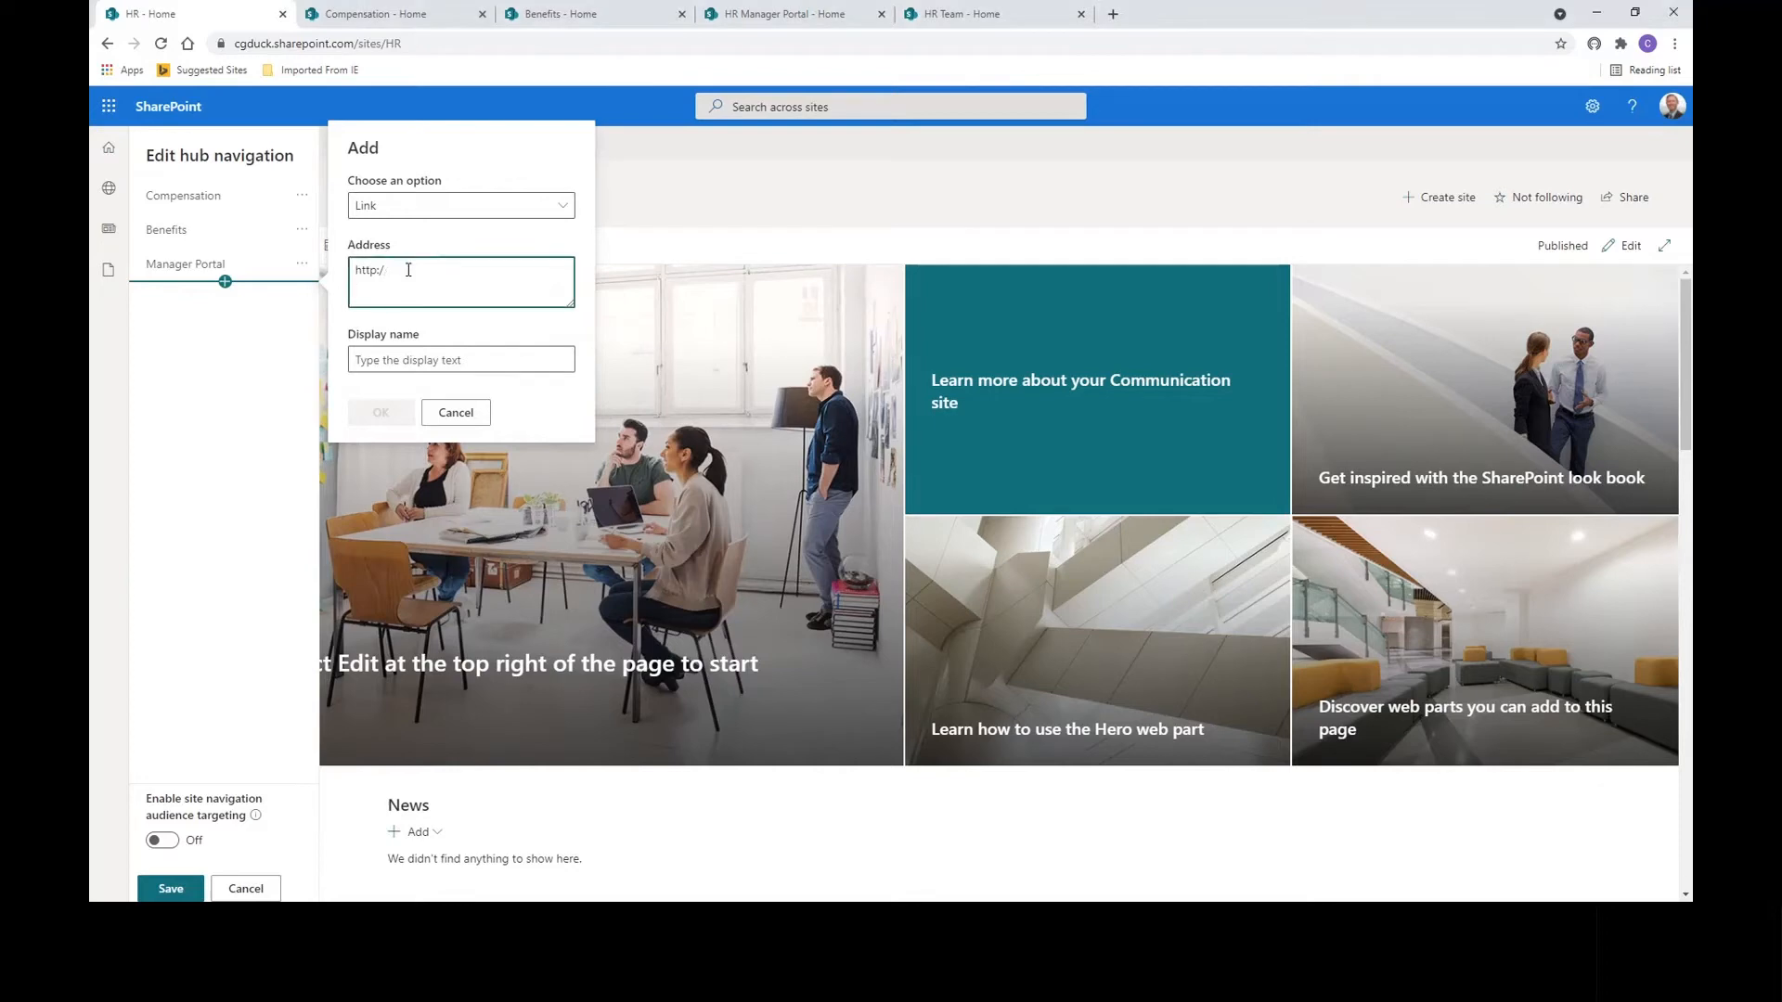
pyautogui.press('BackSpace')
pyautogui.press('BackSpace')
pyautogui.press('BackSpace')
pyautogui.press('BackSpace')
pyautogui.press('BackSpace')
pyautogui.press('BackSpace')
pyautogui.write('https://cgduck.sharepoint.com/sites/HRTeam')
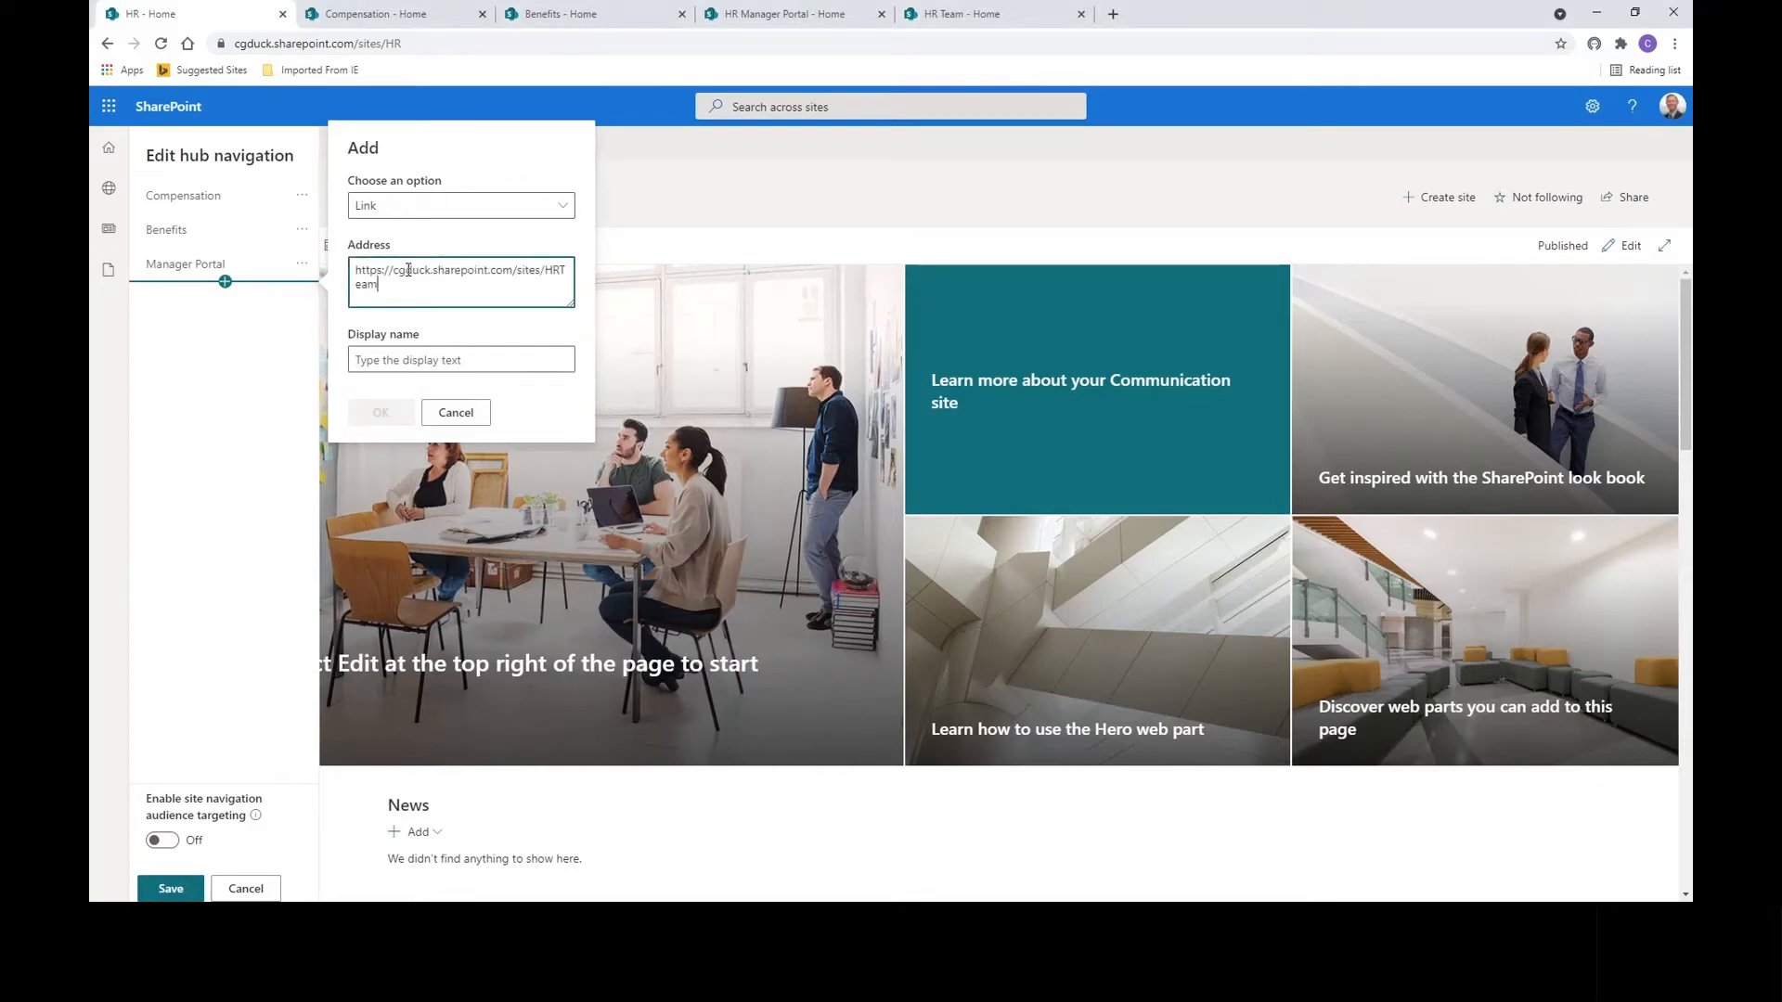
pyautogui.click(442, 361)
pyautogui.write('HR Team')
pyautogui.click(384, 412)
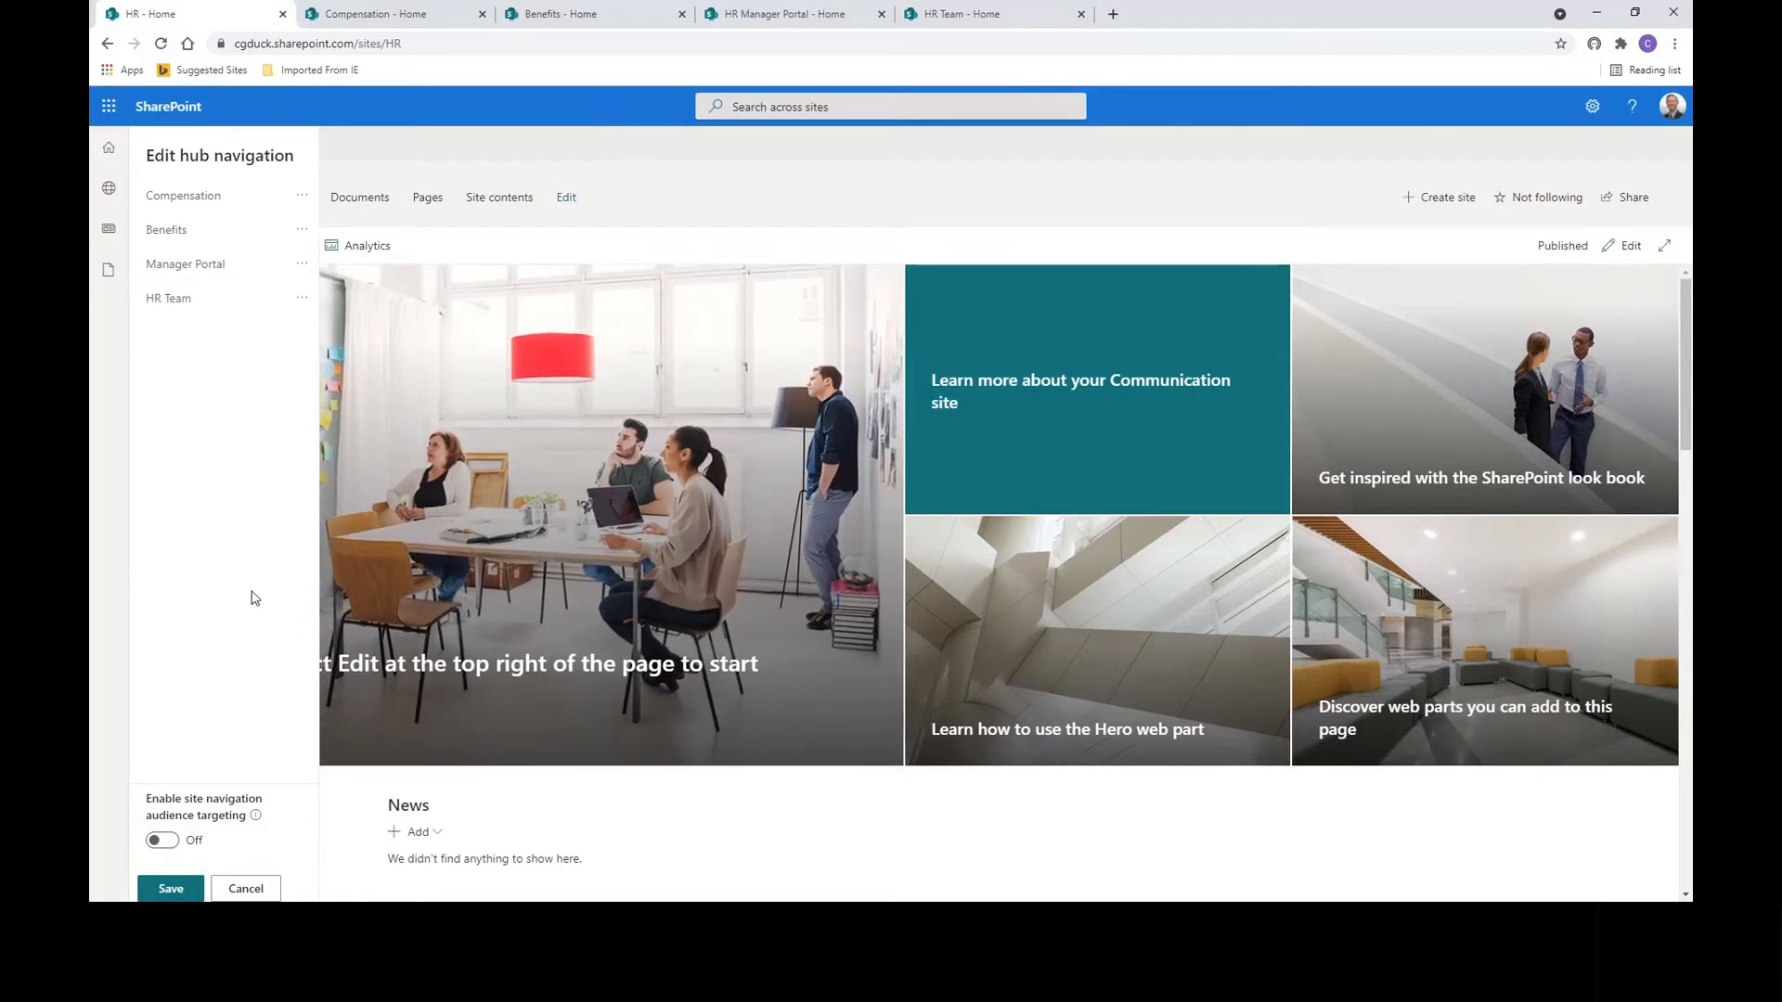
# Turn on site navigation audience targeting, save the hub navigation, and open Compensation's site settings.
pyautogui.click(167, 843)
pyautogui.click(171, 888)
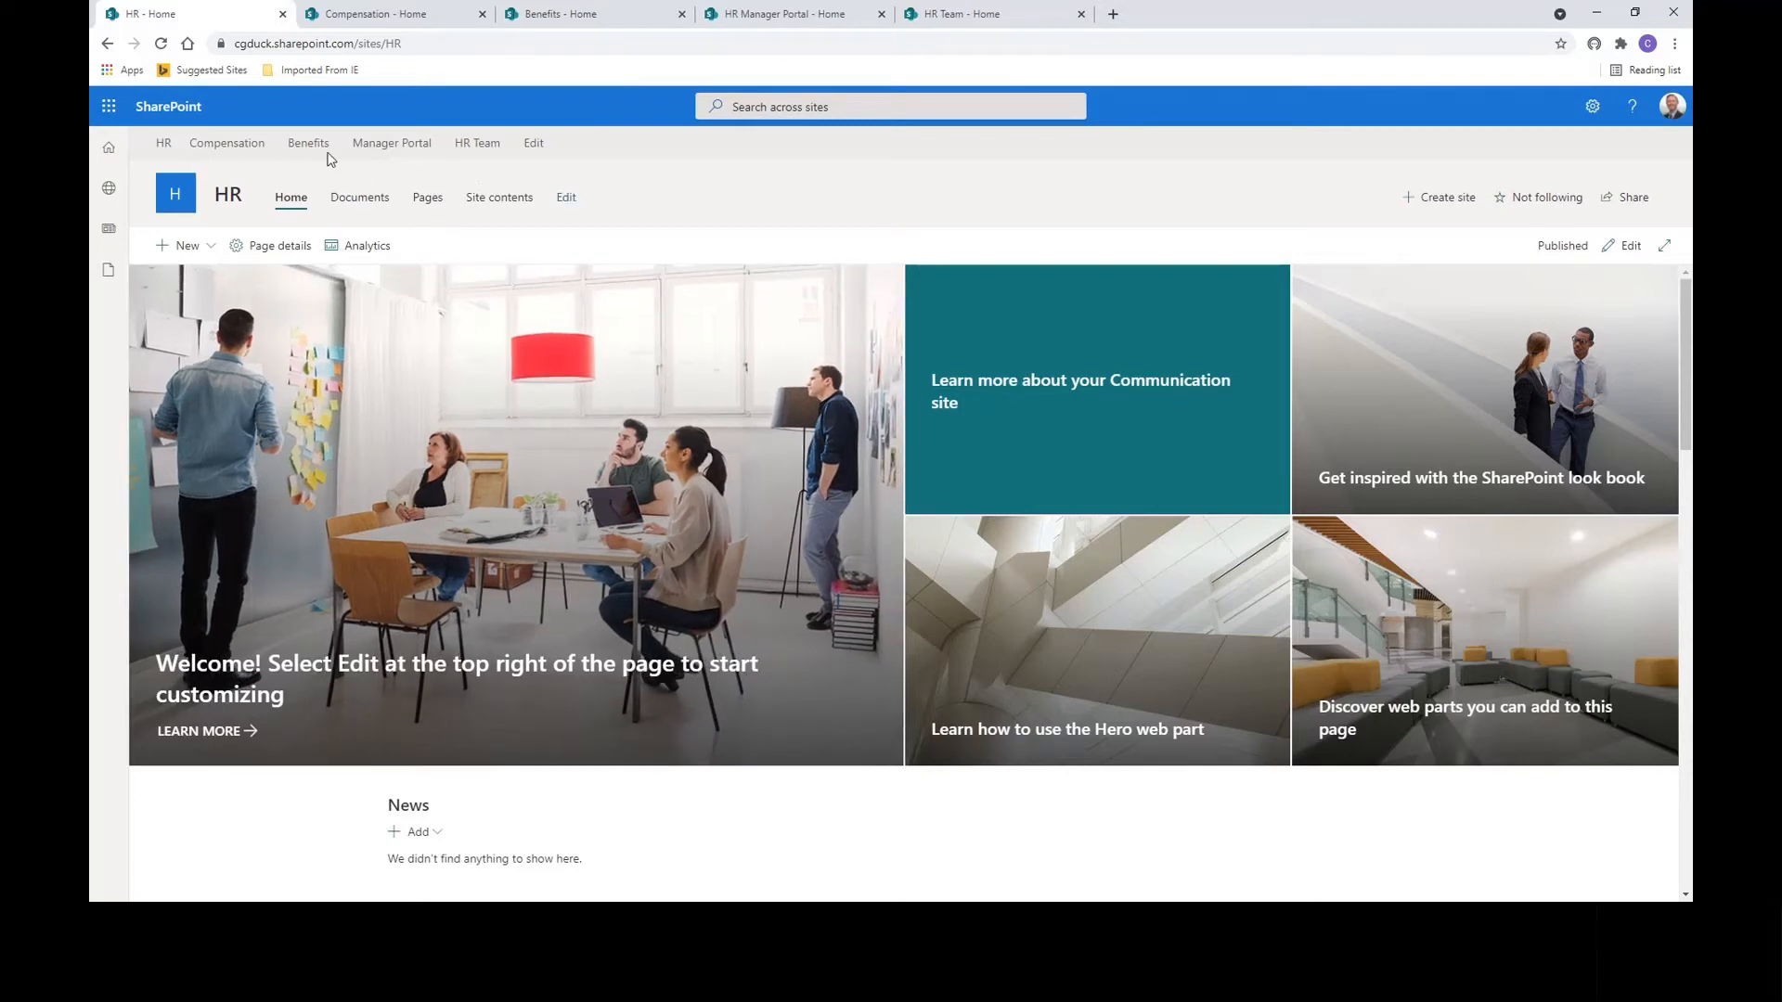
pyautogui.click(365, 16)
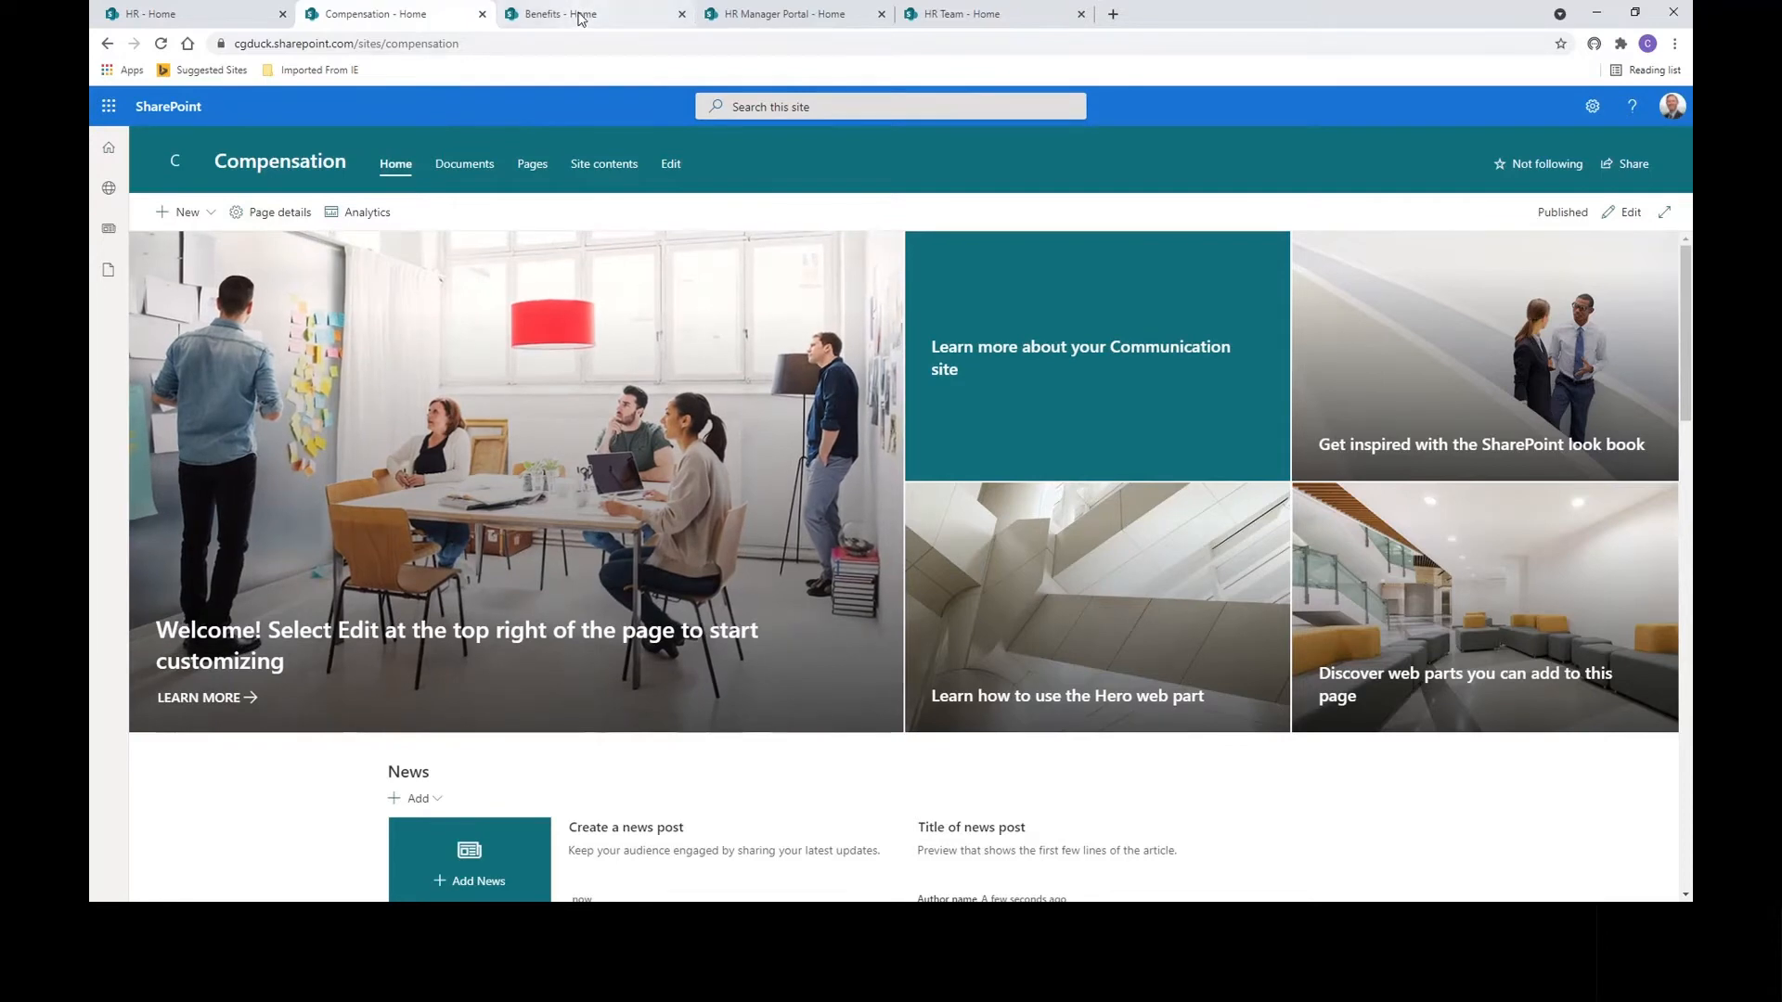
pyautogui.click(568, 15)
pyautogui.click(375, 15)
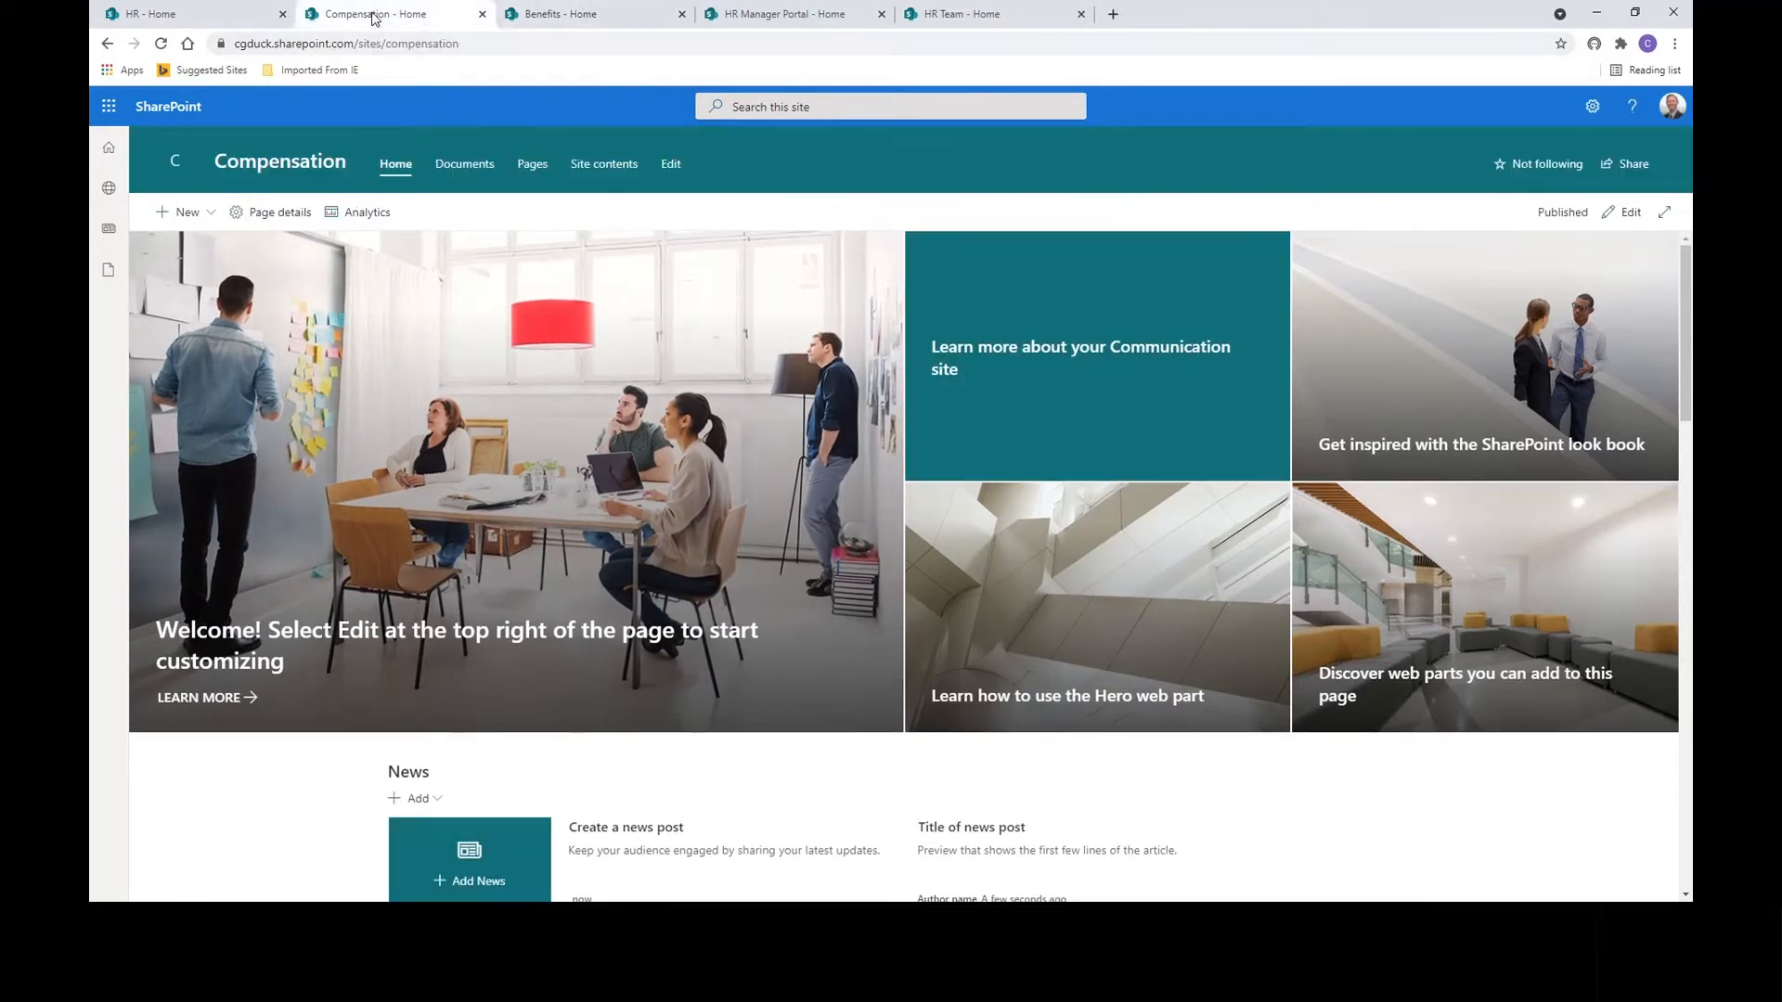
pyautogui.click(805, 15)
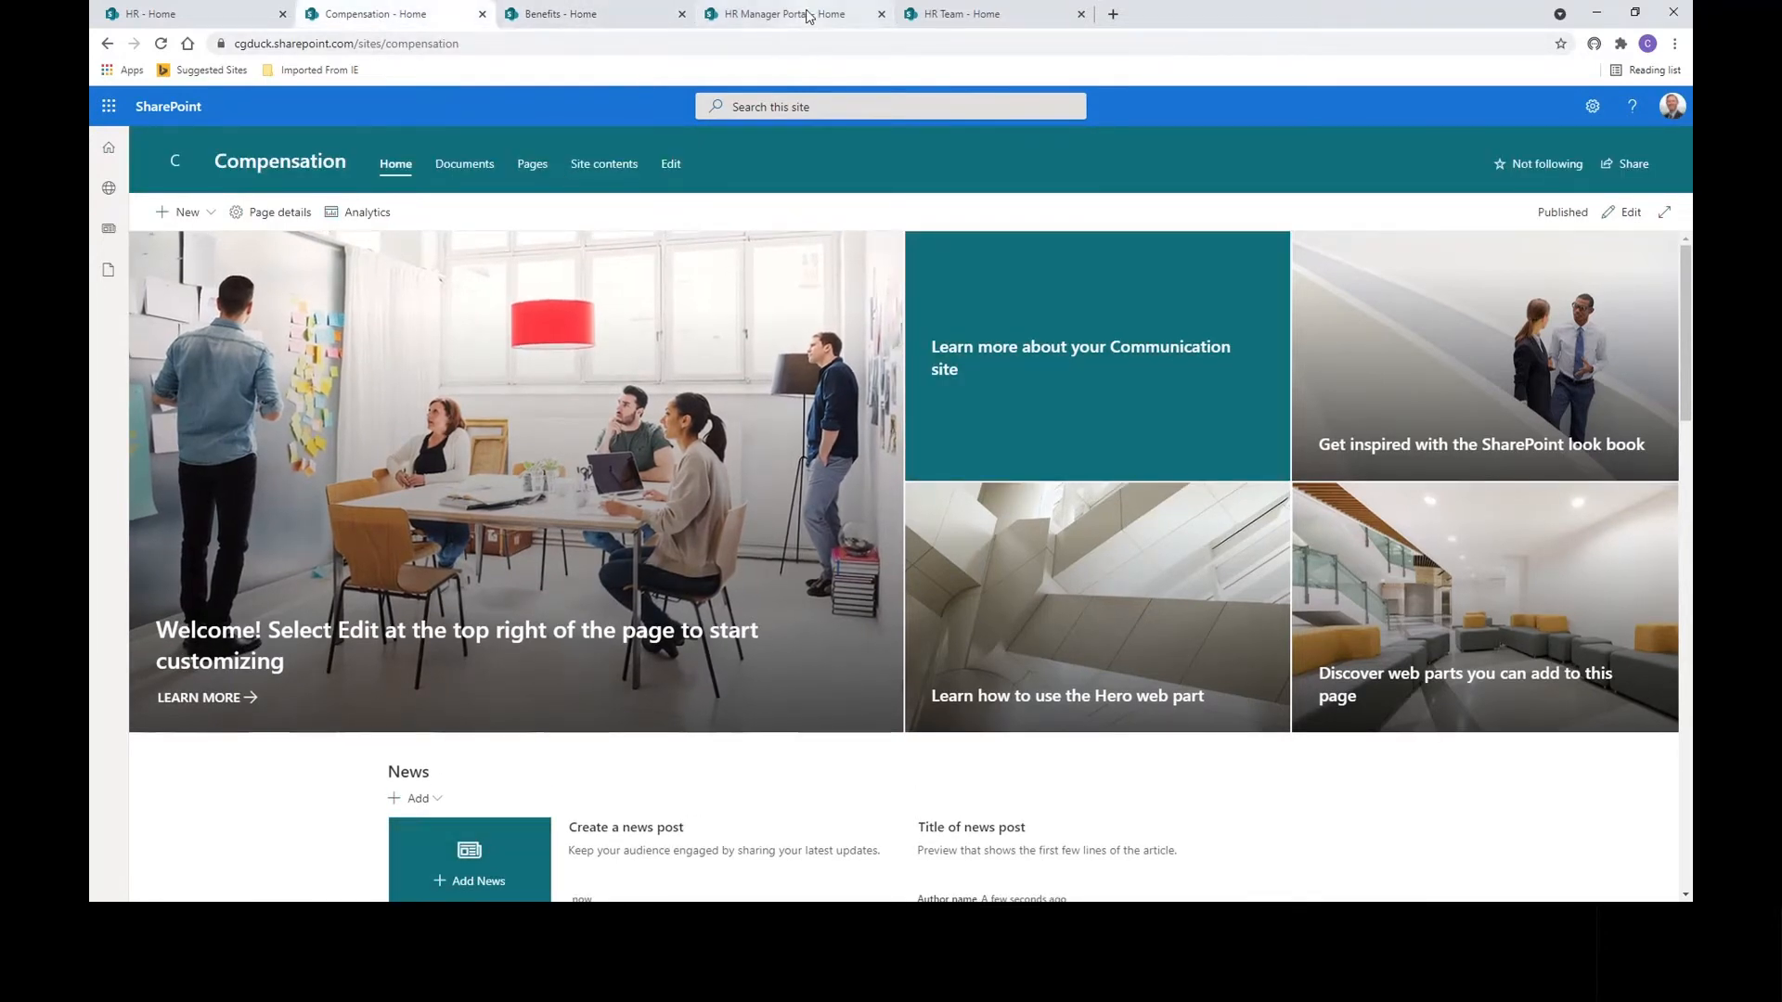
pyautogui.click(393, 16)
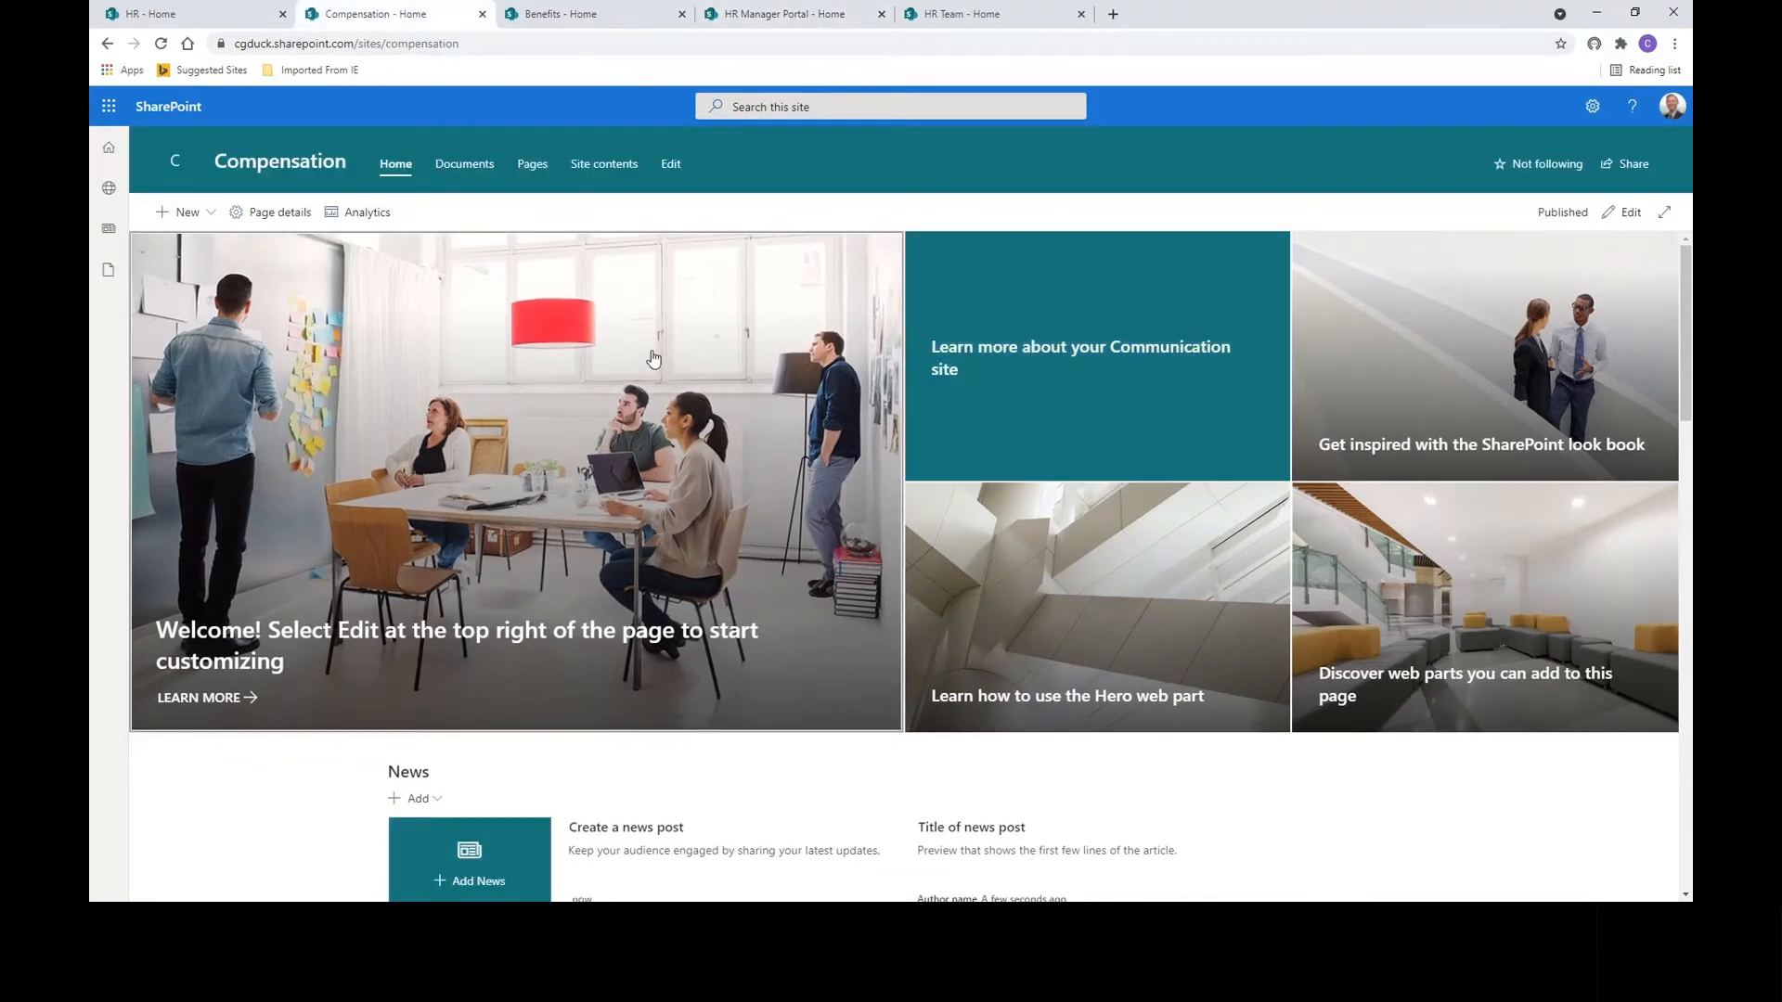
pyautogui.click(1592, 108)
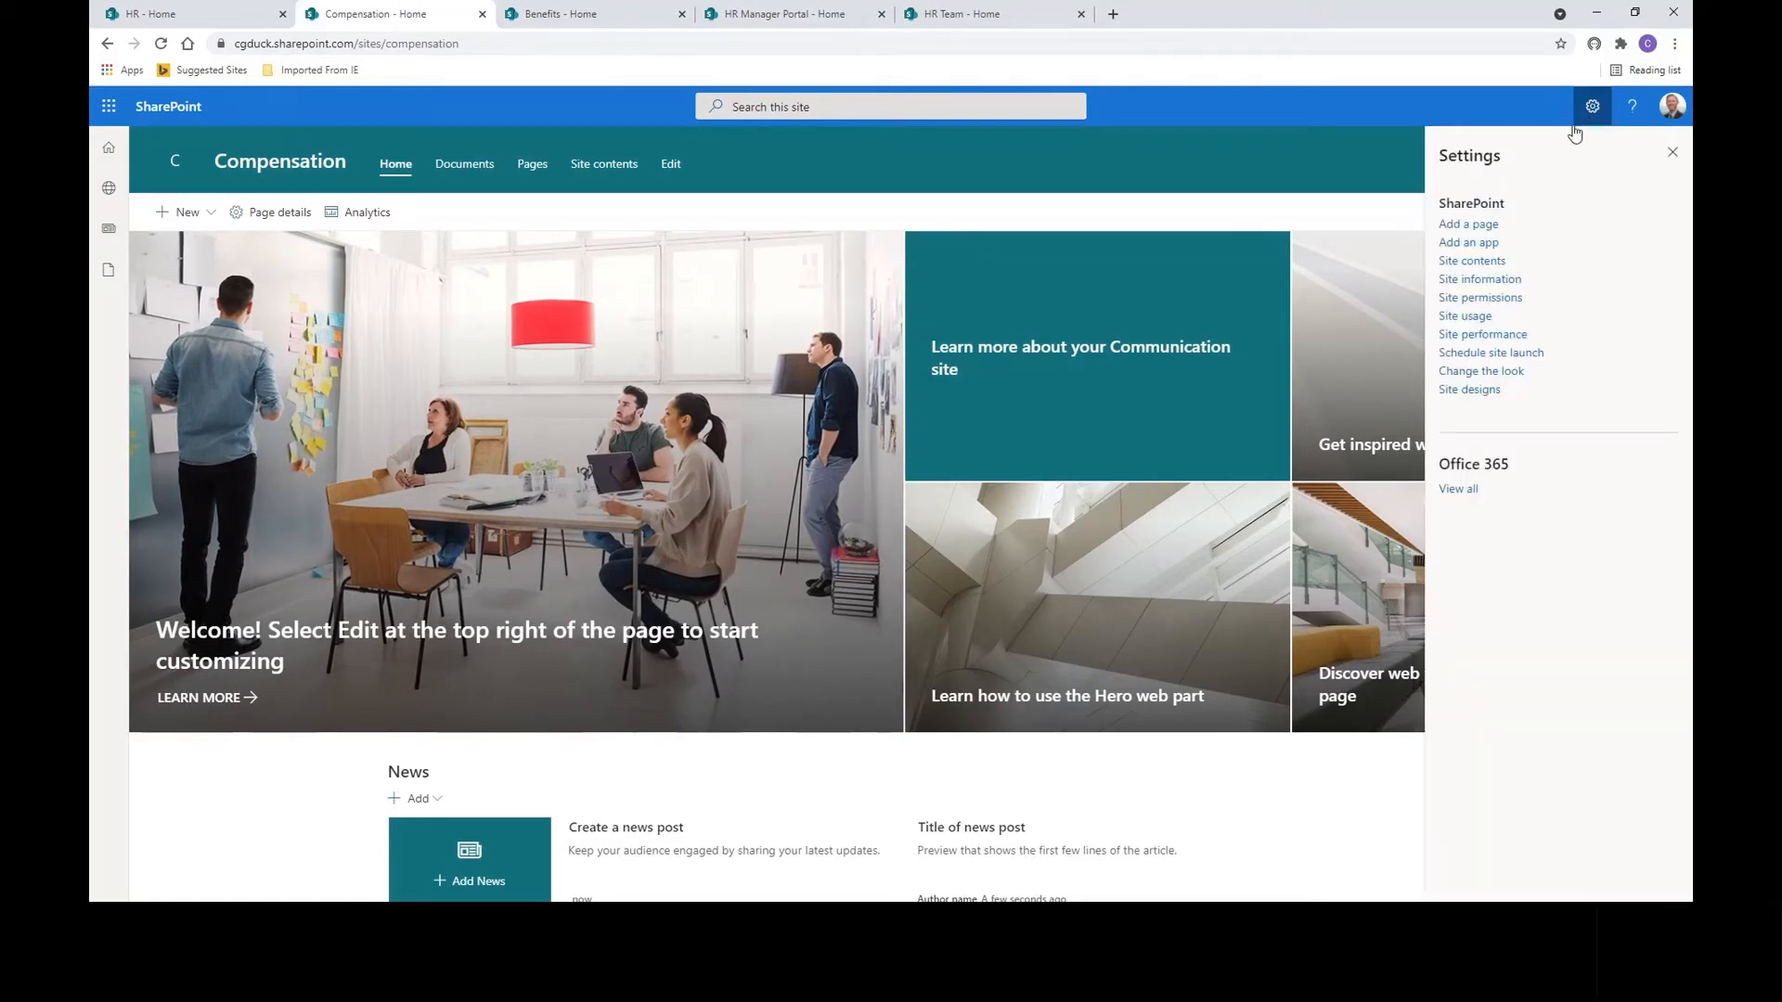
# In the Compensation site information, set Hub site association to HR and save.
pyautogui.click(1481, 284)
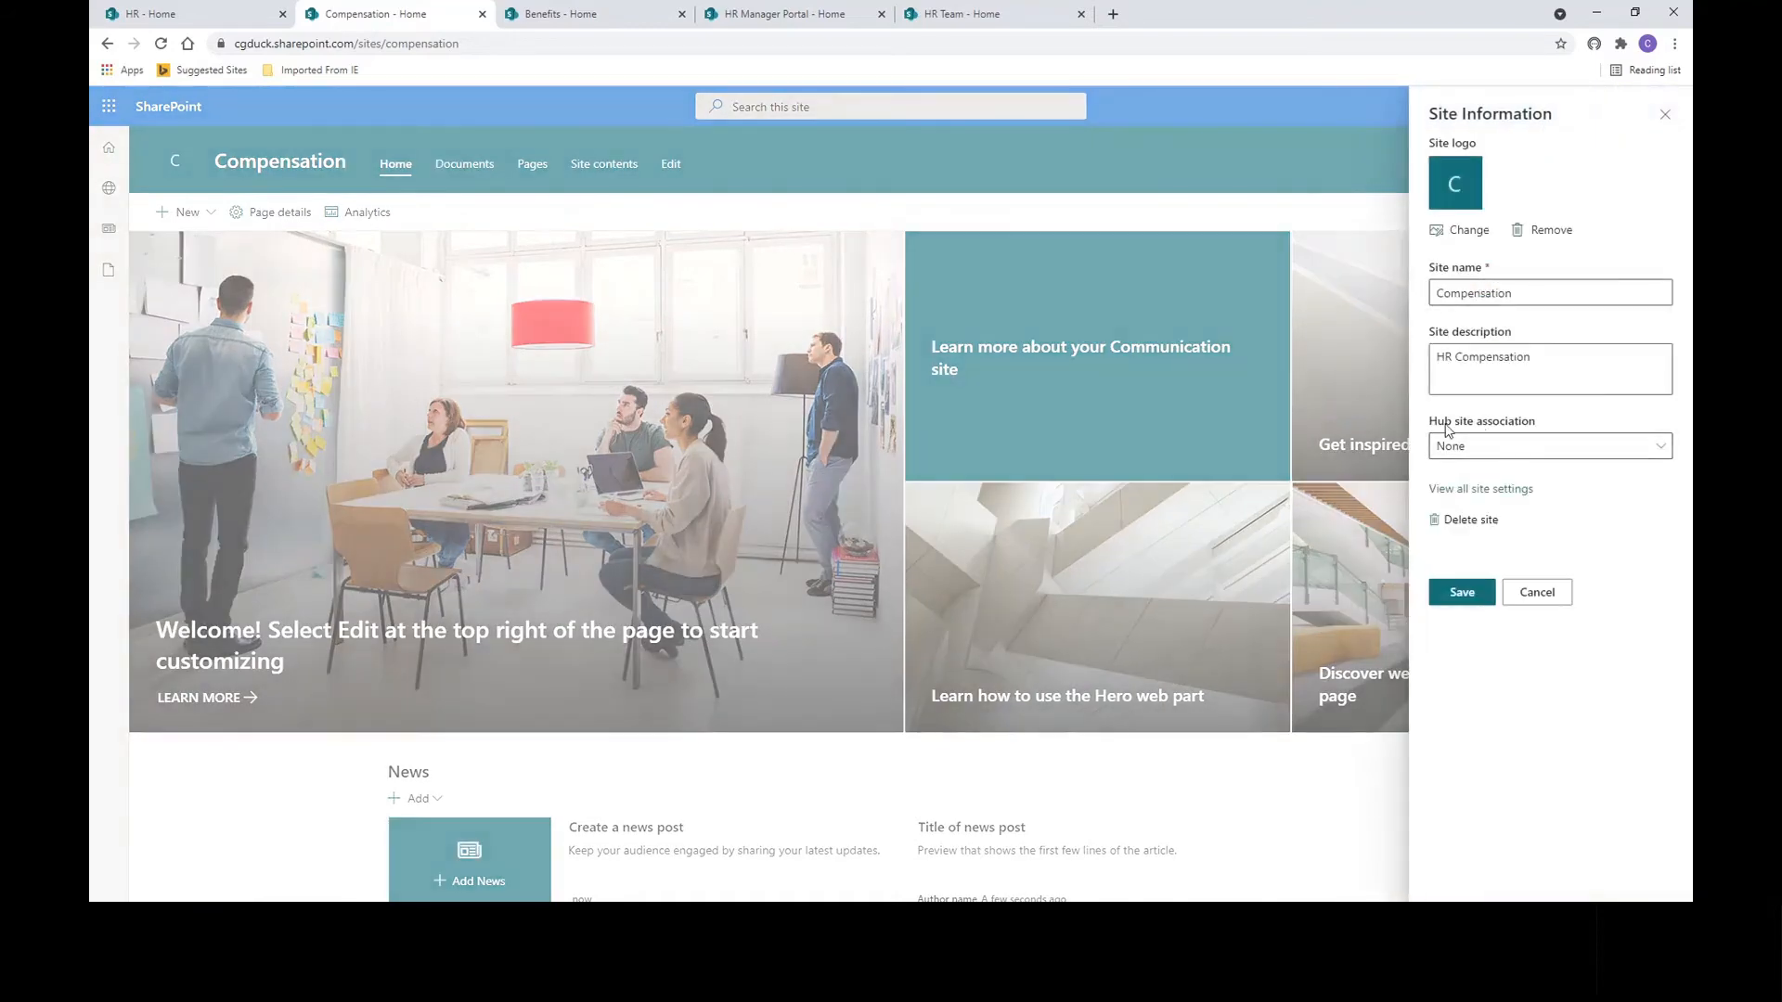
pyautogui.click(1496, 446)
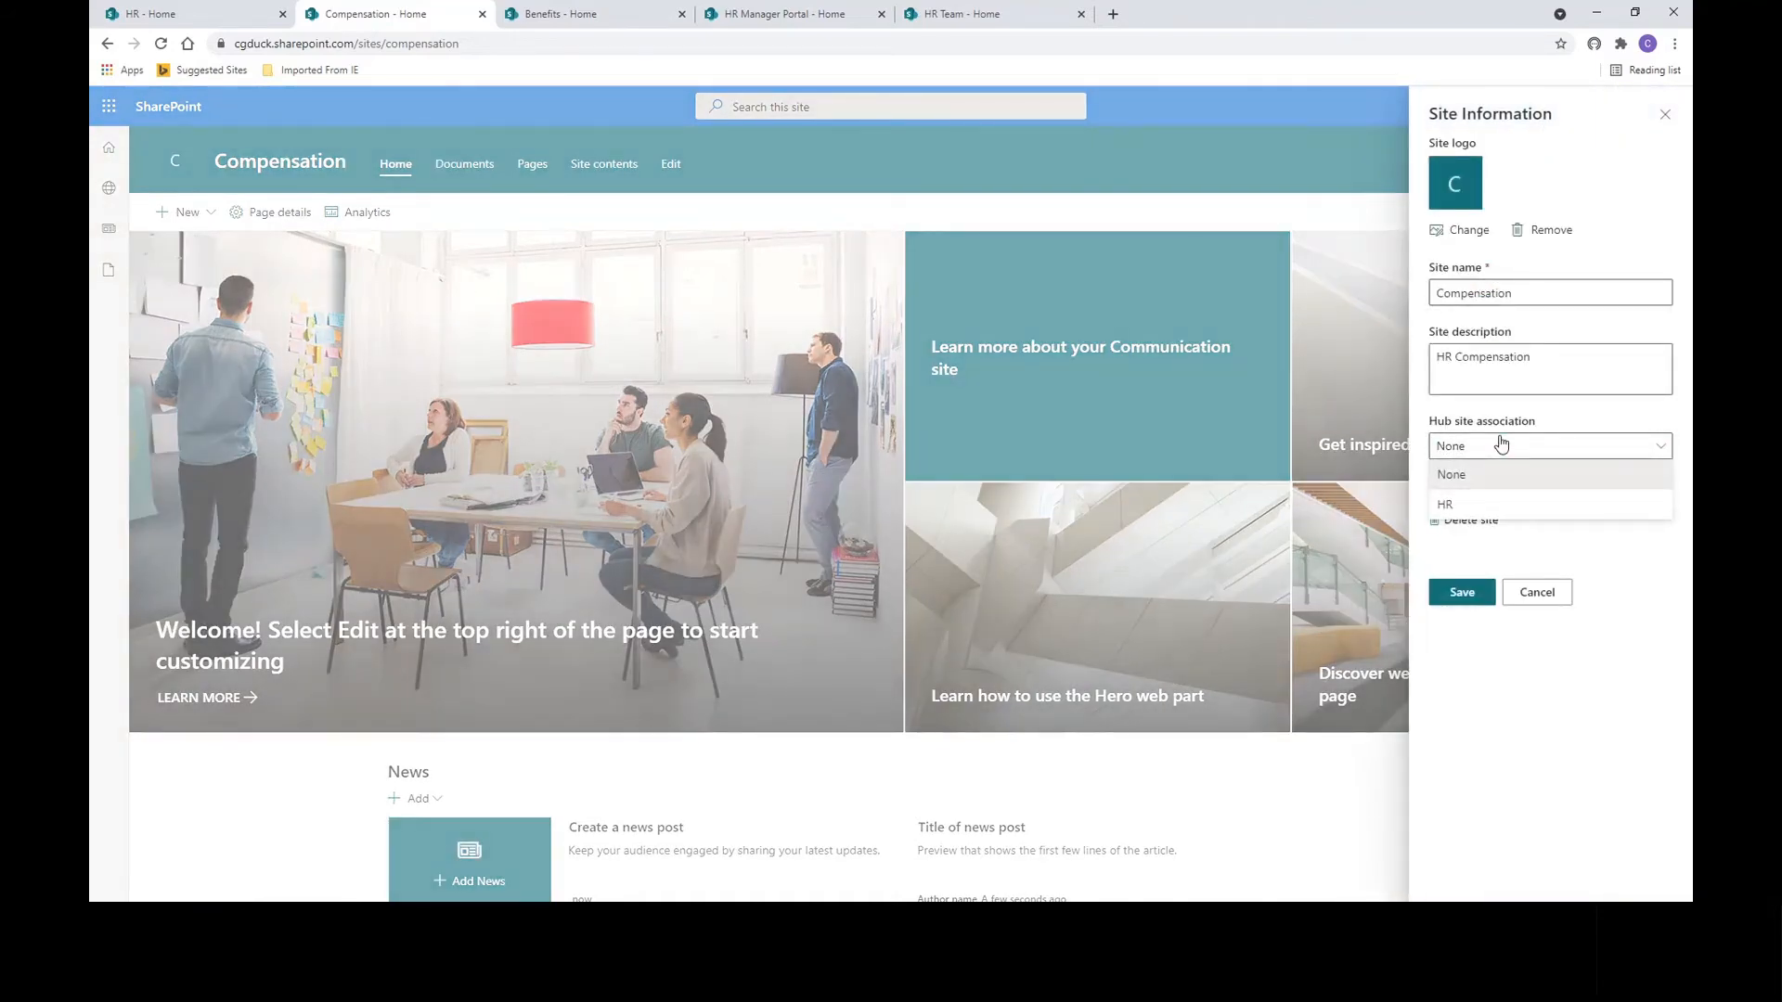
pyautogui.click(1491, 507)
pyautogui.click(1474, 629)
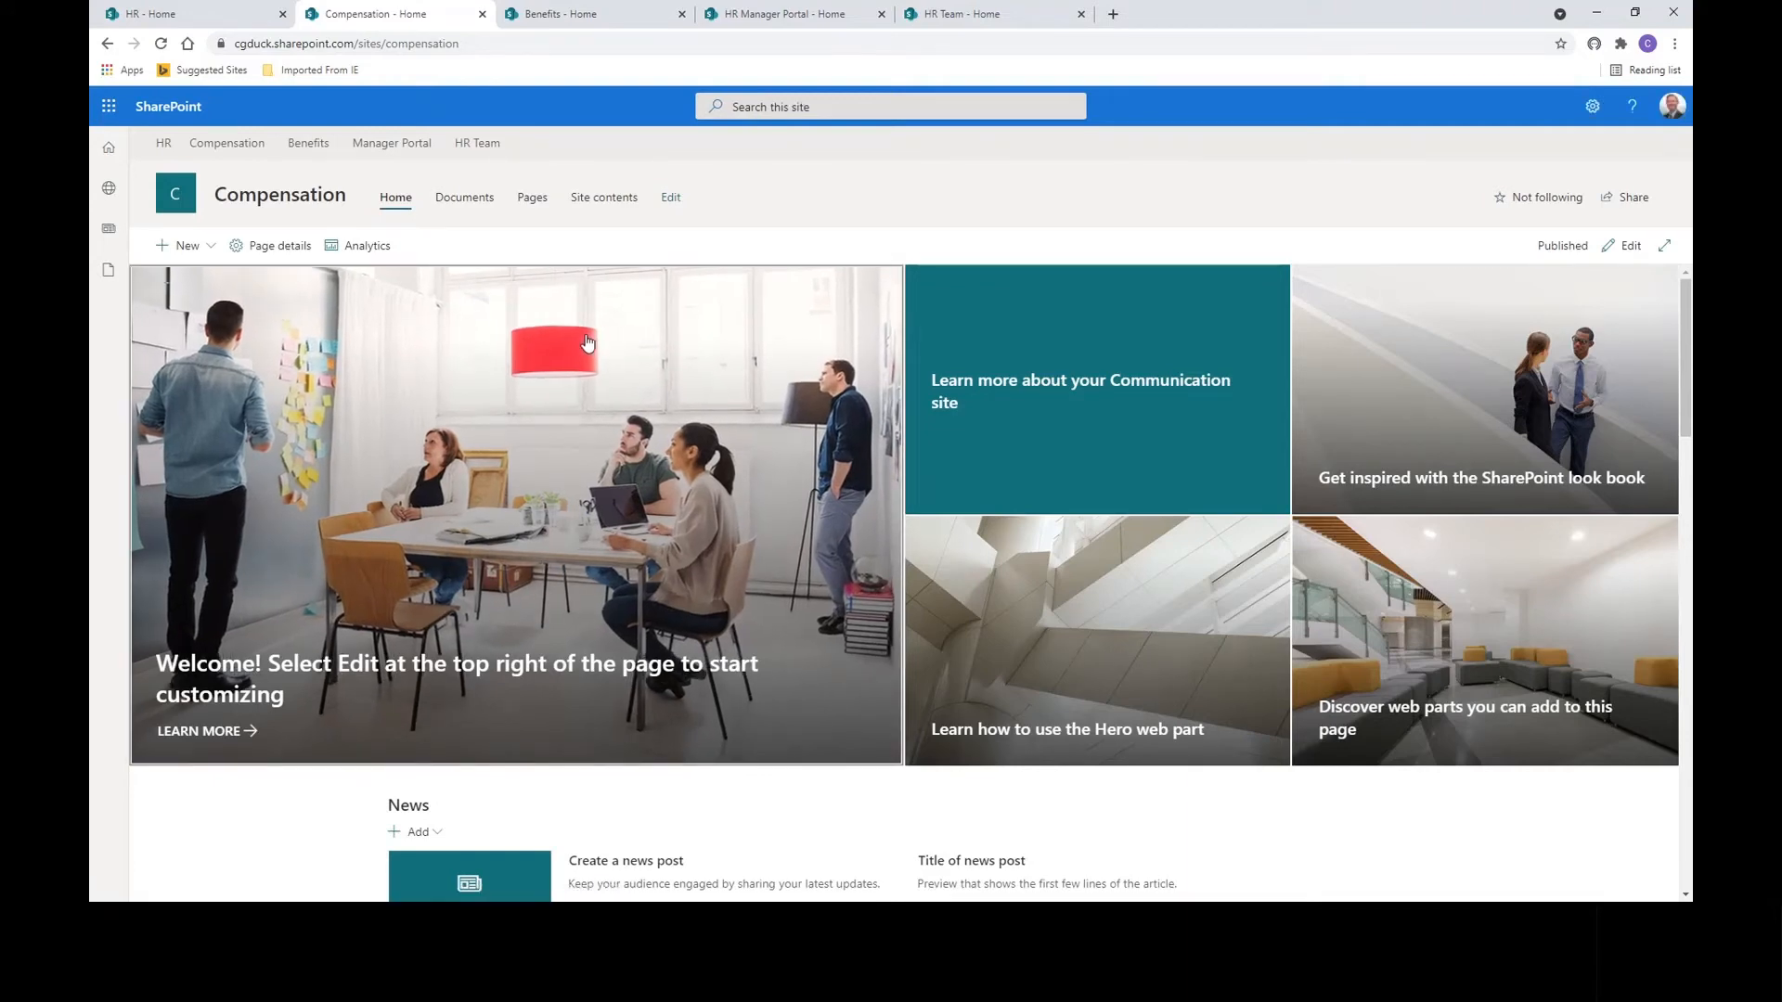
pyautogui.click(197, 21)
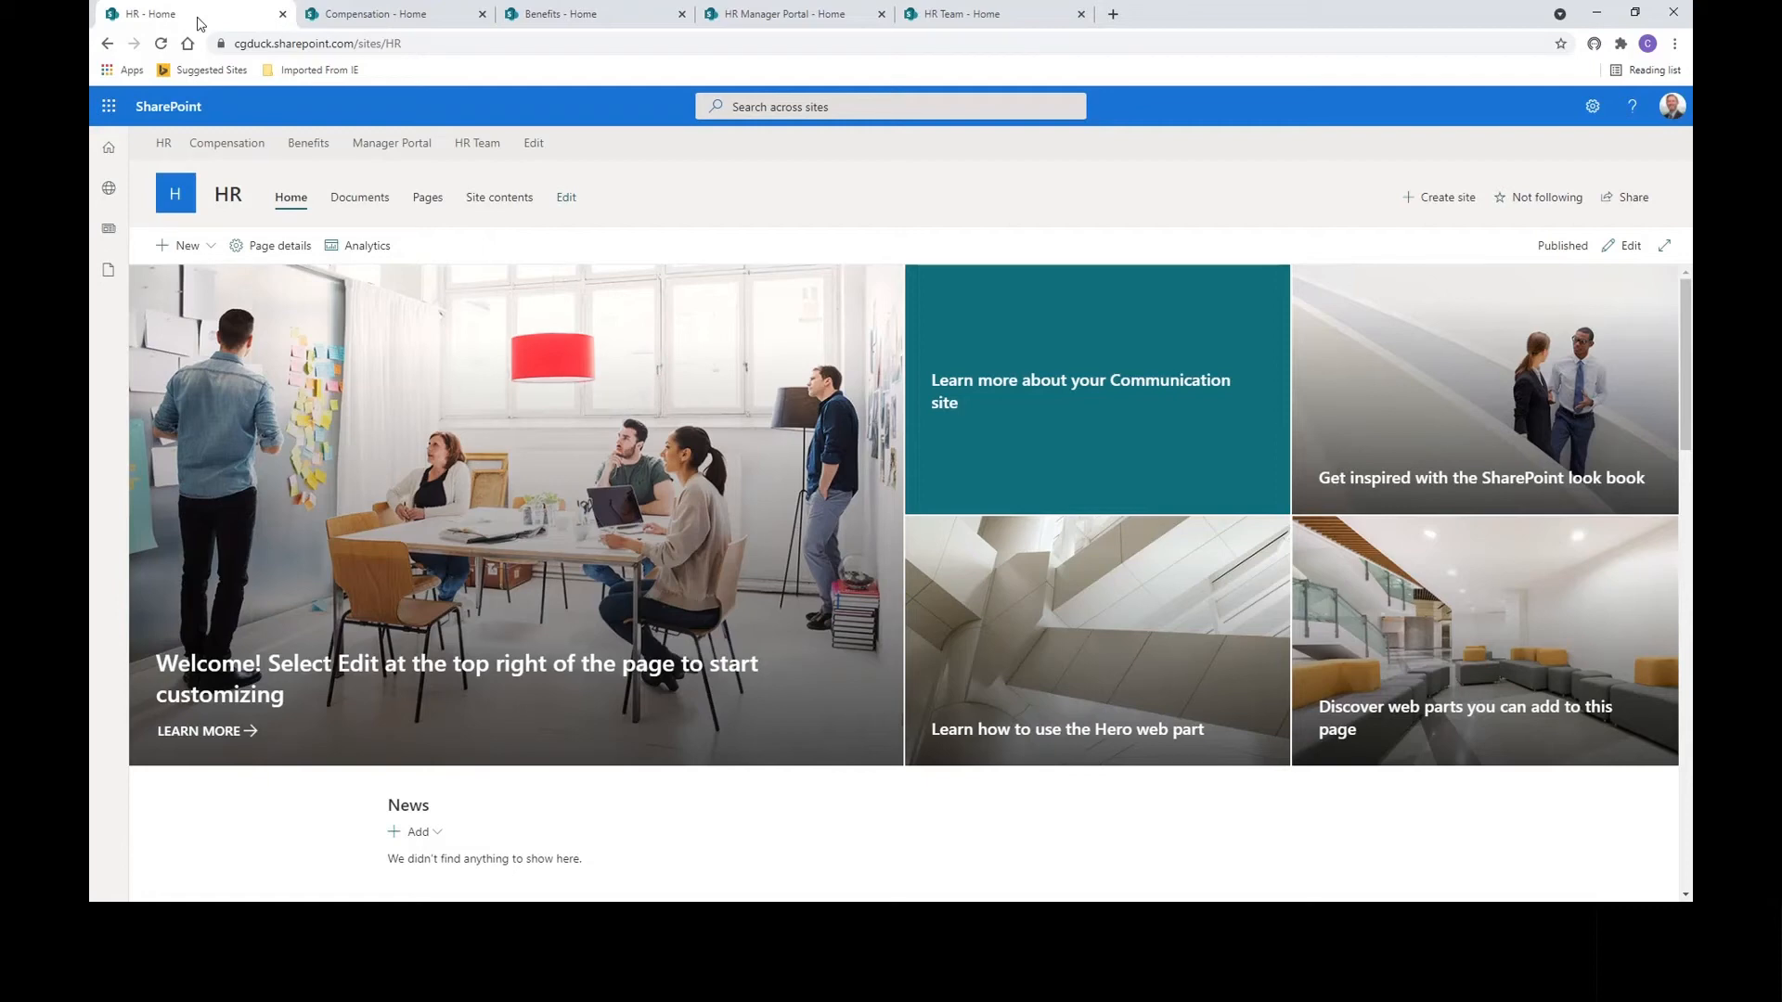
pyautogui.click(391, 18)
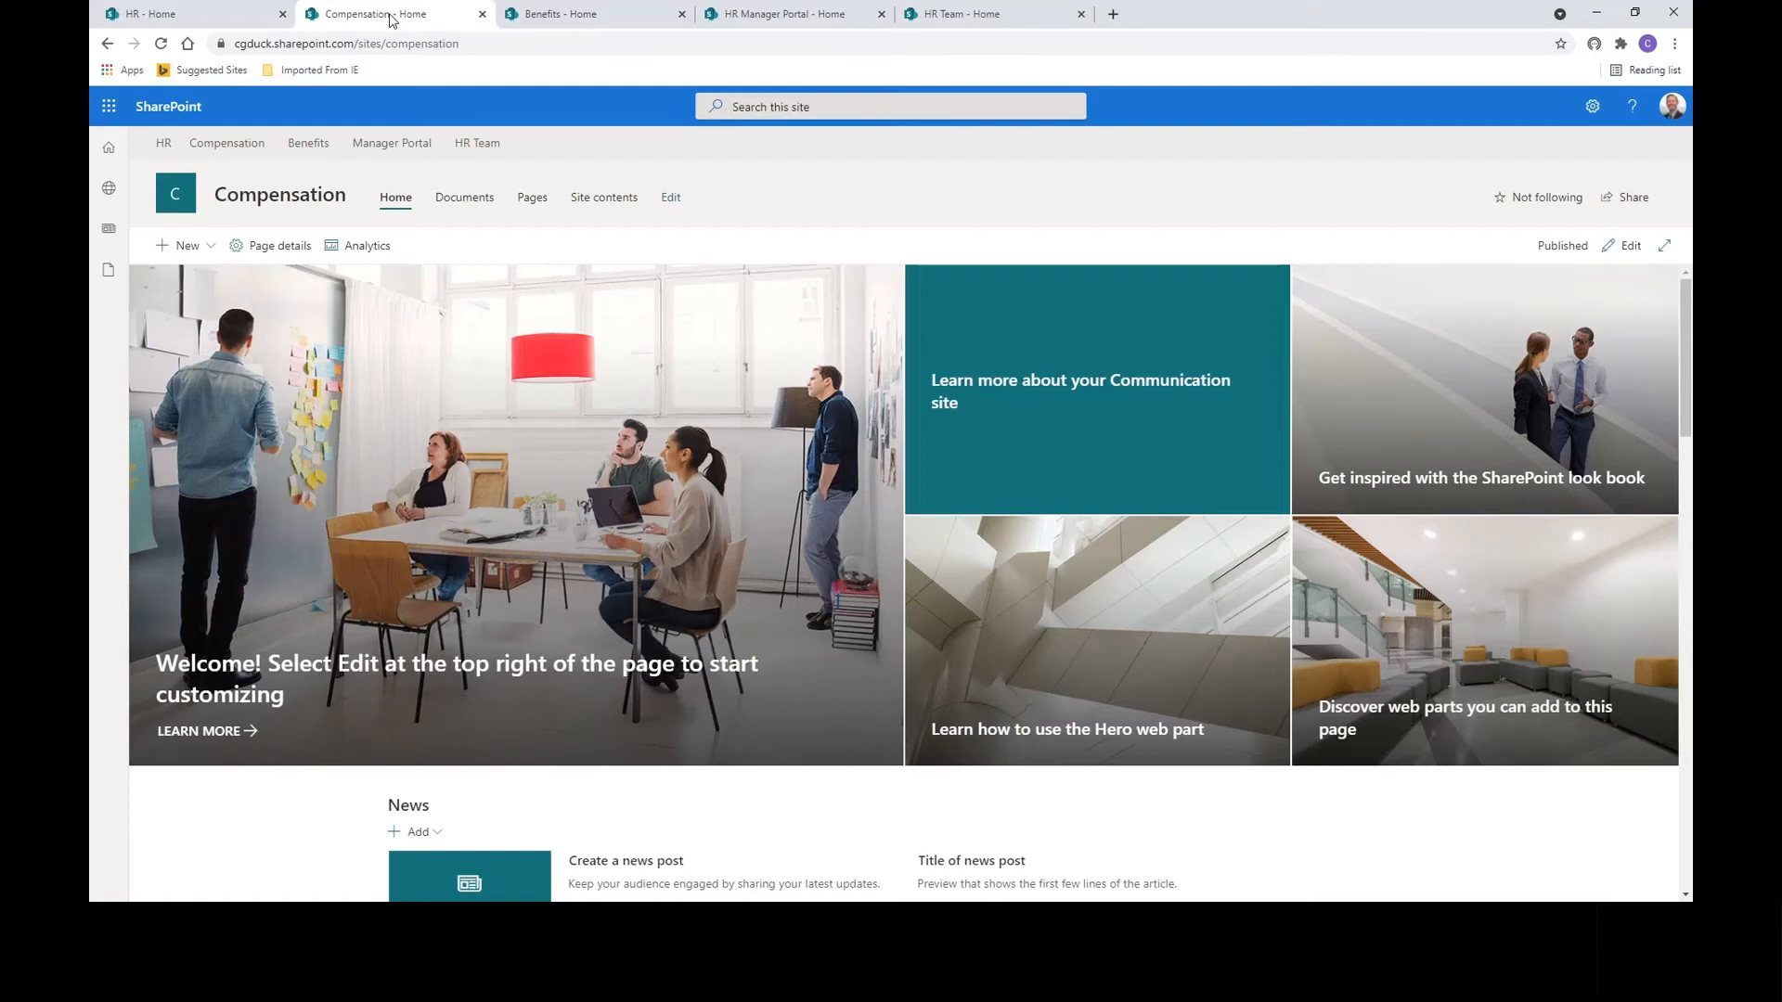
# Associate the HR Manager Portal site with the HR hub through its site information.
pyautogui.click(569, 17)
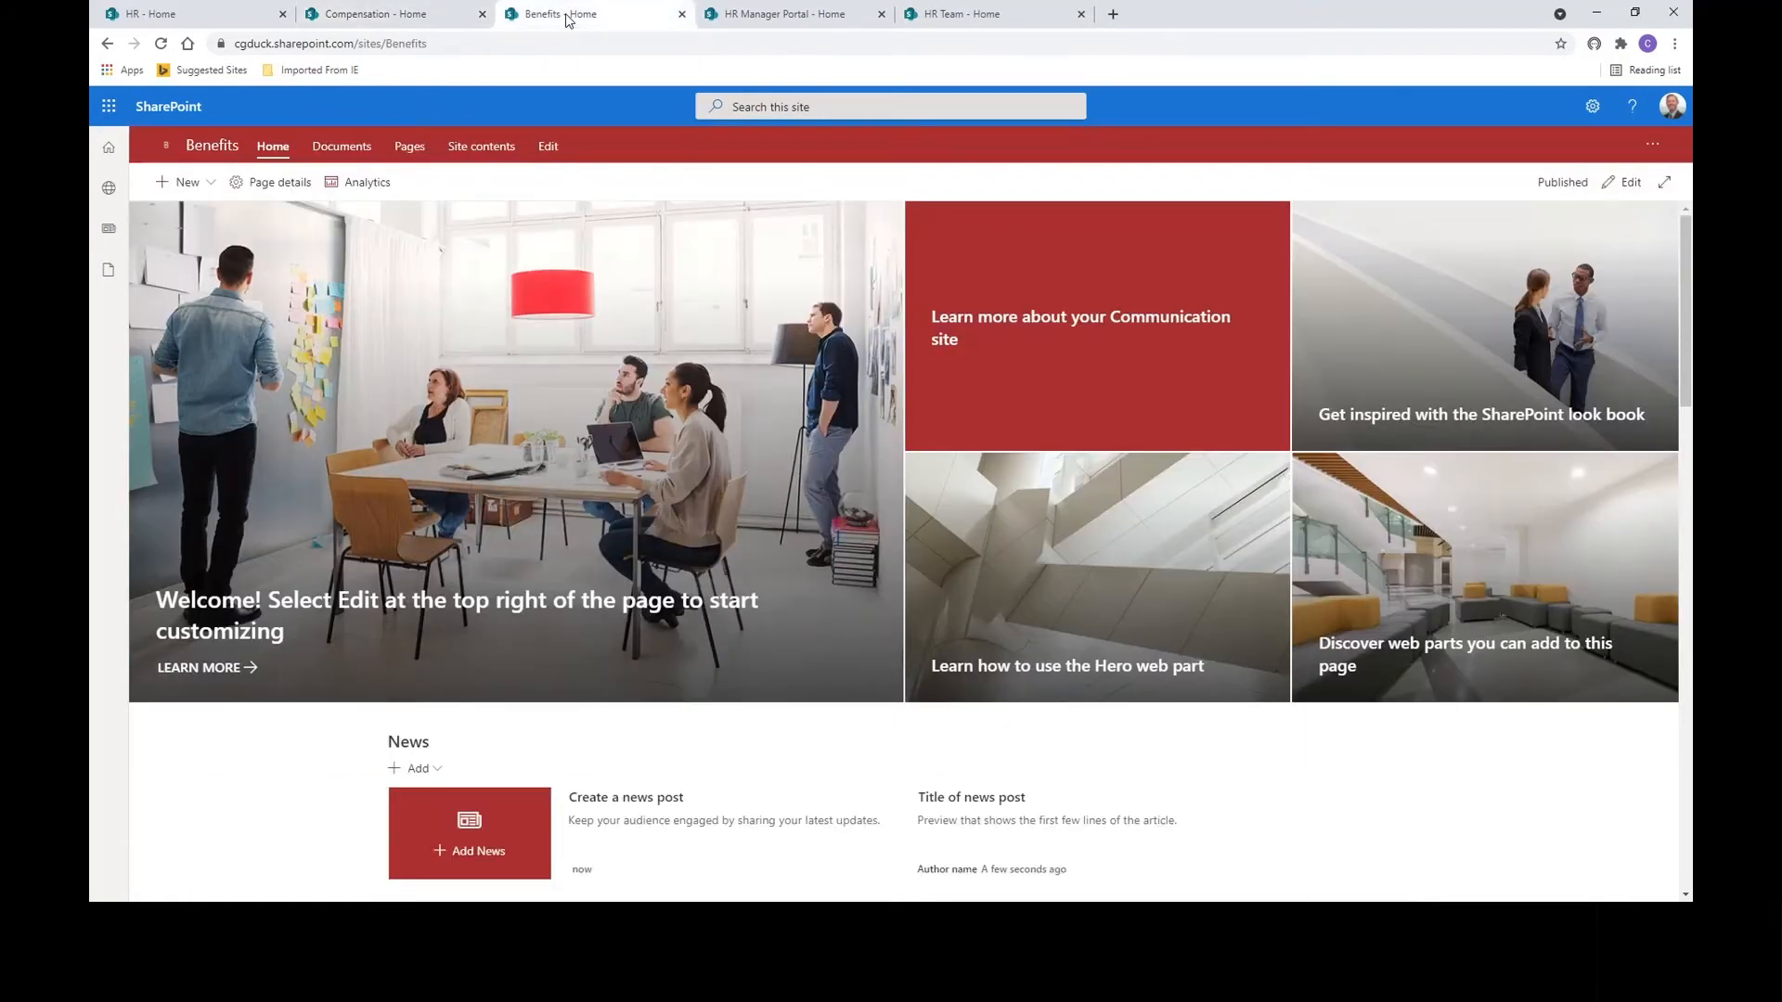
pyautogui.click(764, 17)
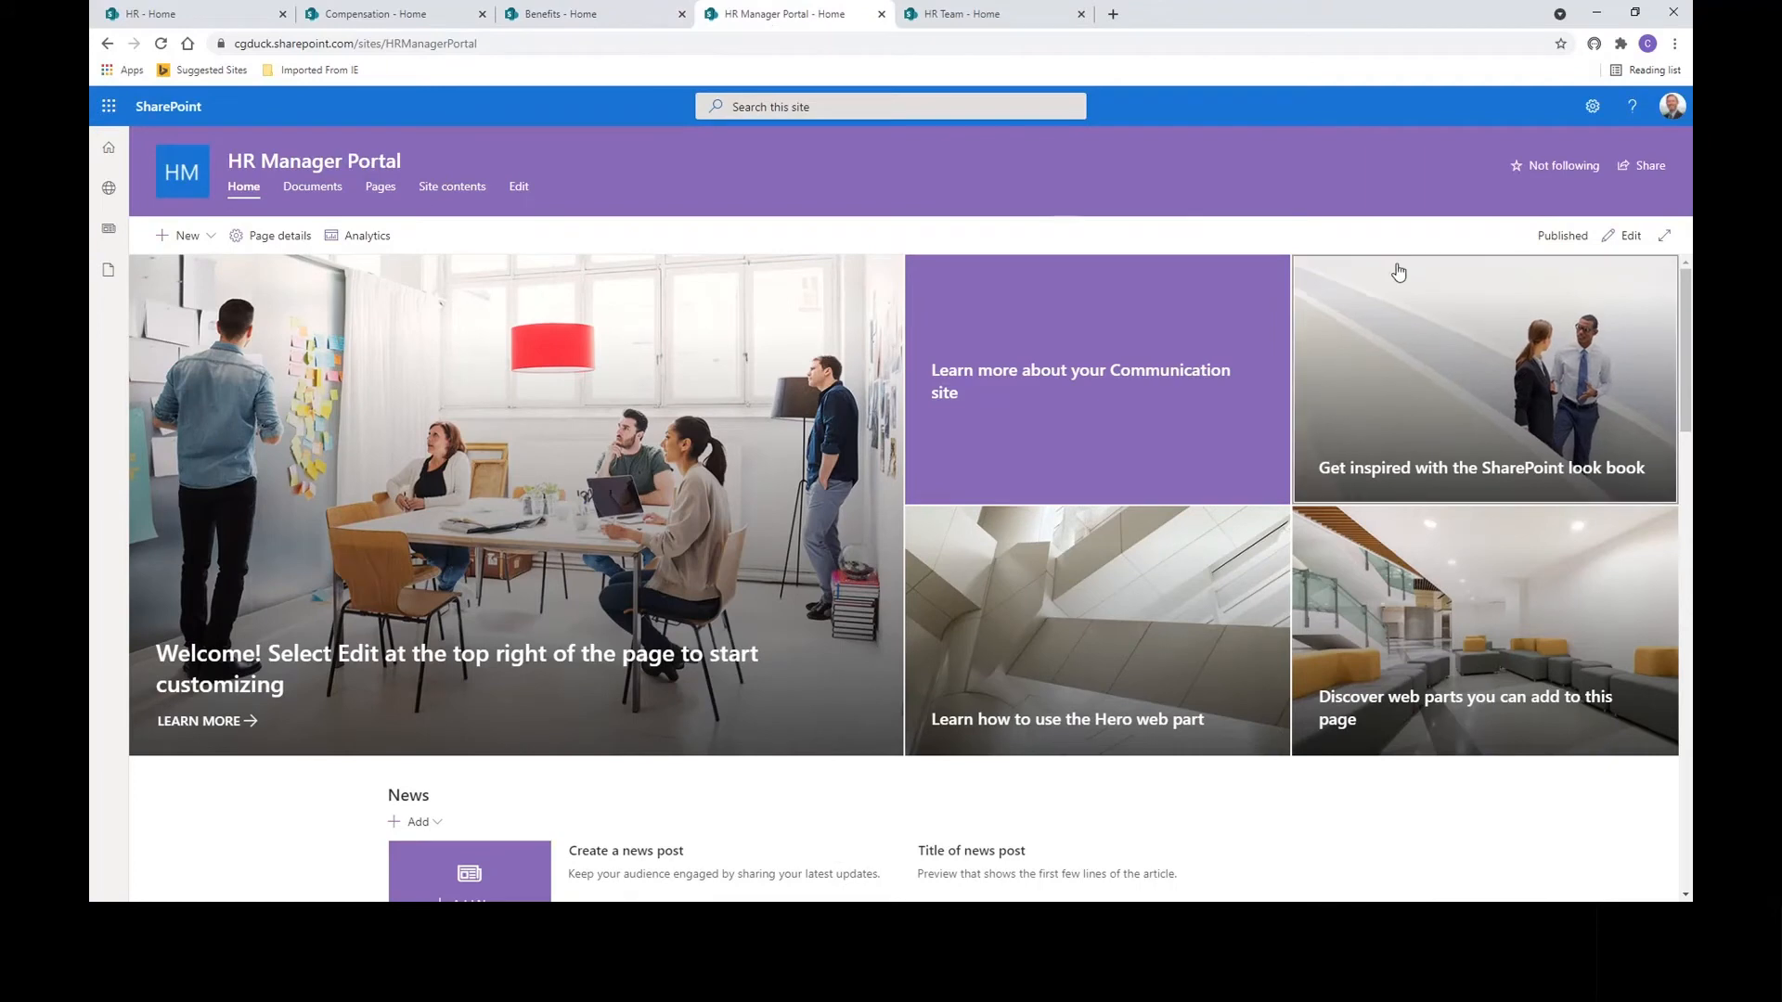
pyautogui.click(1592, 107)
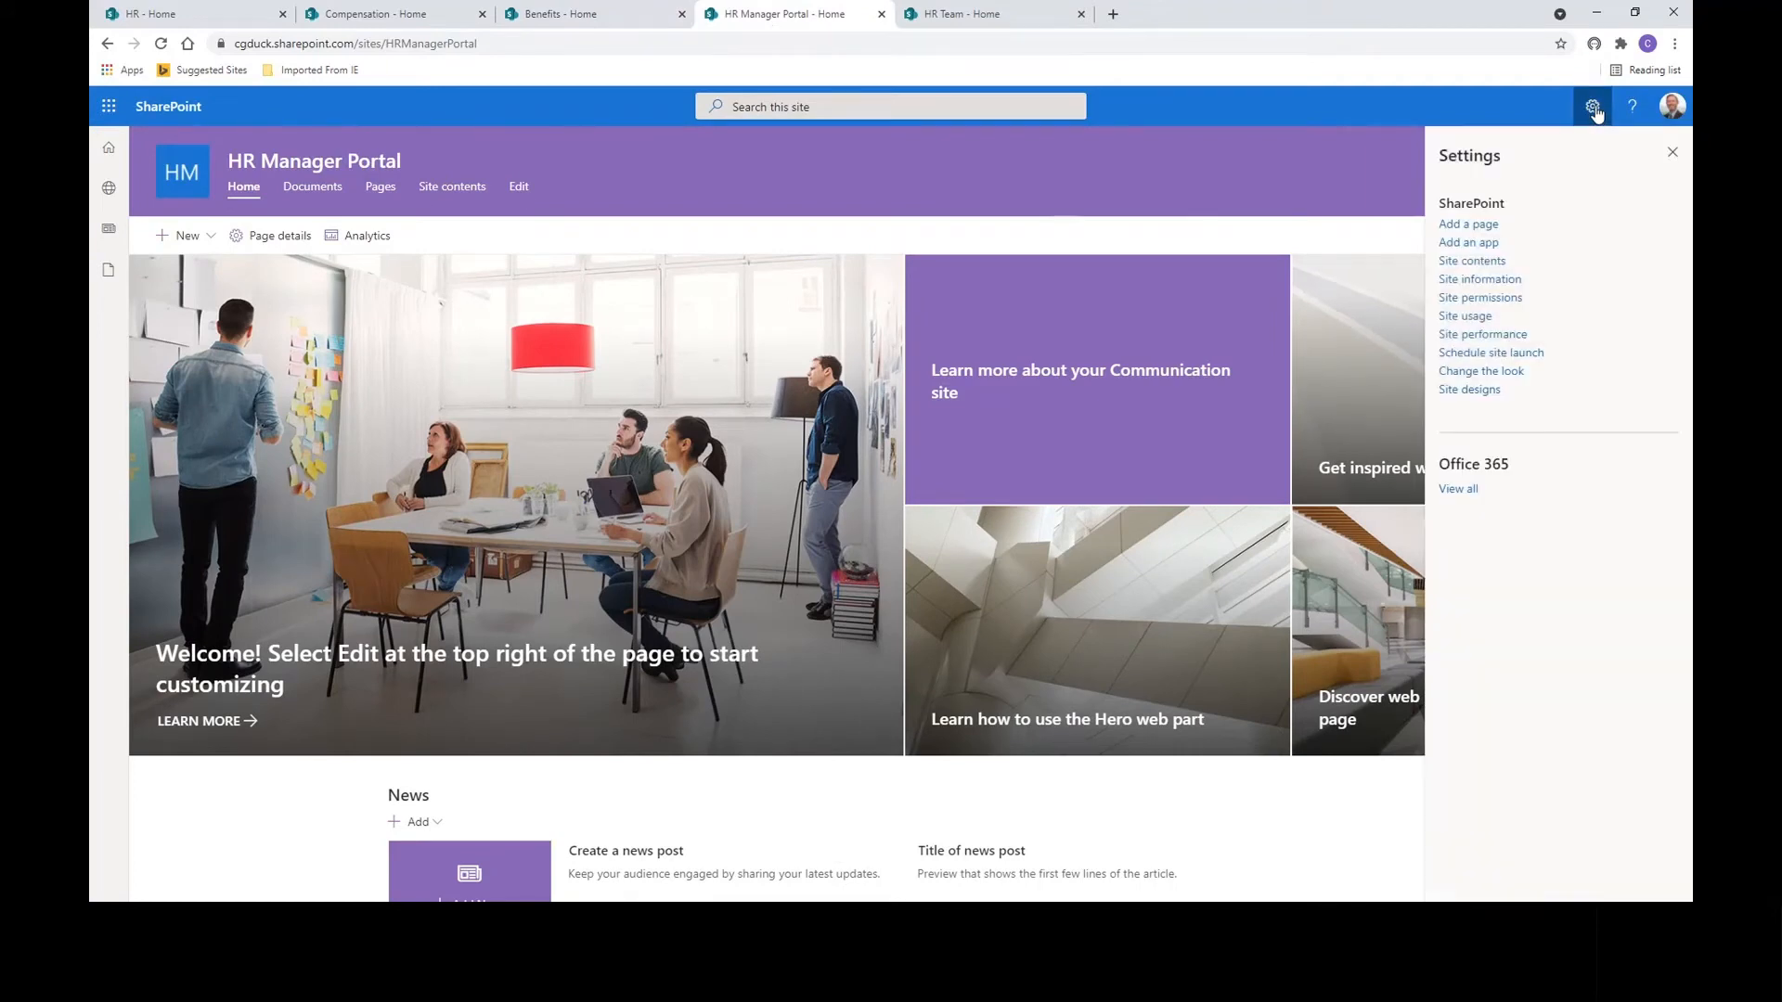
pyautogui.click(1487, 280)
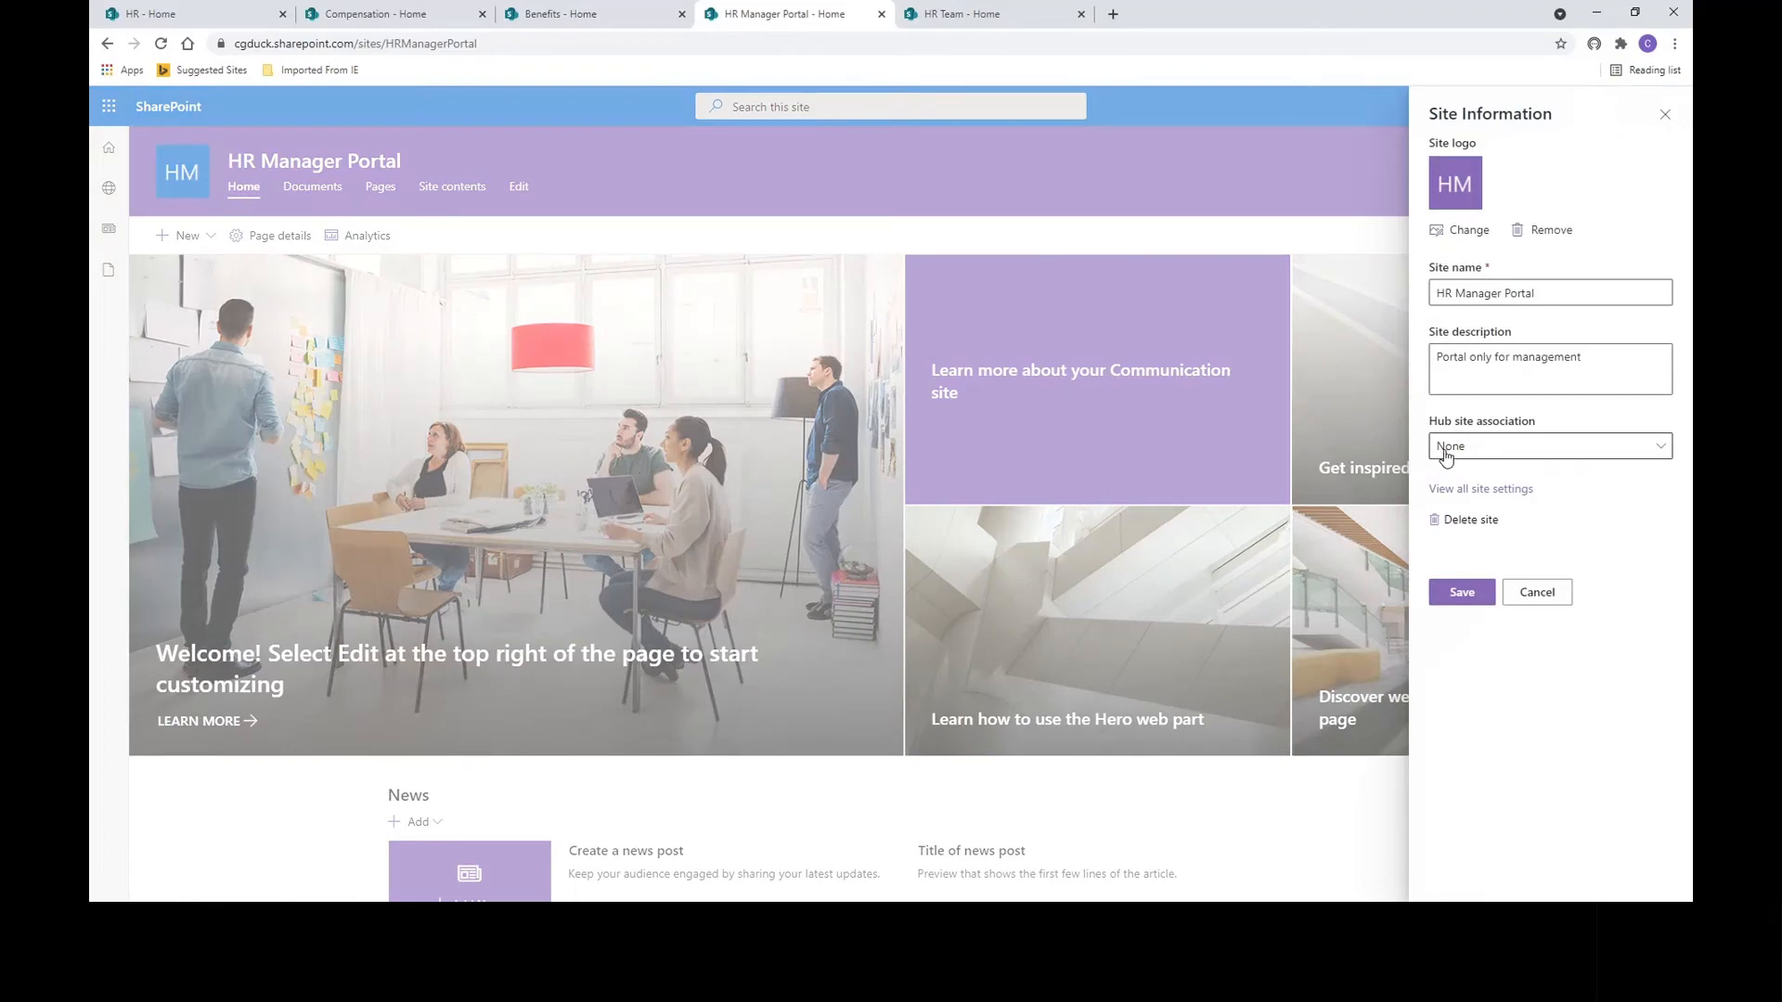
pyautogui.click(1445, 455)
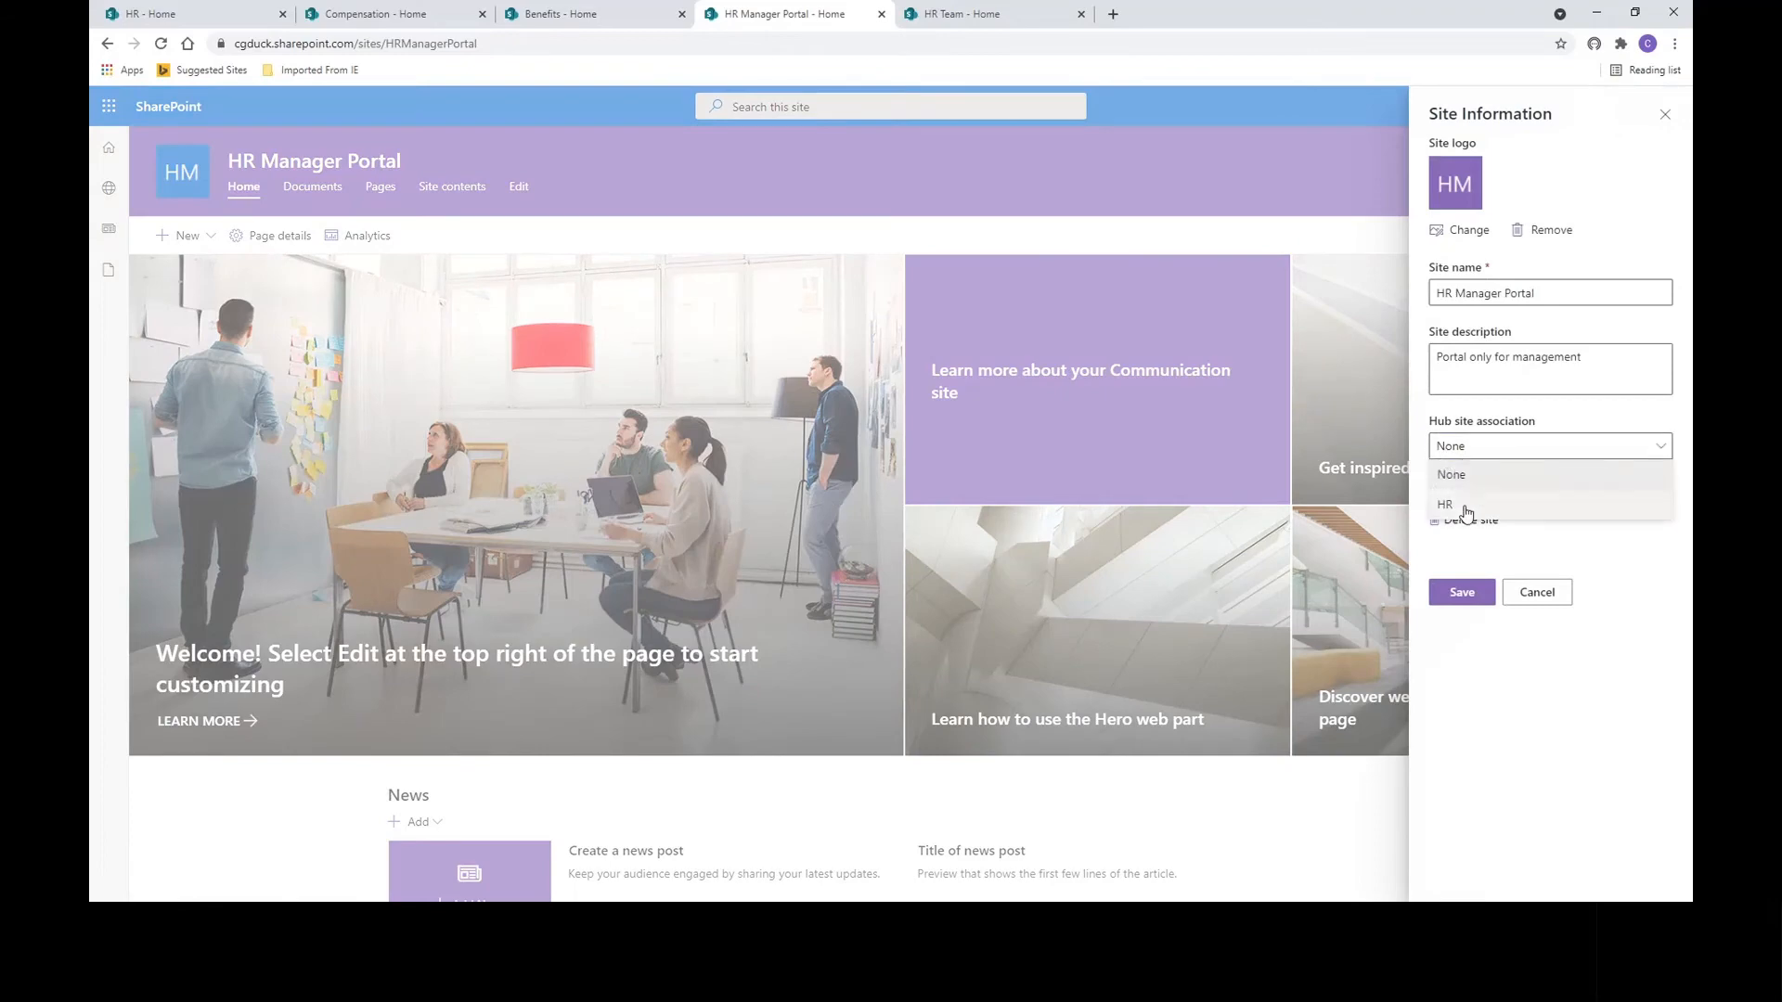
pyautogui.click(1464, 501)
pyautogui.click(1464, 627)
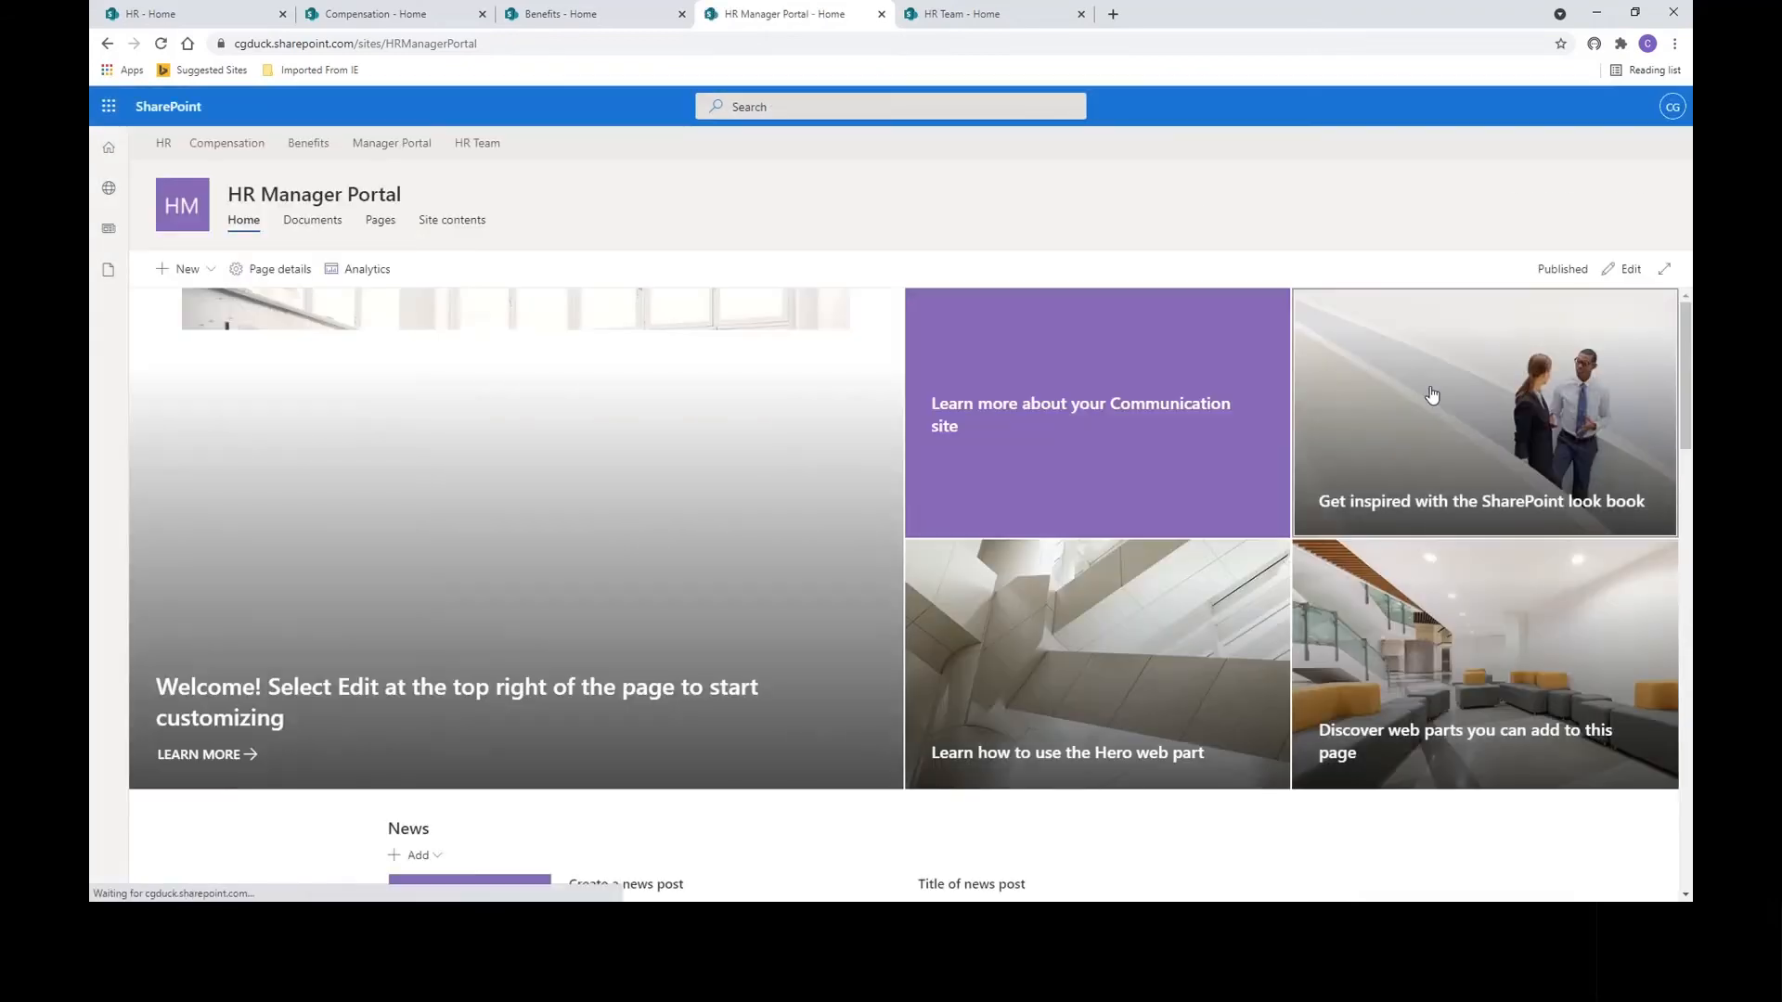
# Associate the HR Team site with the HR hub through its site information.
pyautogui.click(981, 16)
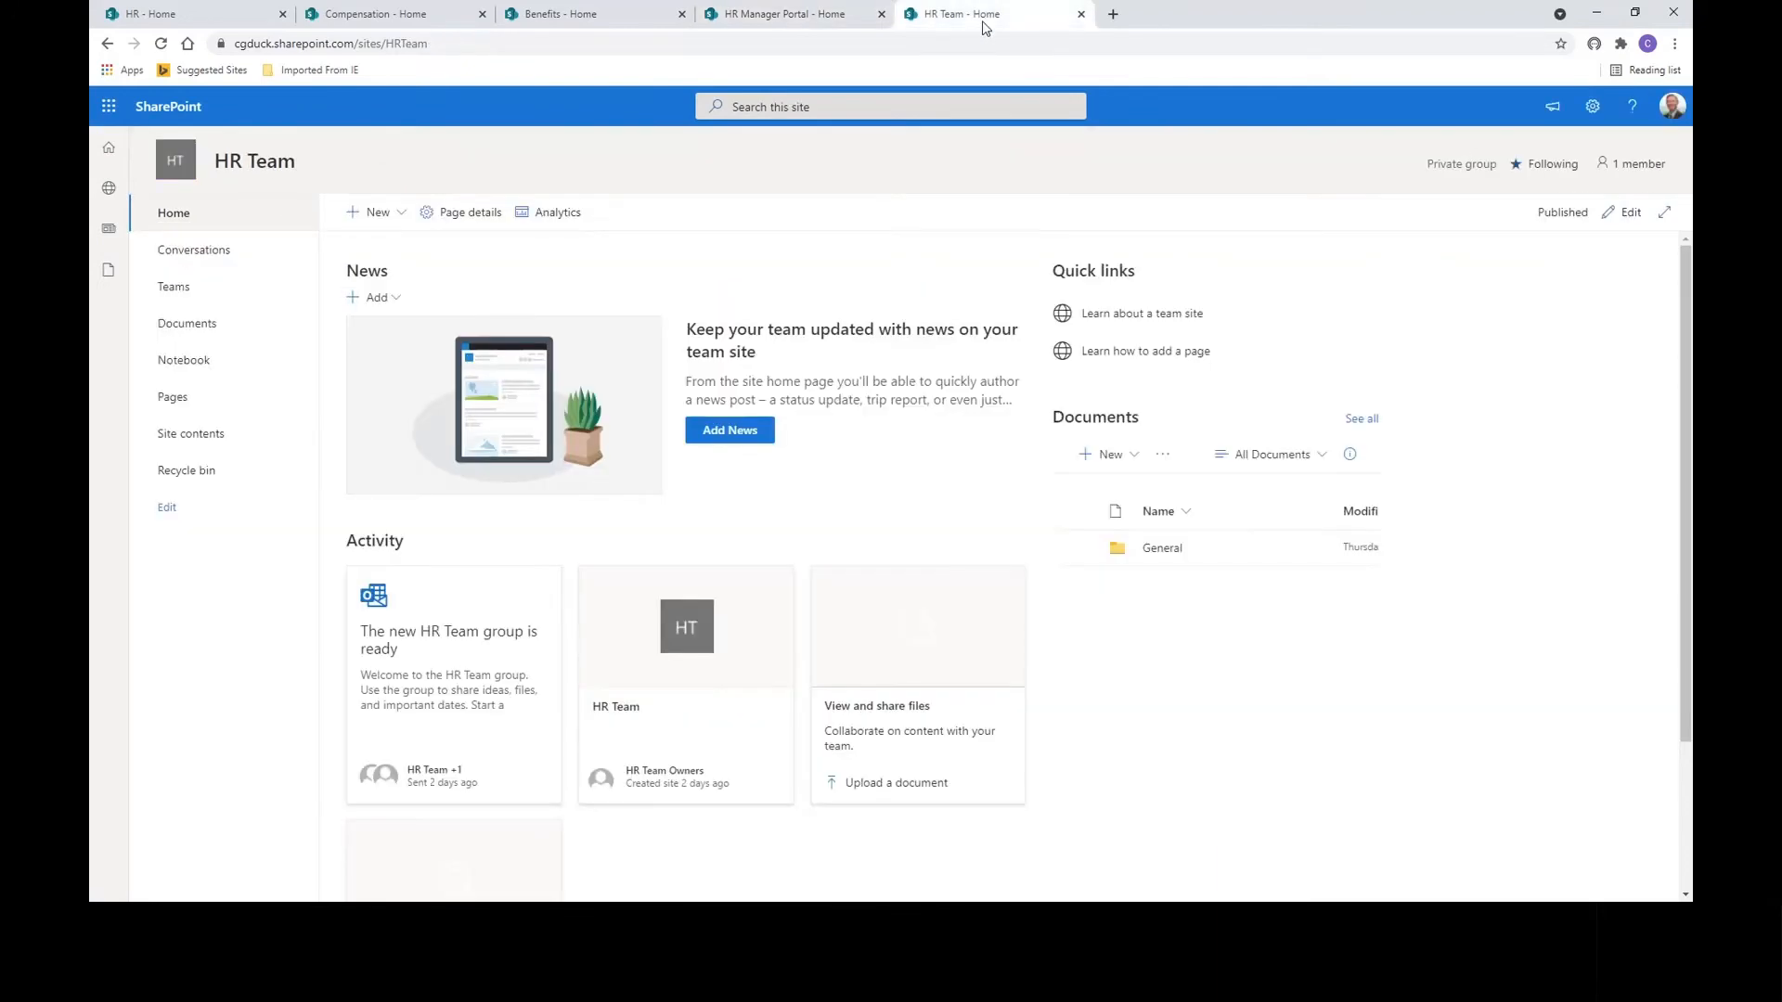
pyautogui.click(1591, 109)
pyautogui.click(1488, 280)
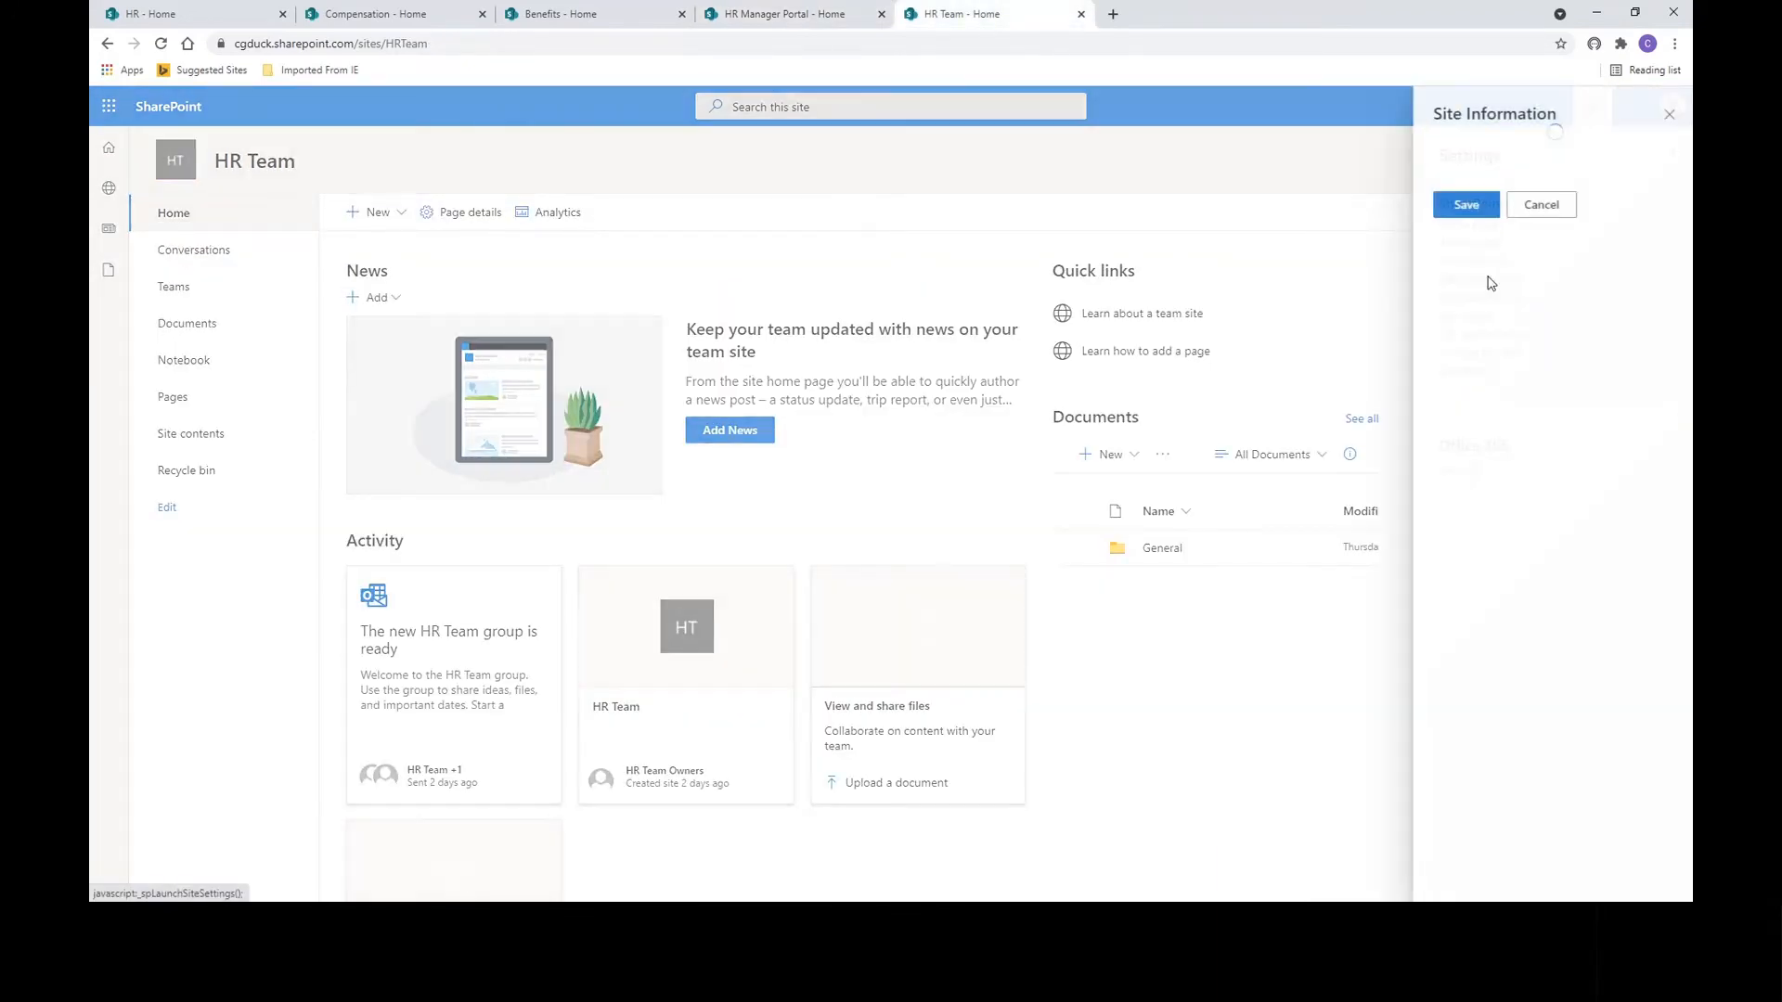
pyautogui.click(1495, 449)
pyautogui.click(1478, 508)
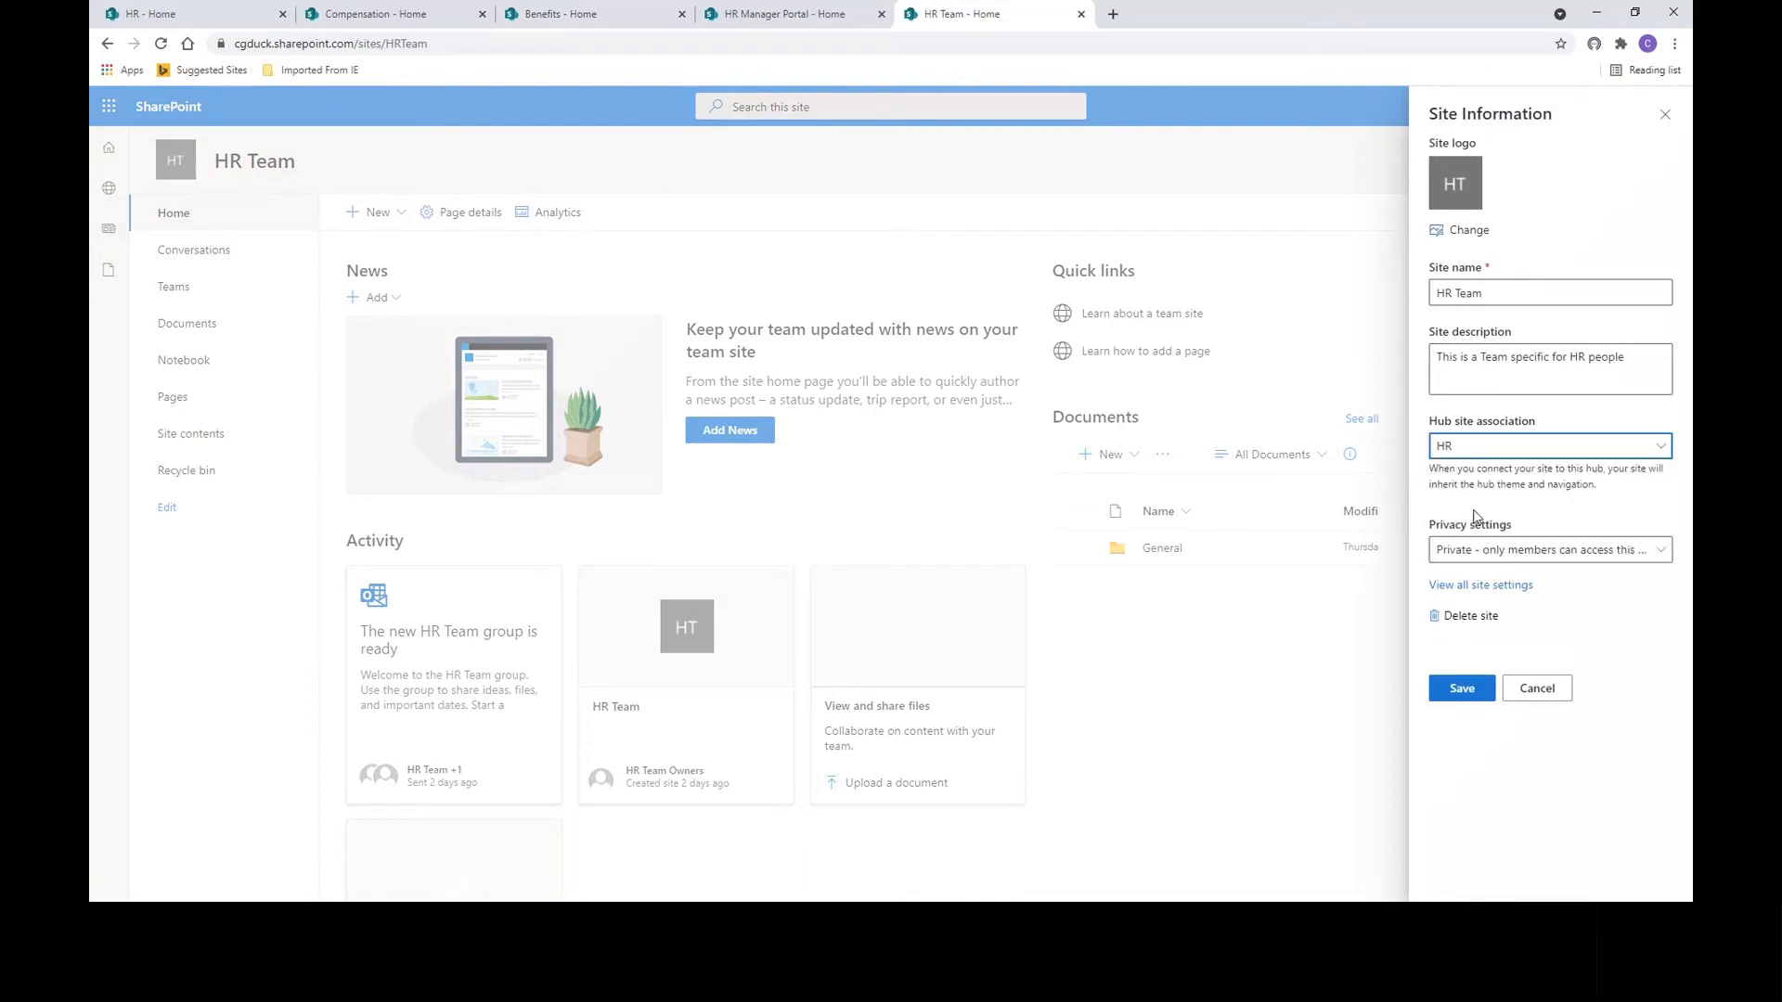
pyautogui.click(1474, 690)
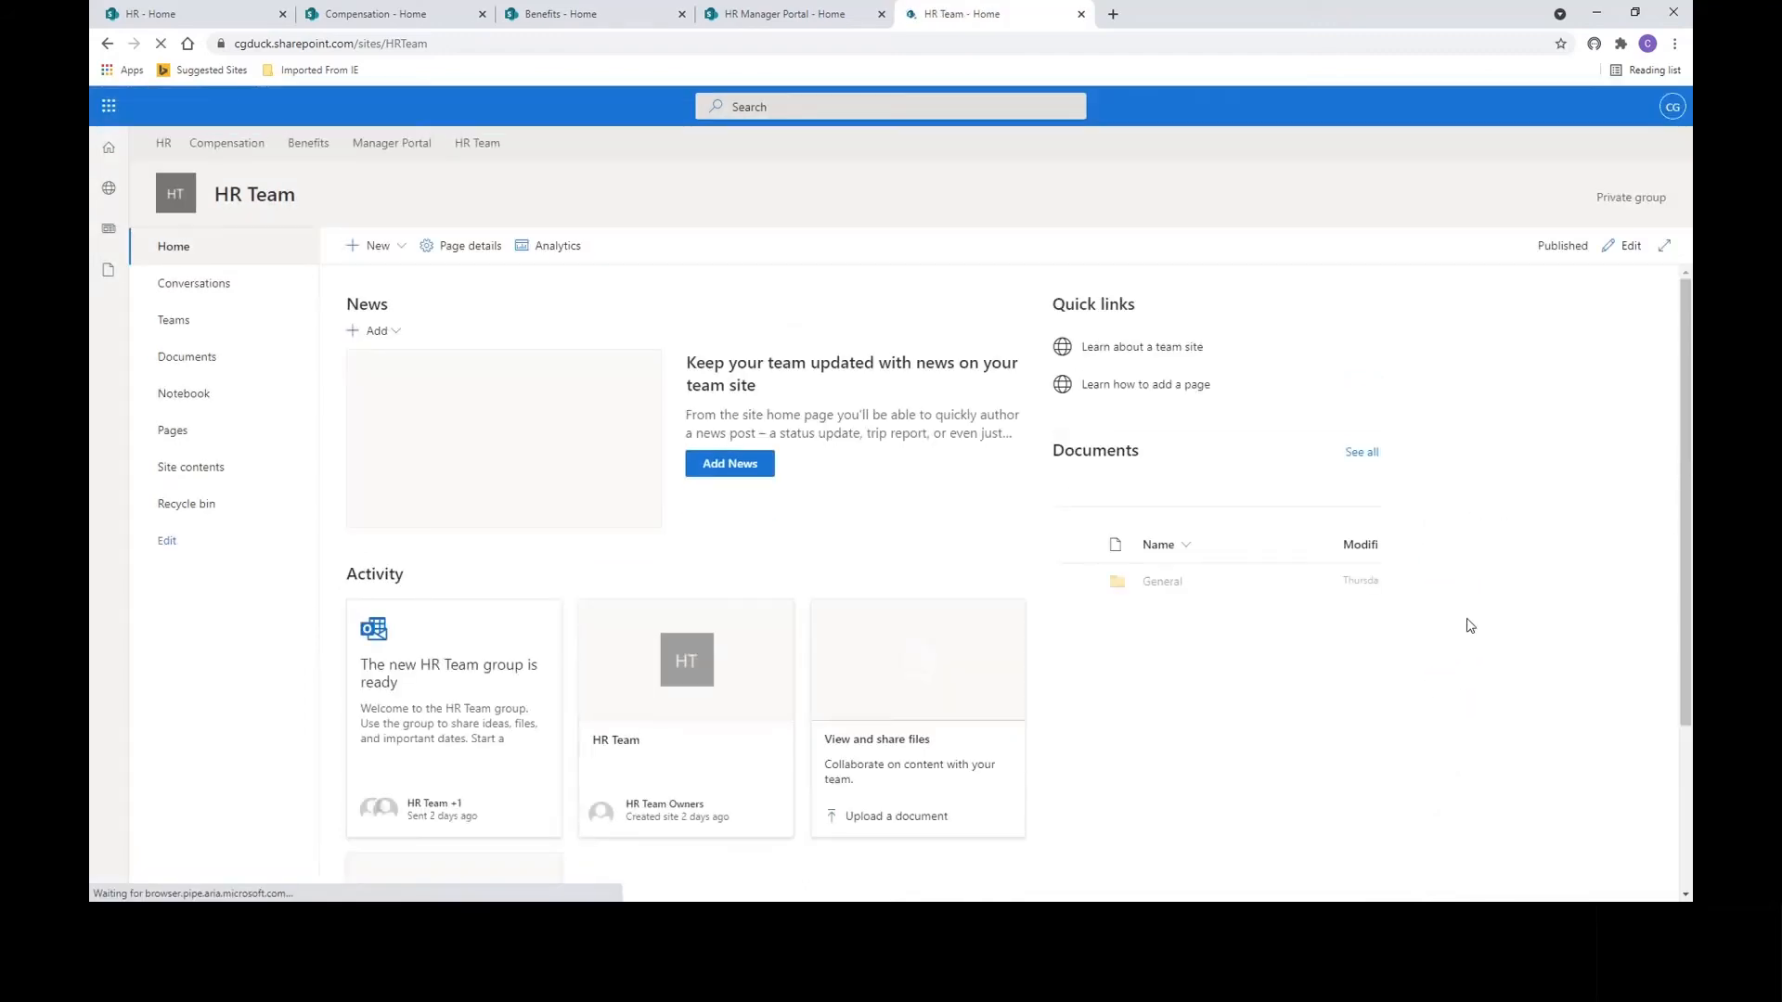
# Look at the Benefits site home, then go back to the HR hub home page.
pyautogui.click(604, 21)
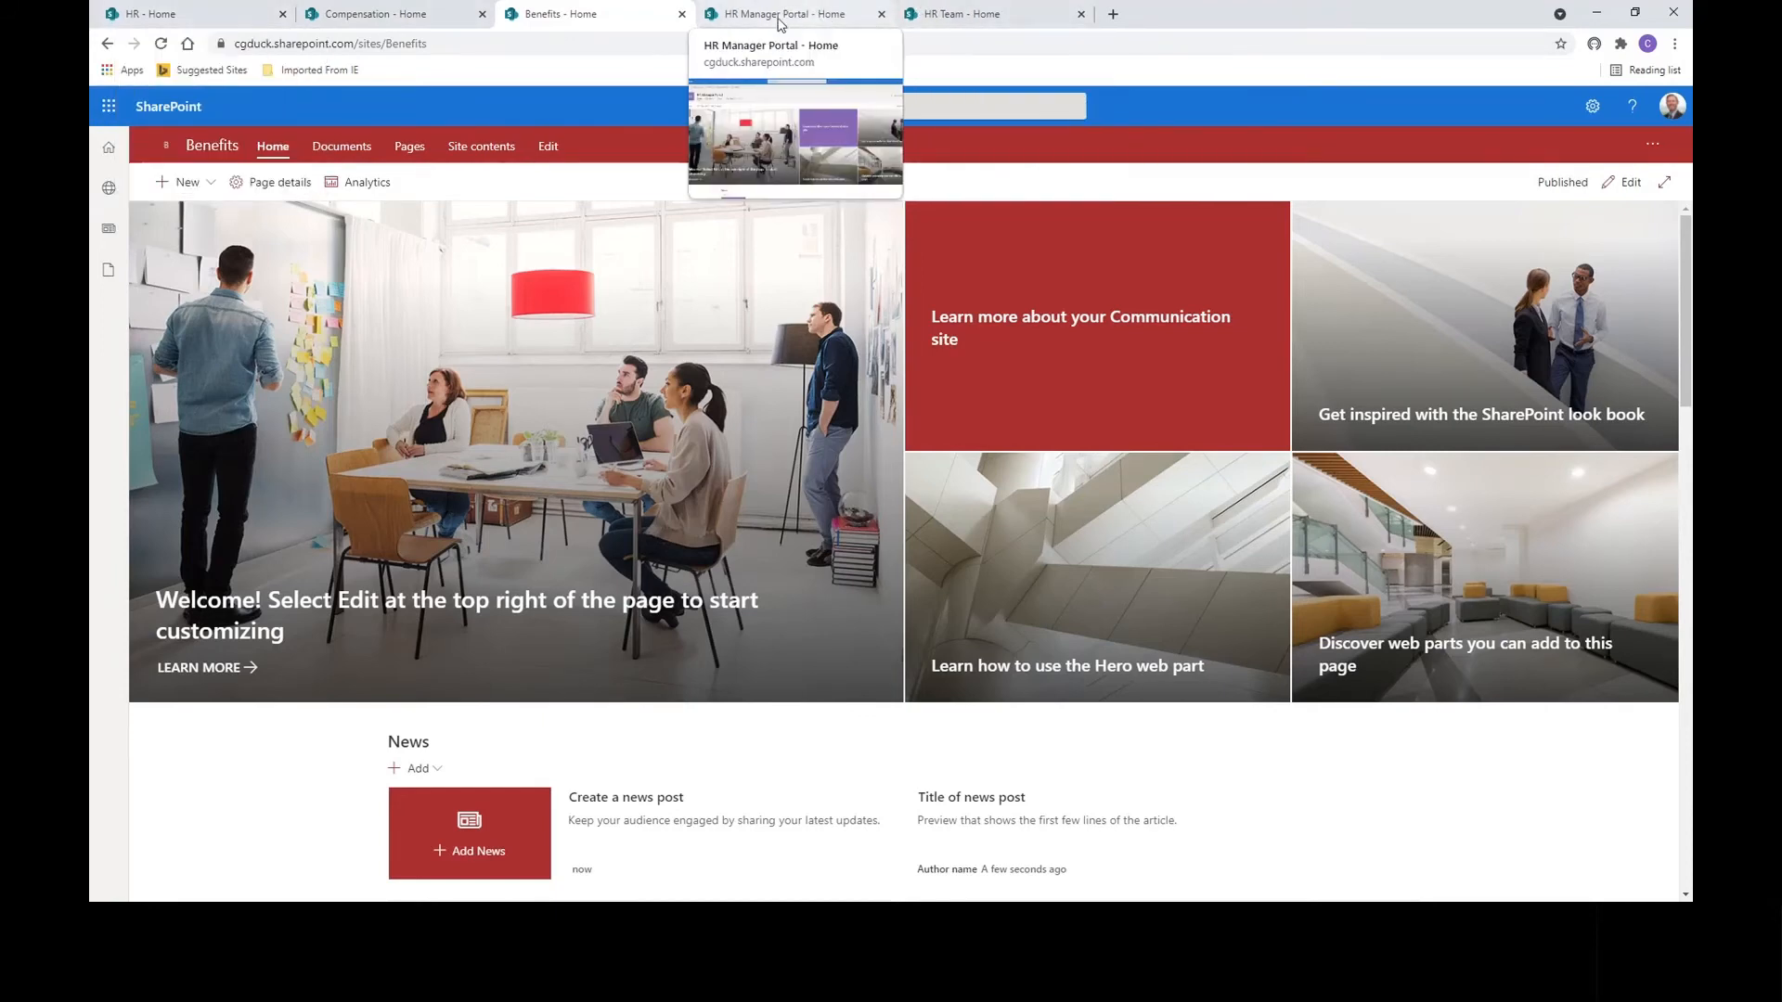
pyautogui.click(201, 18)
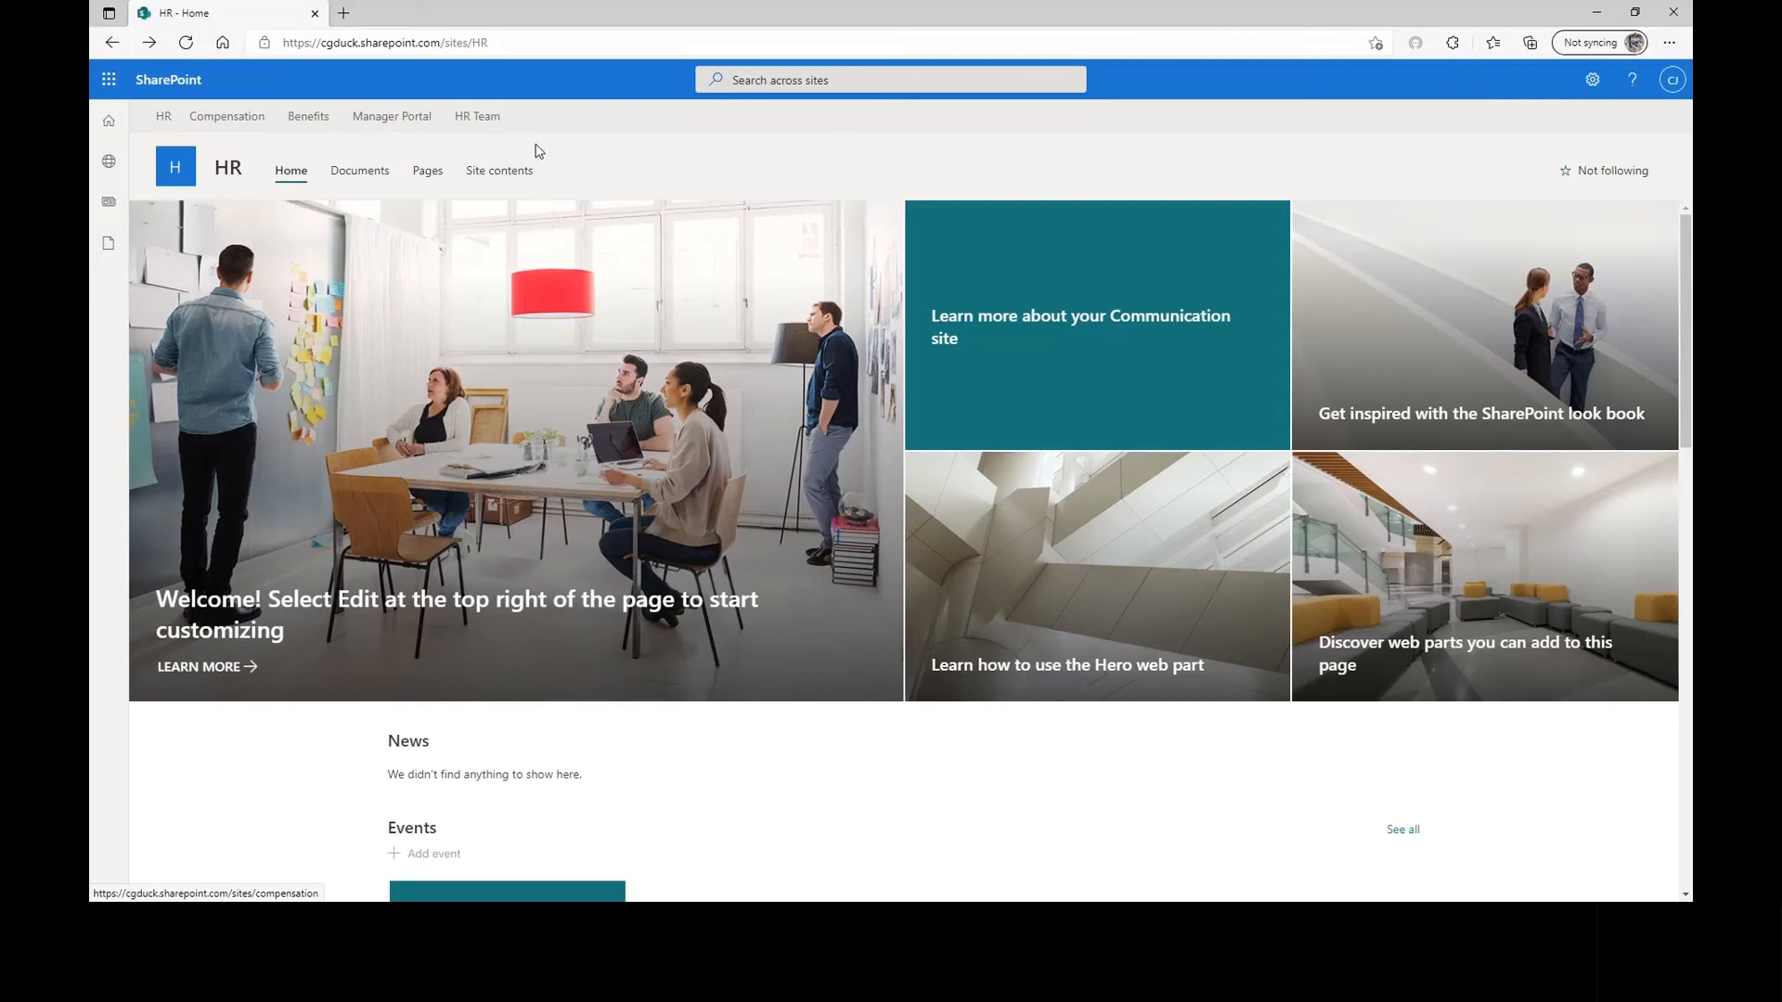
# Open Benefits from the hub navigation in a new tab, review its site information, then close it.
pyautogui.keyDown('ctrl'); pyautogui.click(320, 122); pyautogui.keyUp('ctrl')
pyautogui.click(401, 17)
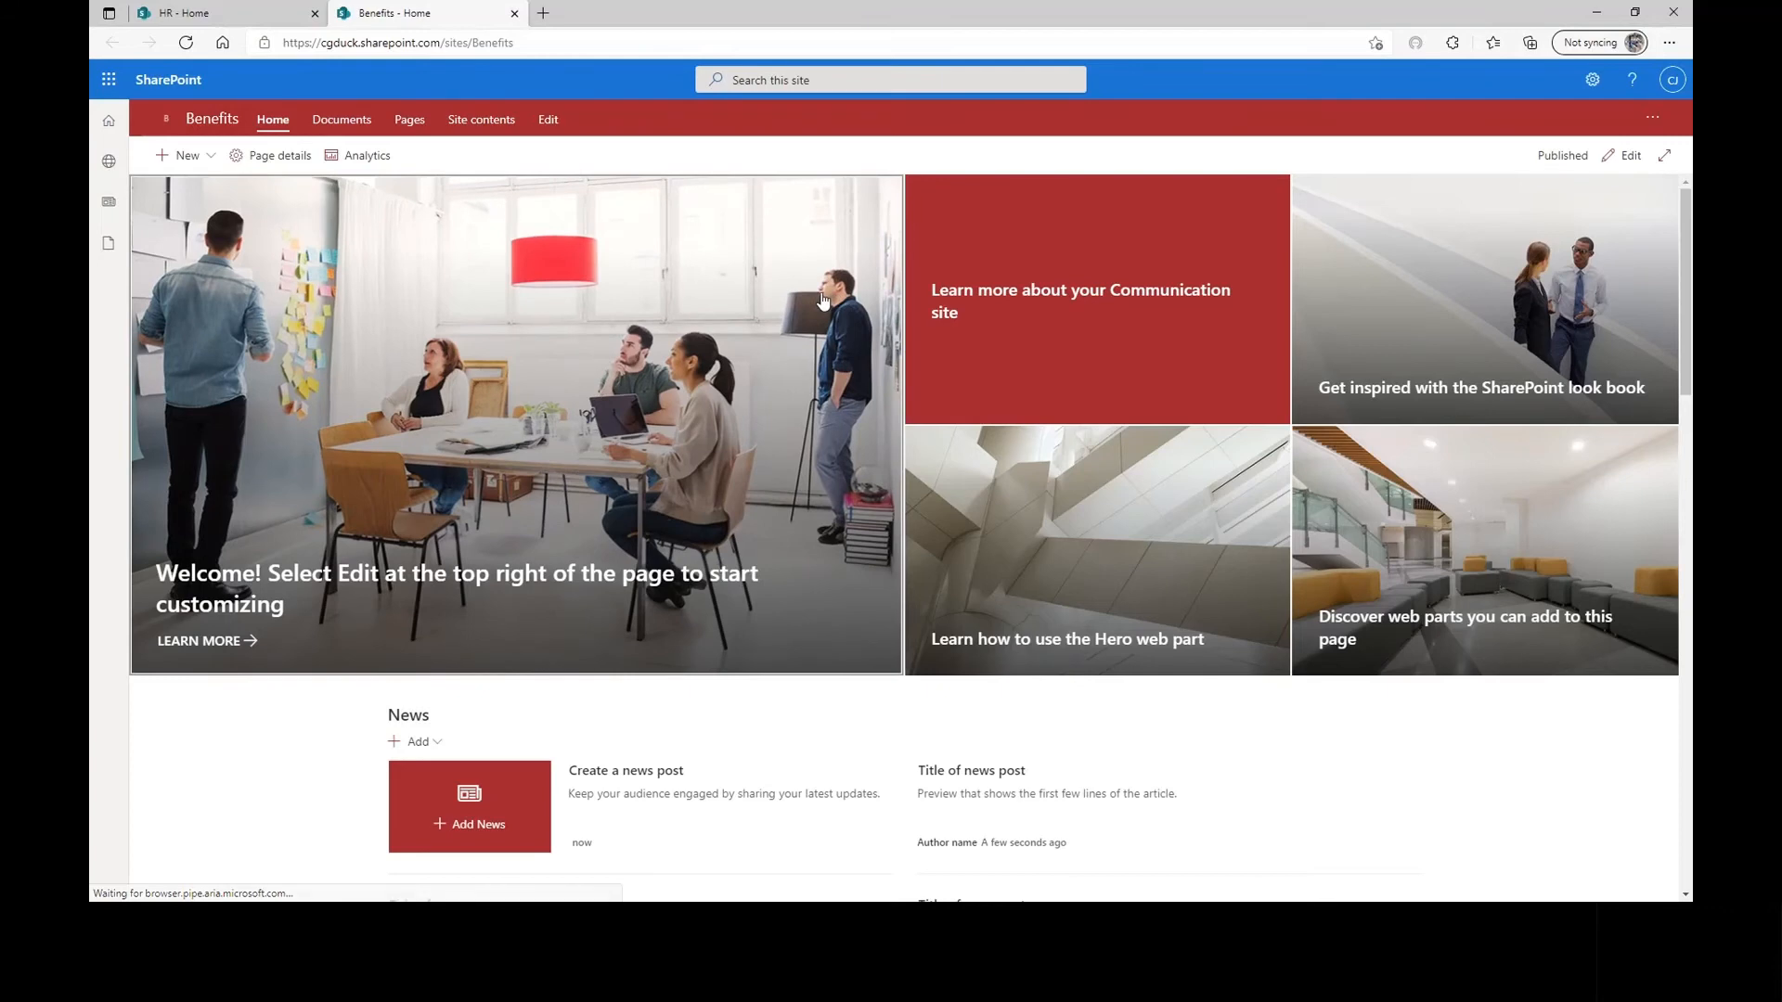
pyautogui.click(1591, 84)
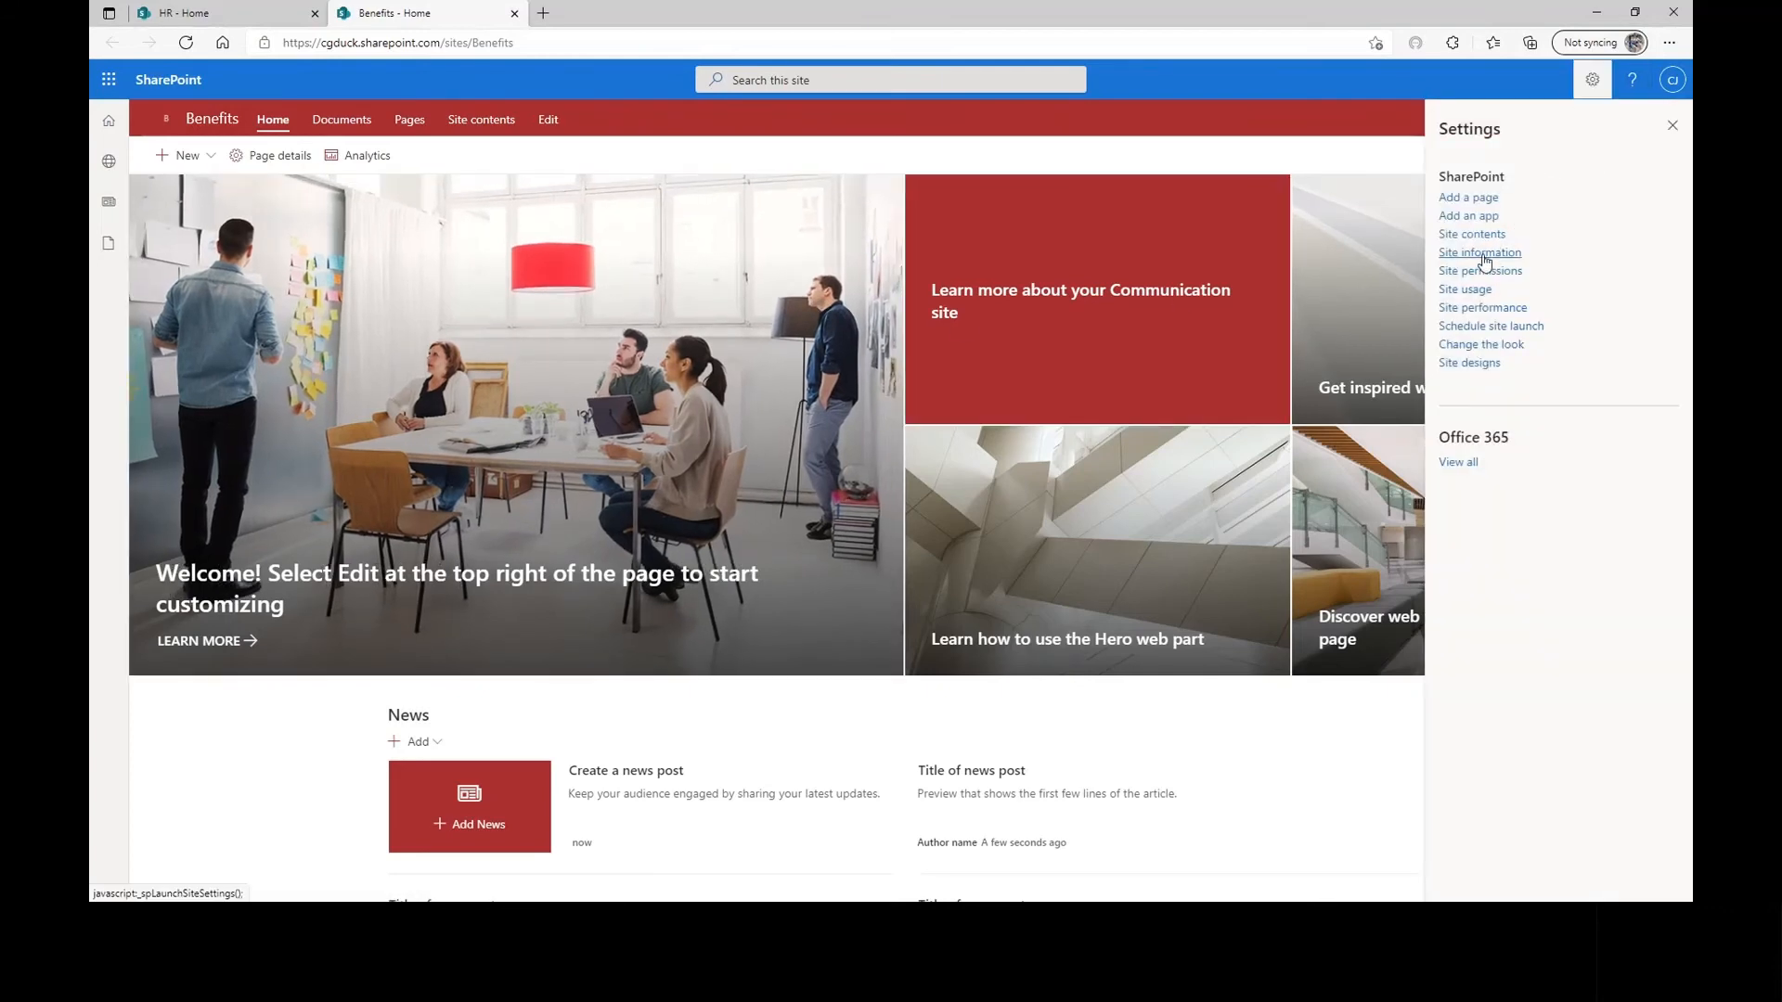
pyautogui.click(1480, 253)
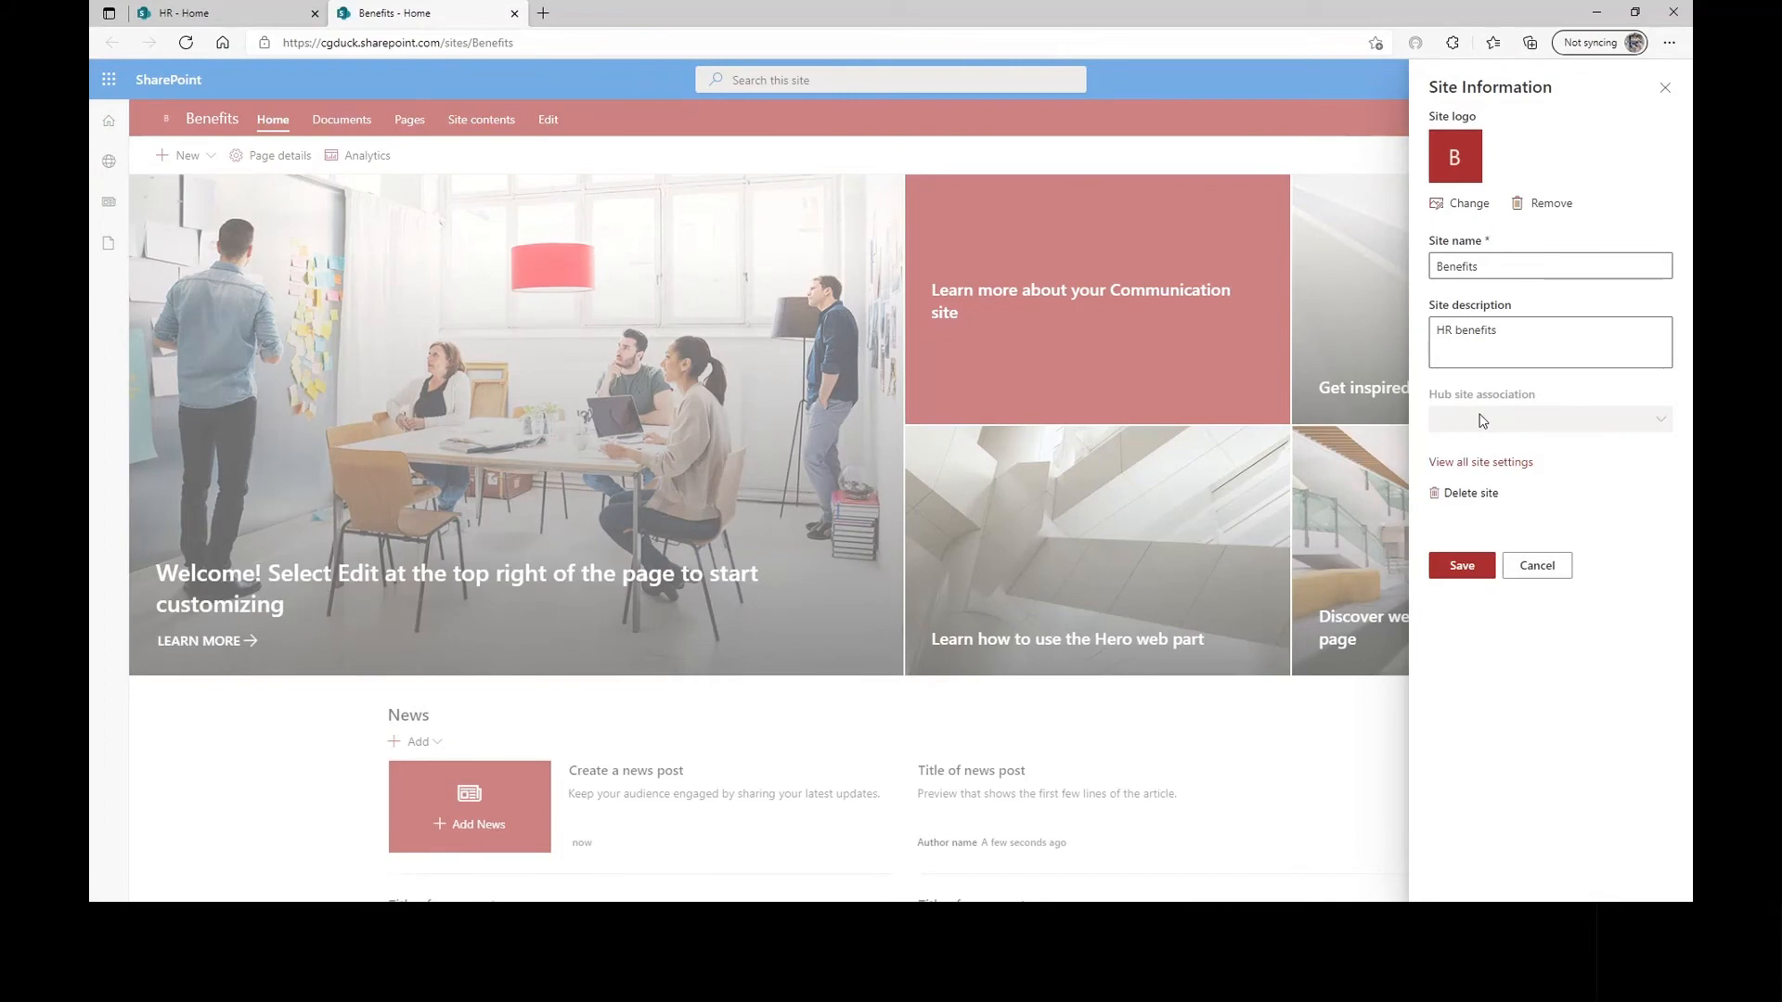
pyautogui.click(1665, 89)
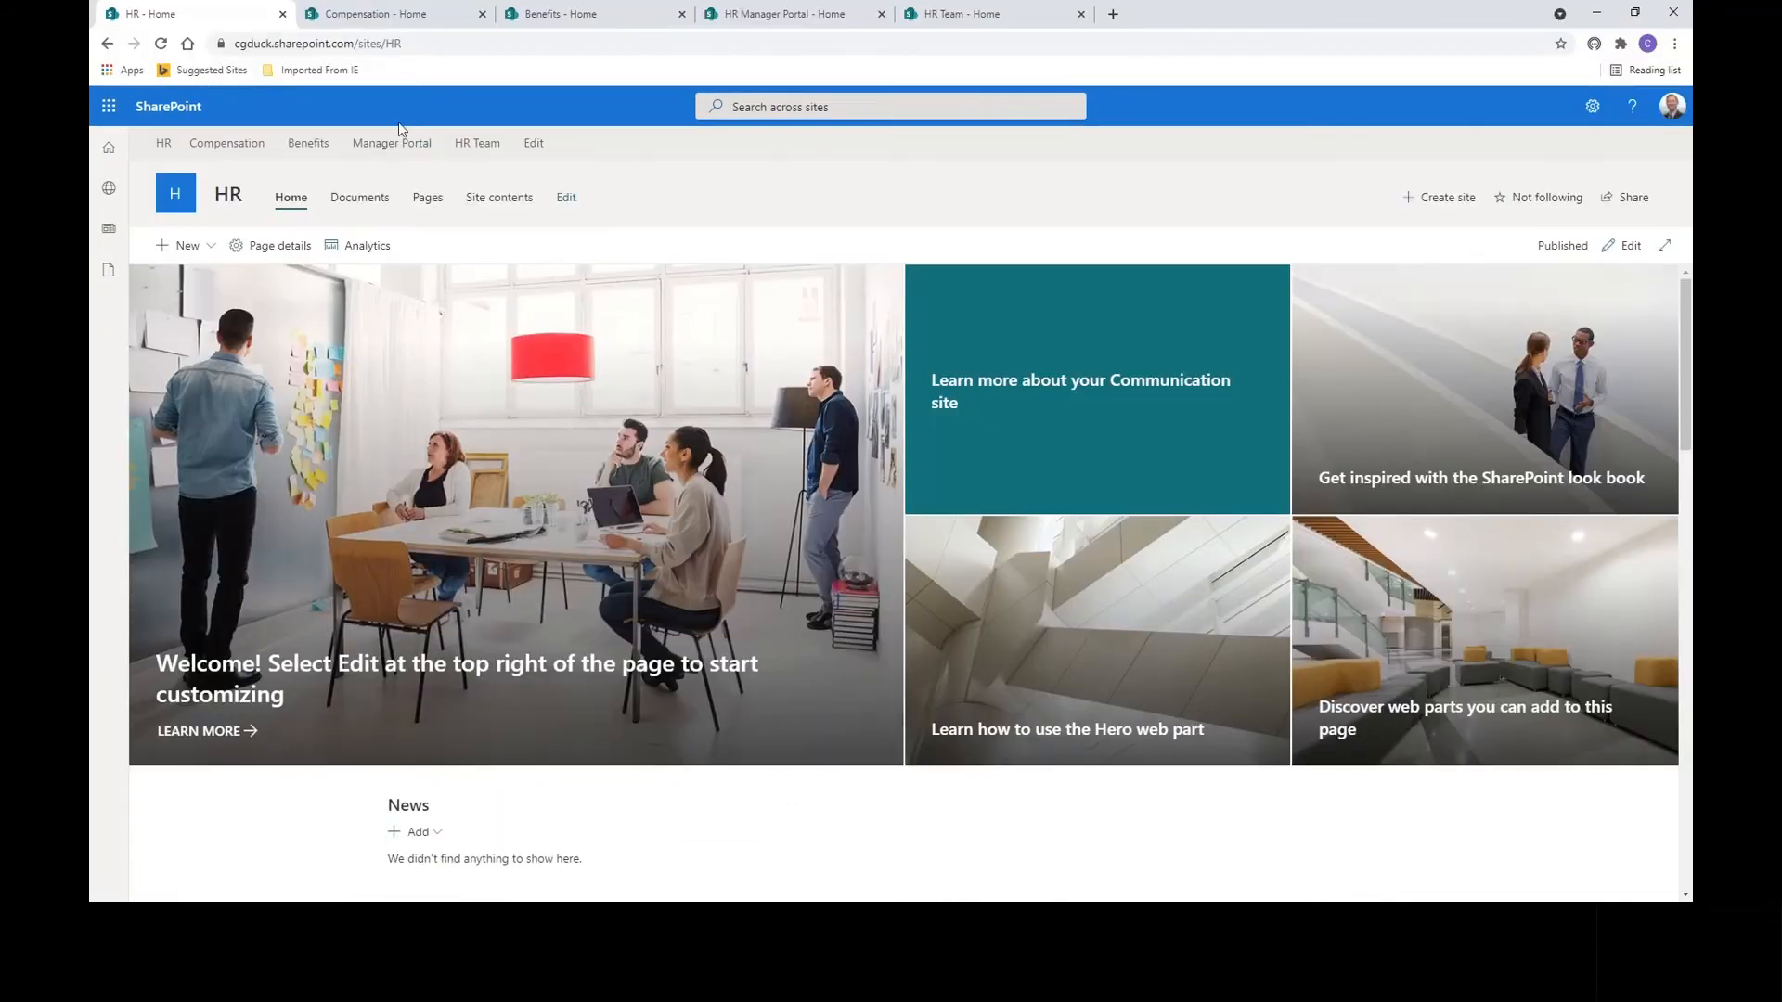
# Set the Benefits site's hub association to HR and save, then return to the HR home tab.
pyautogui.click(578, 17)
pyautogui.click(1593, 106)
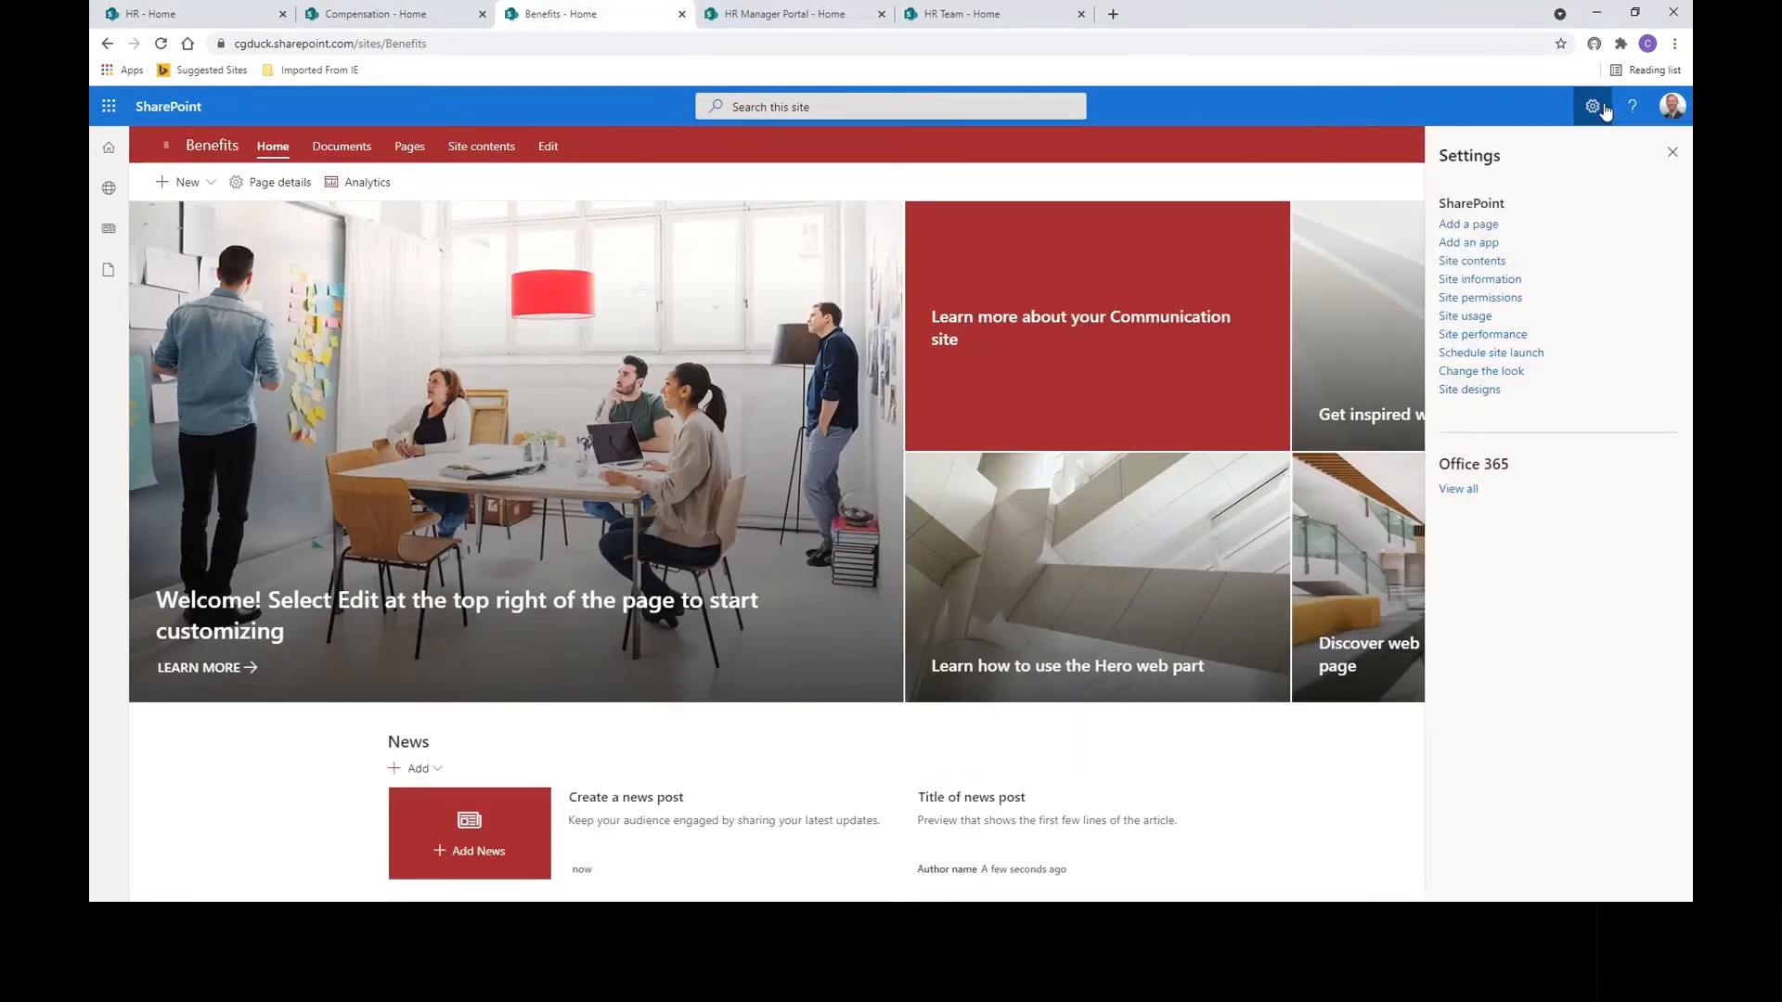
pyautogui.click(1485, 278)
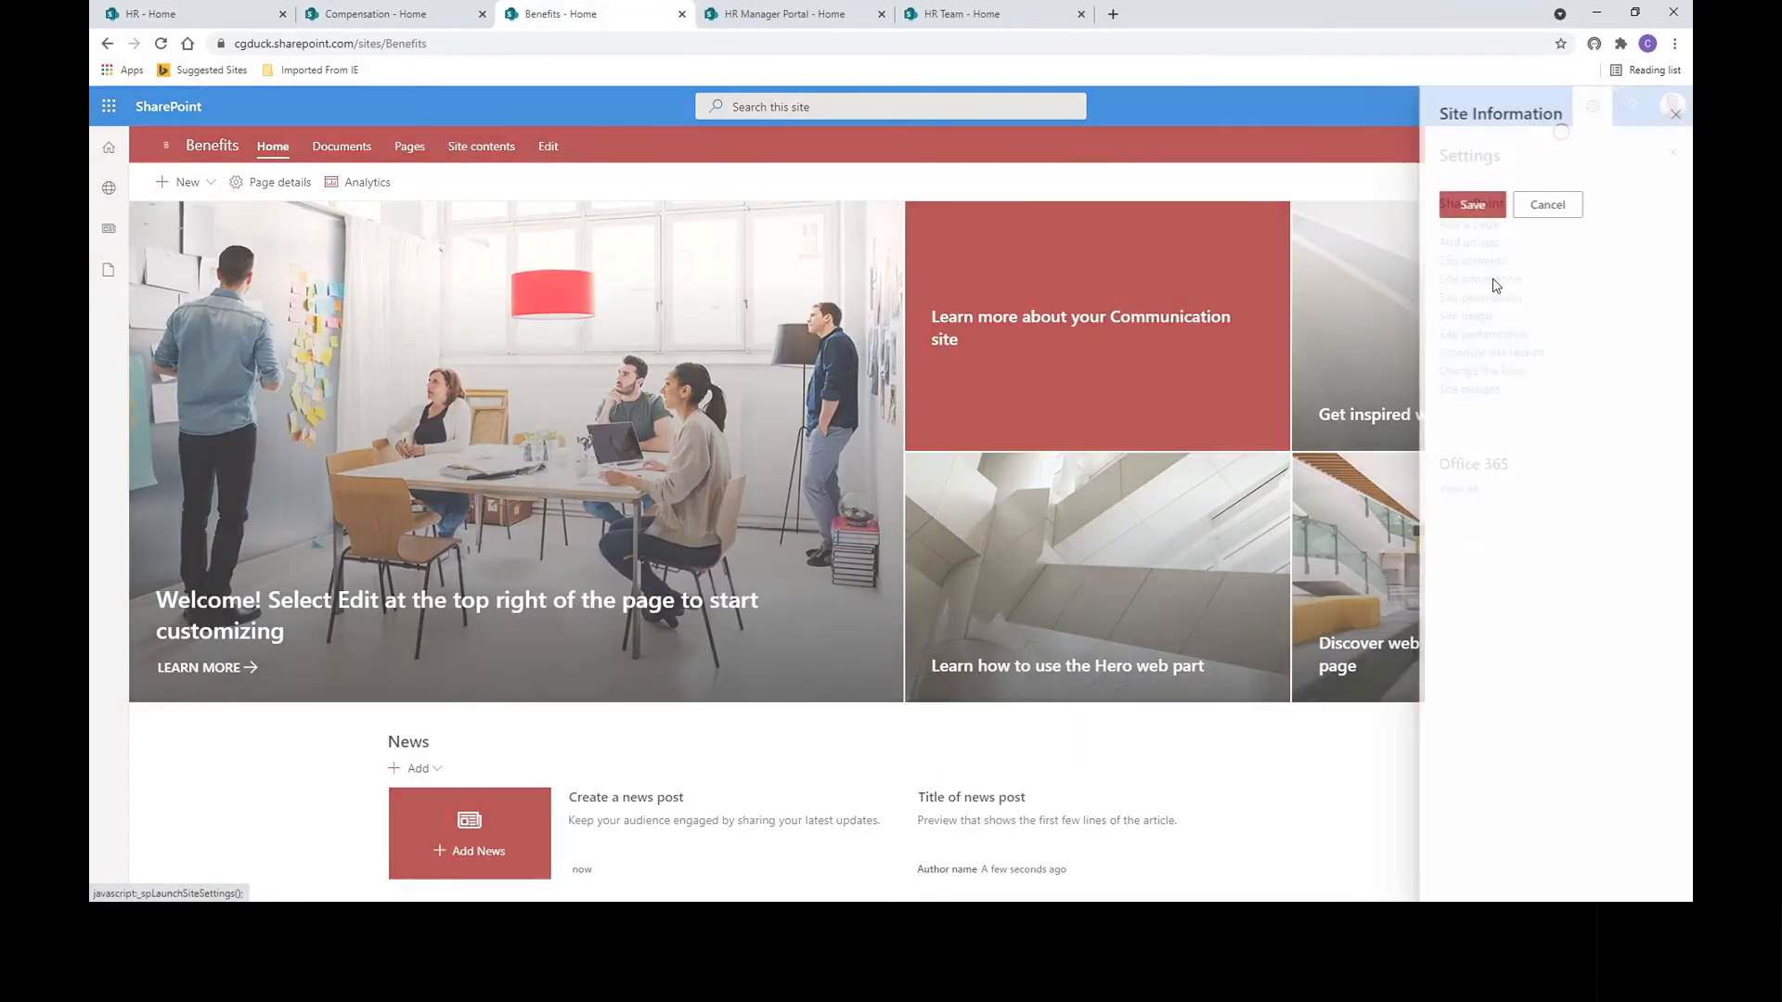
pyautogui.click(1465, 450)
pyautogui.click(1453, 509)
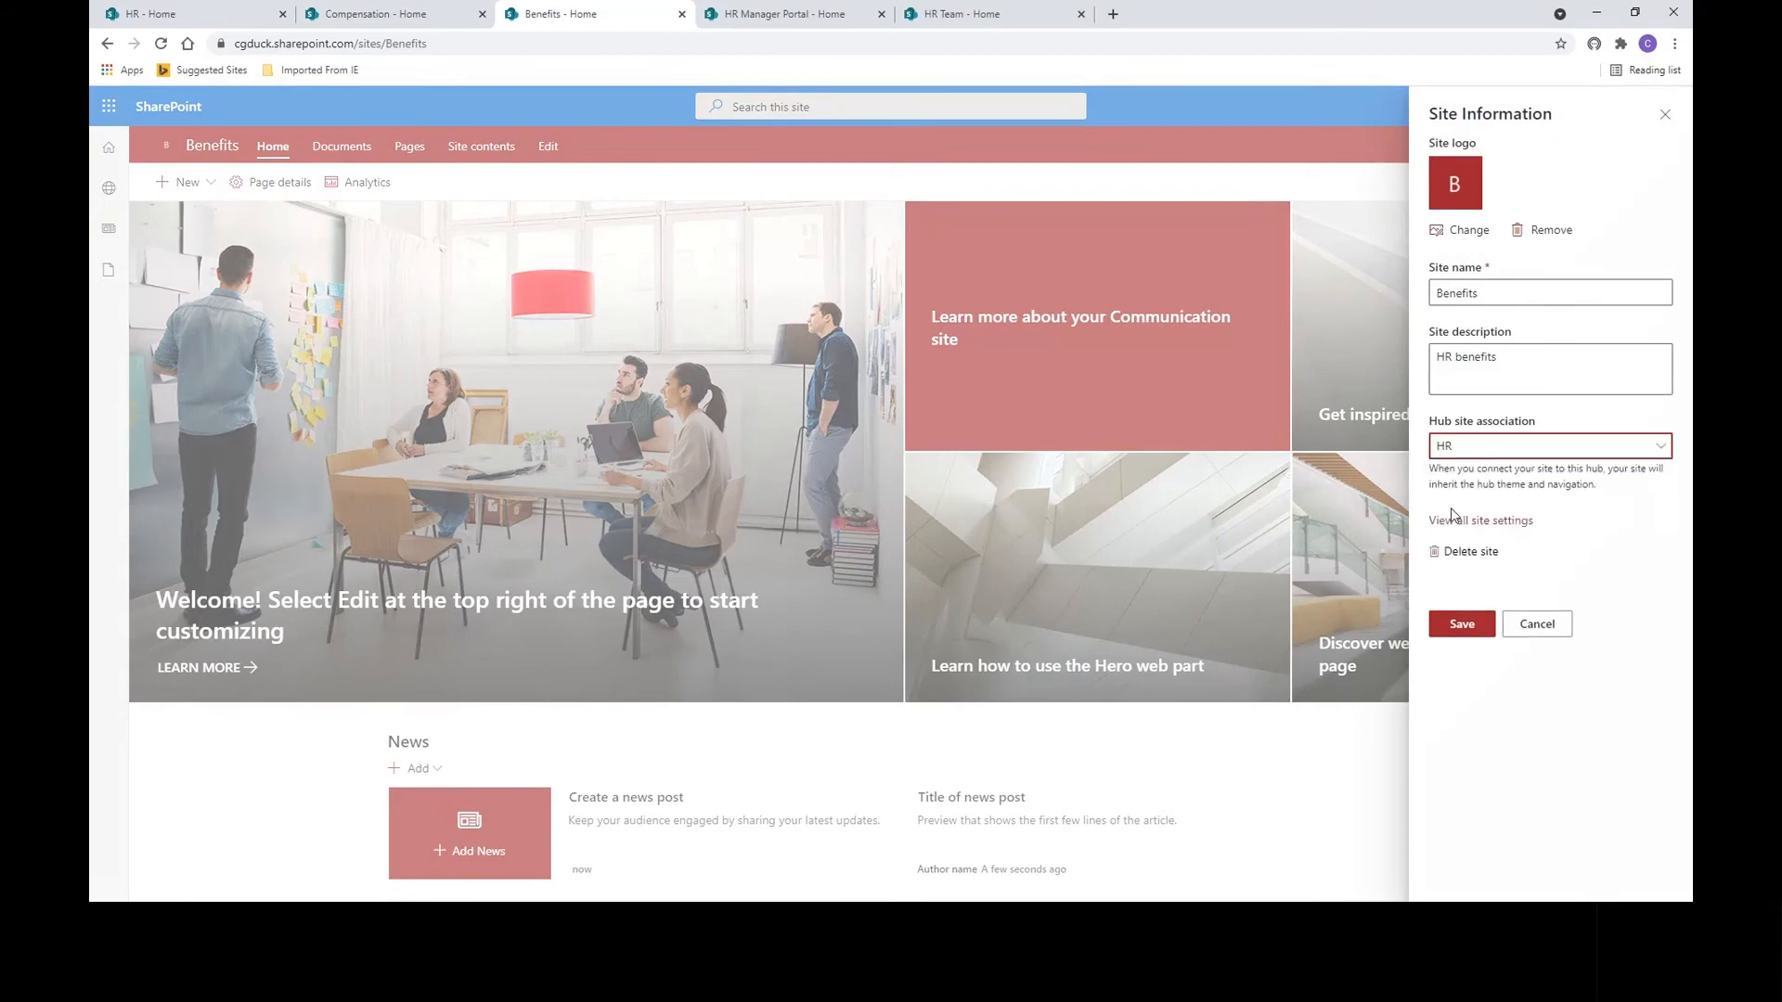
pyautogui.click(1454, 627)
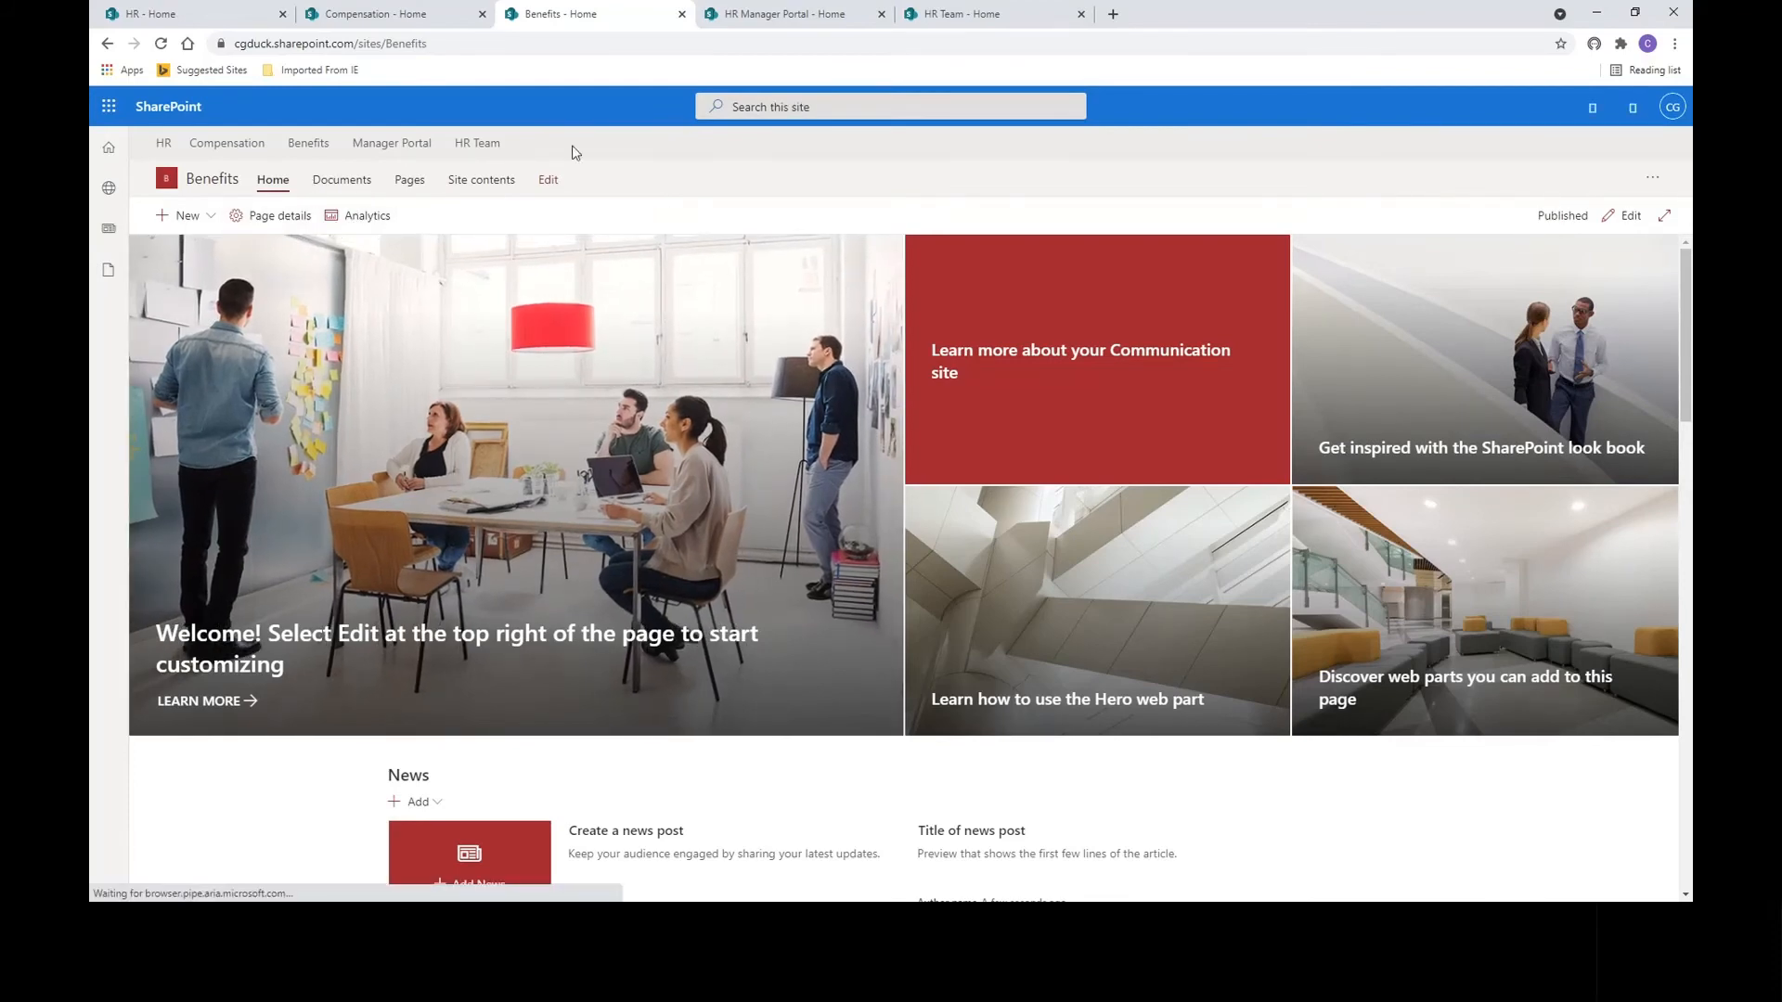
pyautogui.click(183, 20)
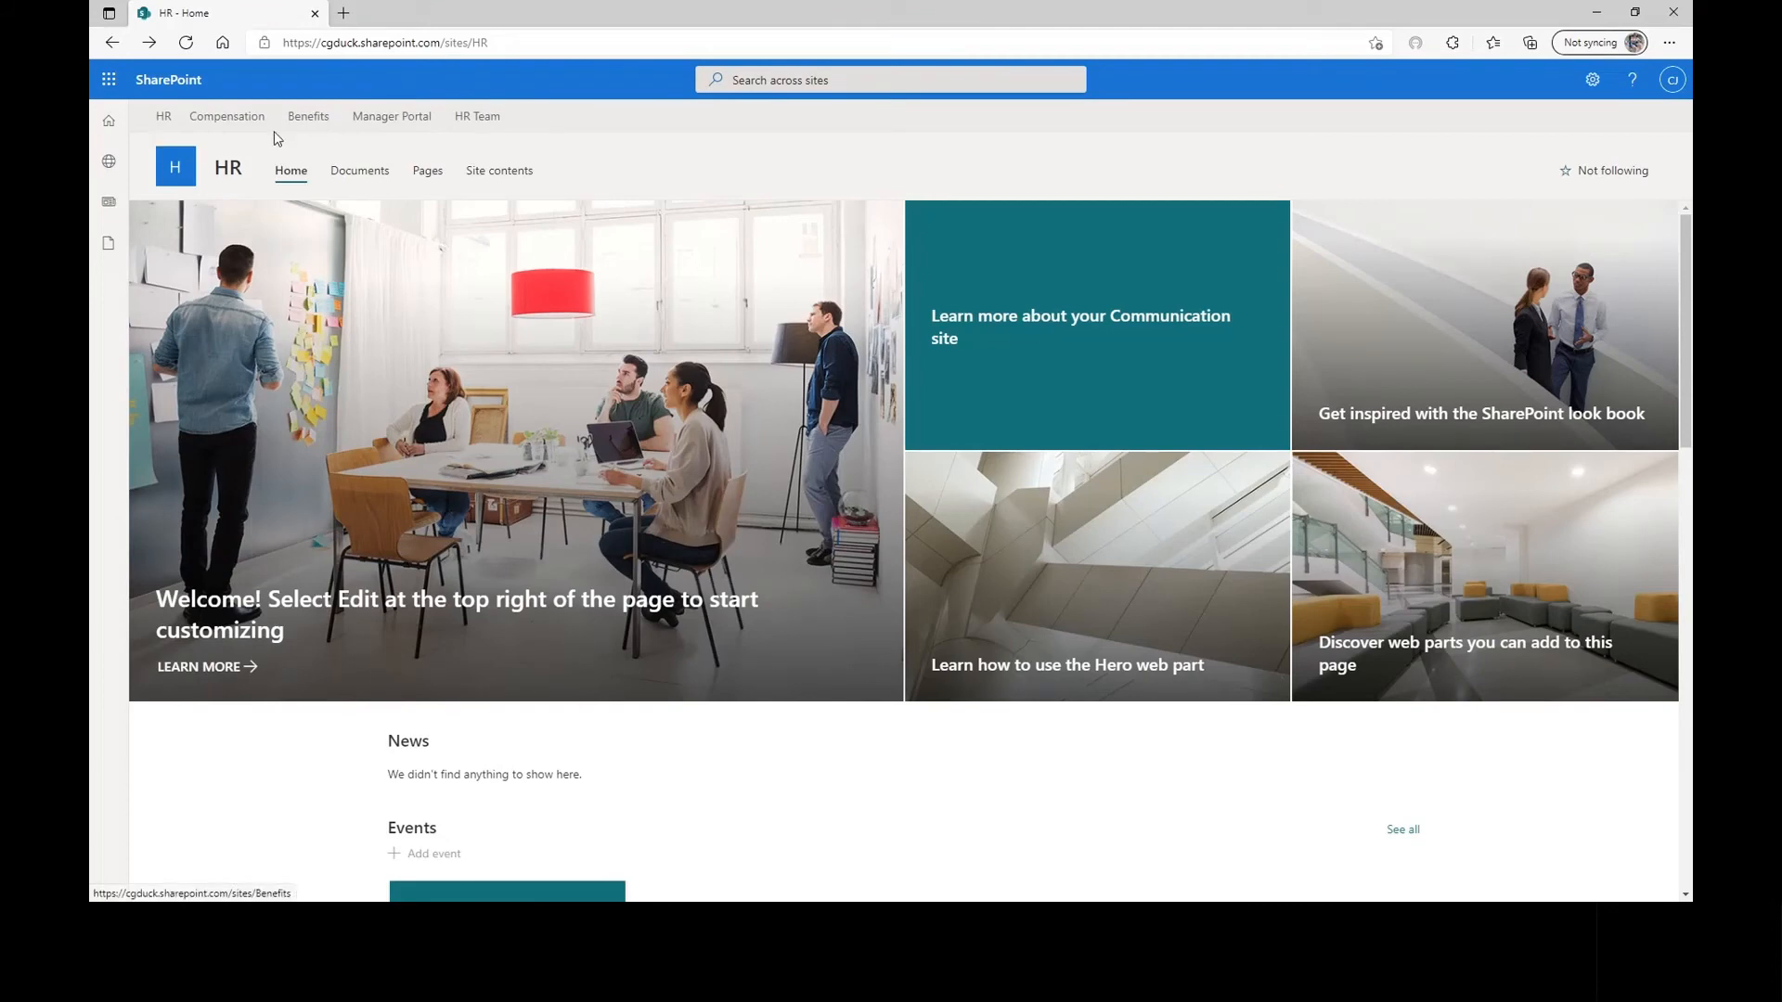
# Try the Manager Portal and HR Team hub links, then close both Access required tabs.
pyautogui.keyDown('ctrl'); pyautogui.click(391, 117); pyautogui.keyUp('ctrl')
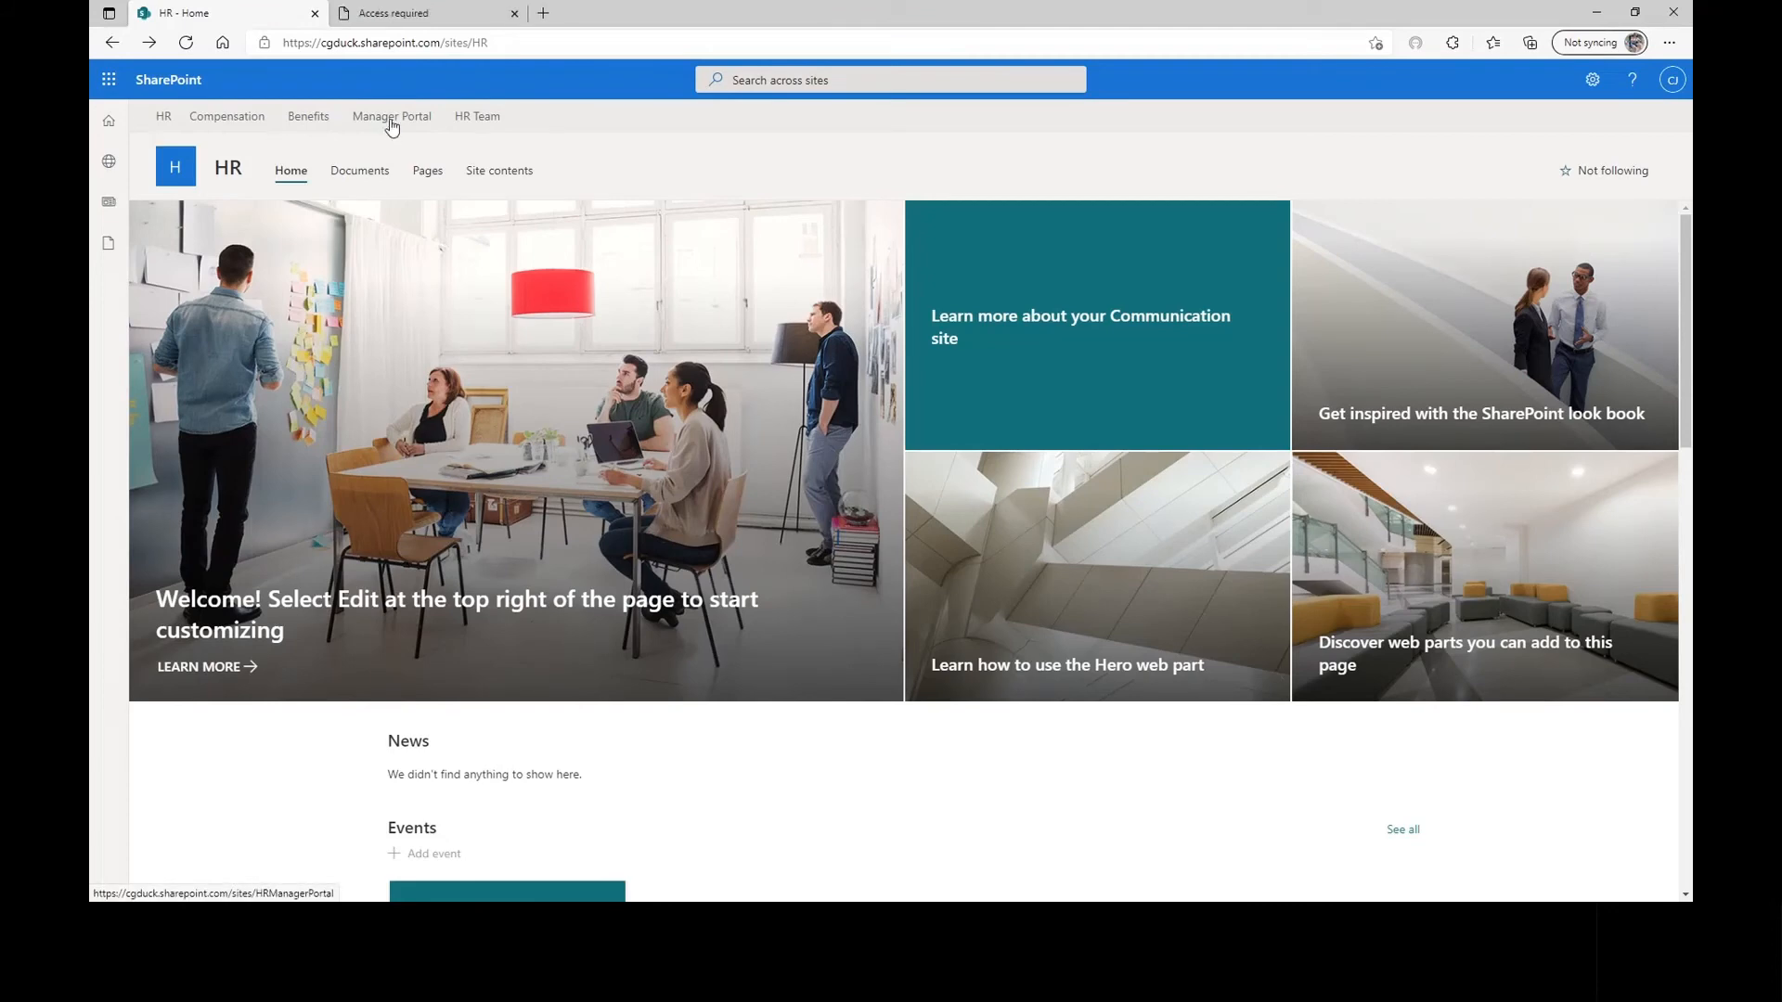
pyautogui.click(423, 13)
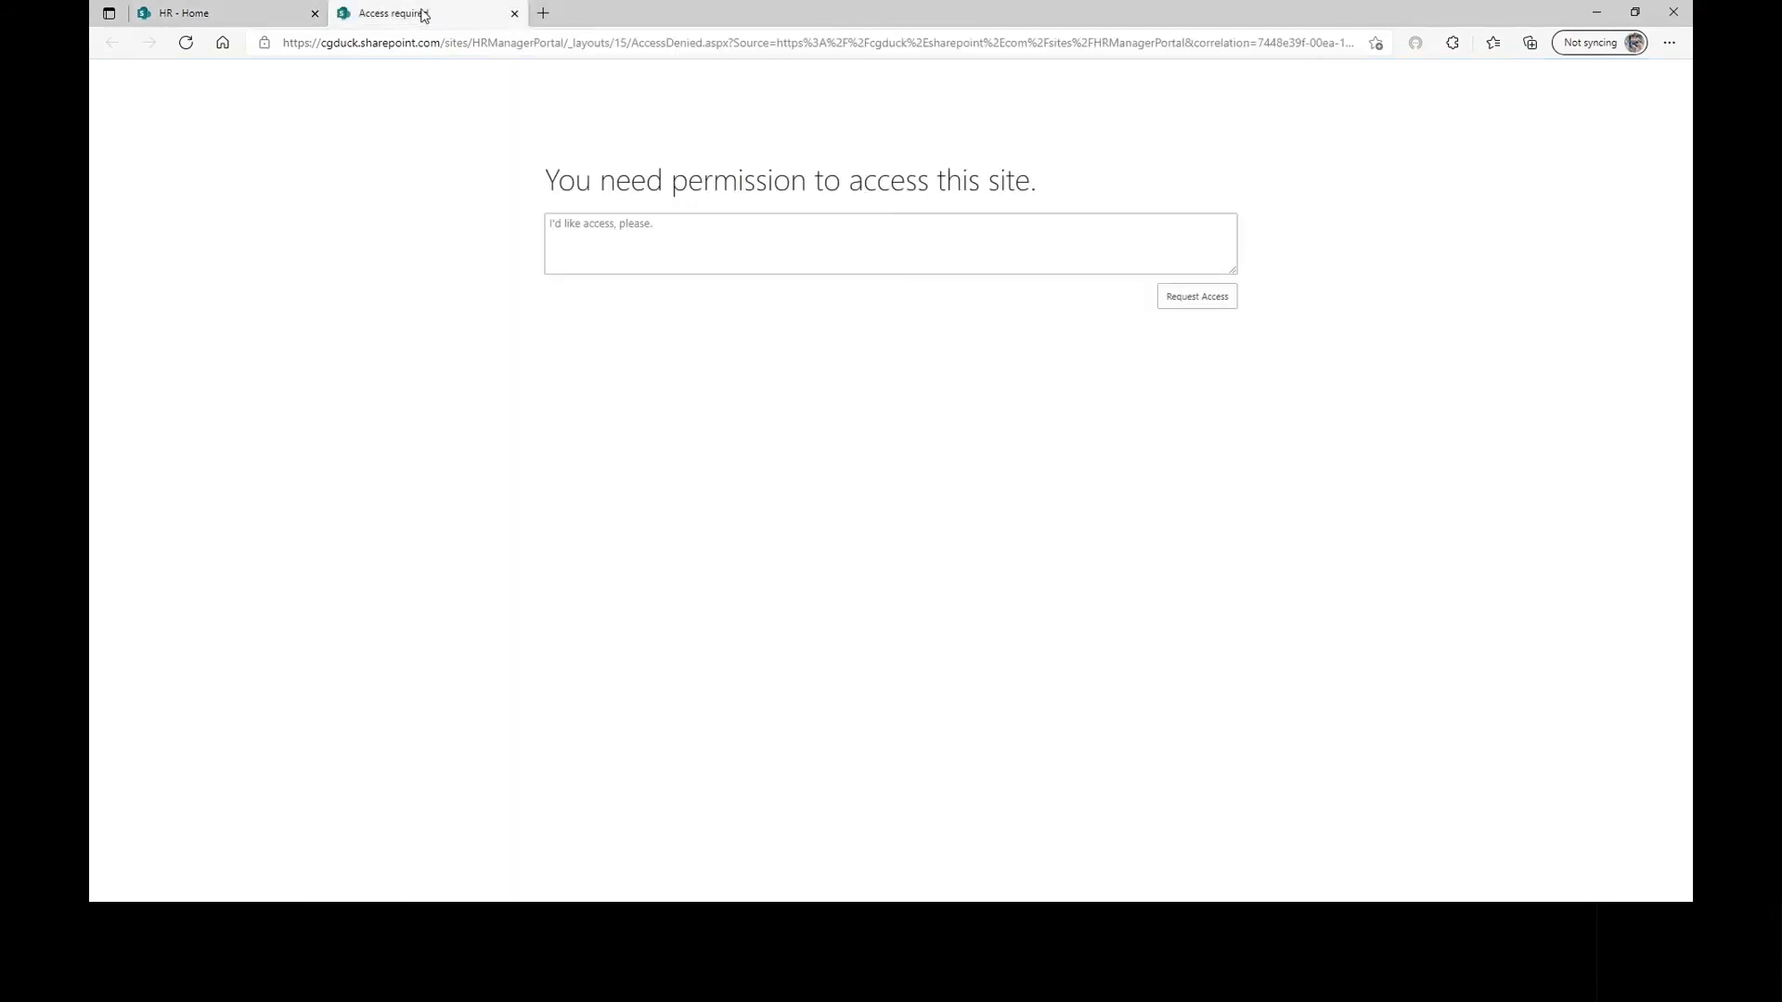
pyautogui.click(515, 14)
pyautogui.middleClick(484, 123)
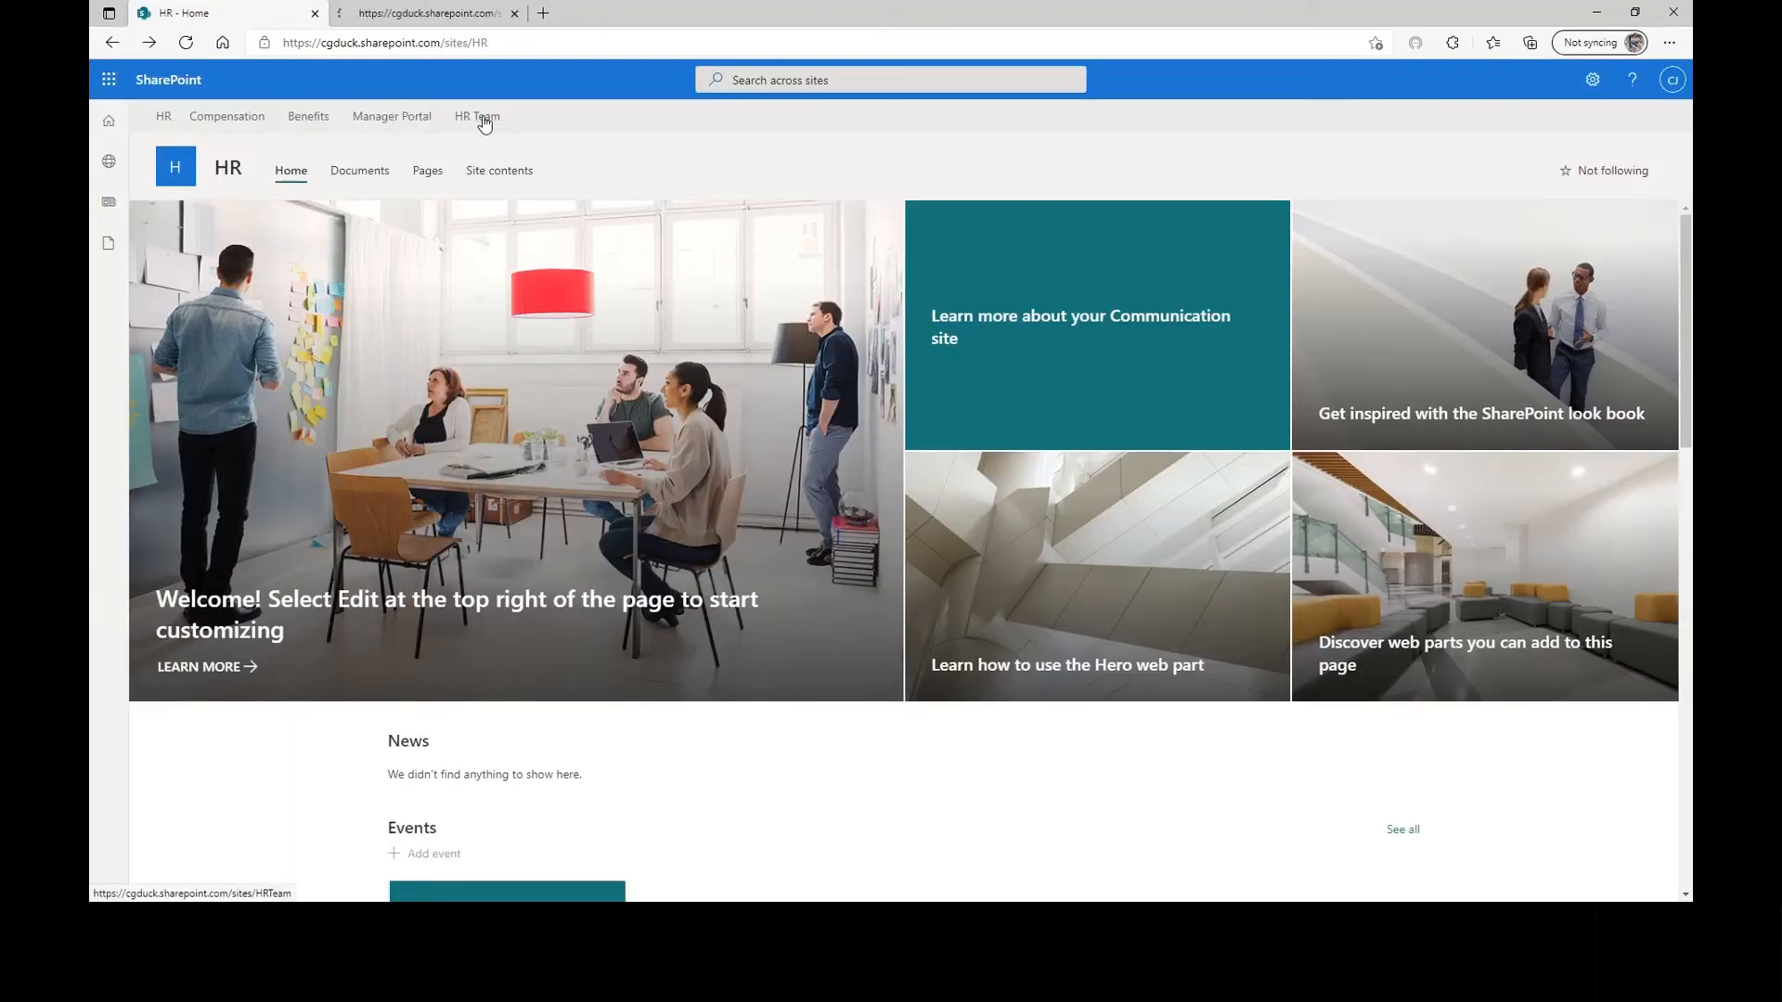
pyautogui.click(515, 14)
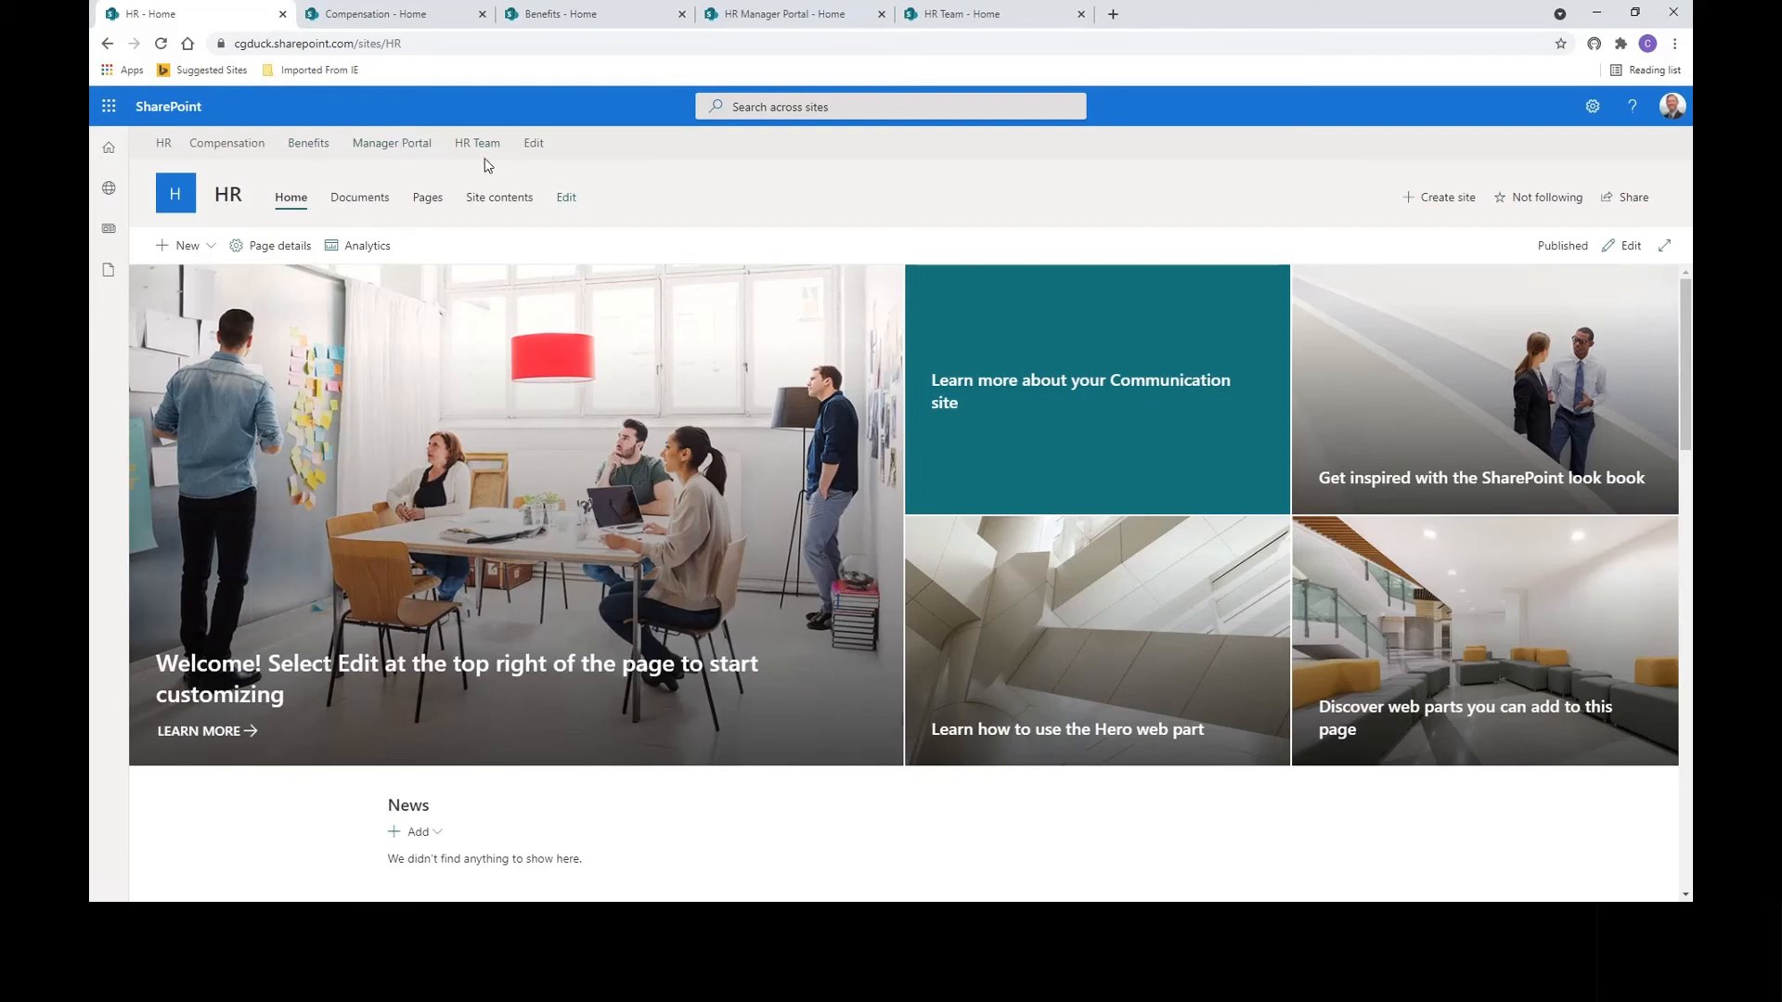
# In the hub navigation editor, target the Manager Portal link to HR Team Members.
pyautogui.click(533, 144)
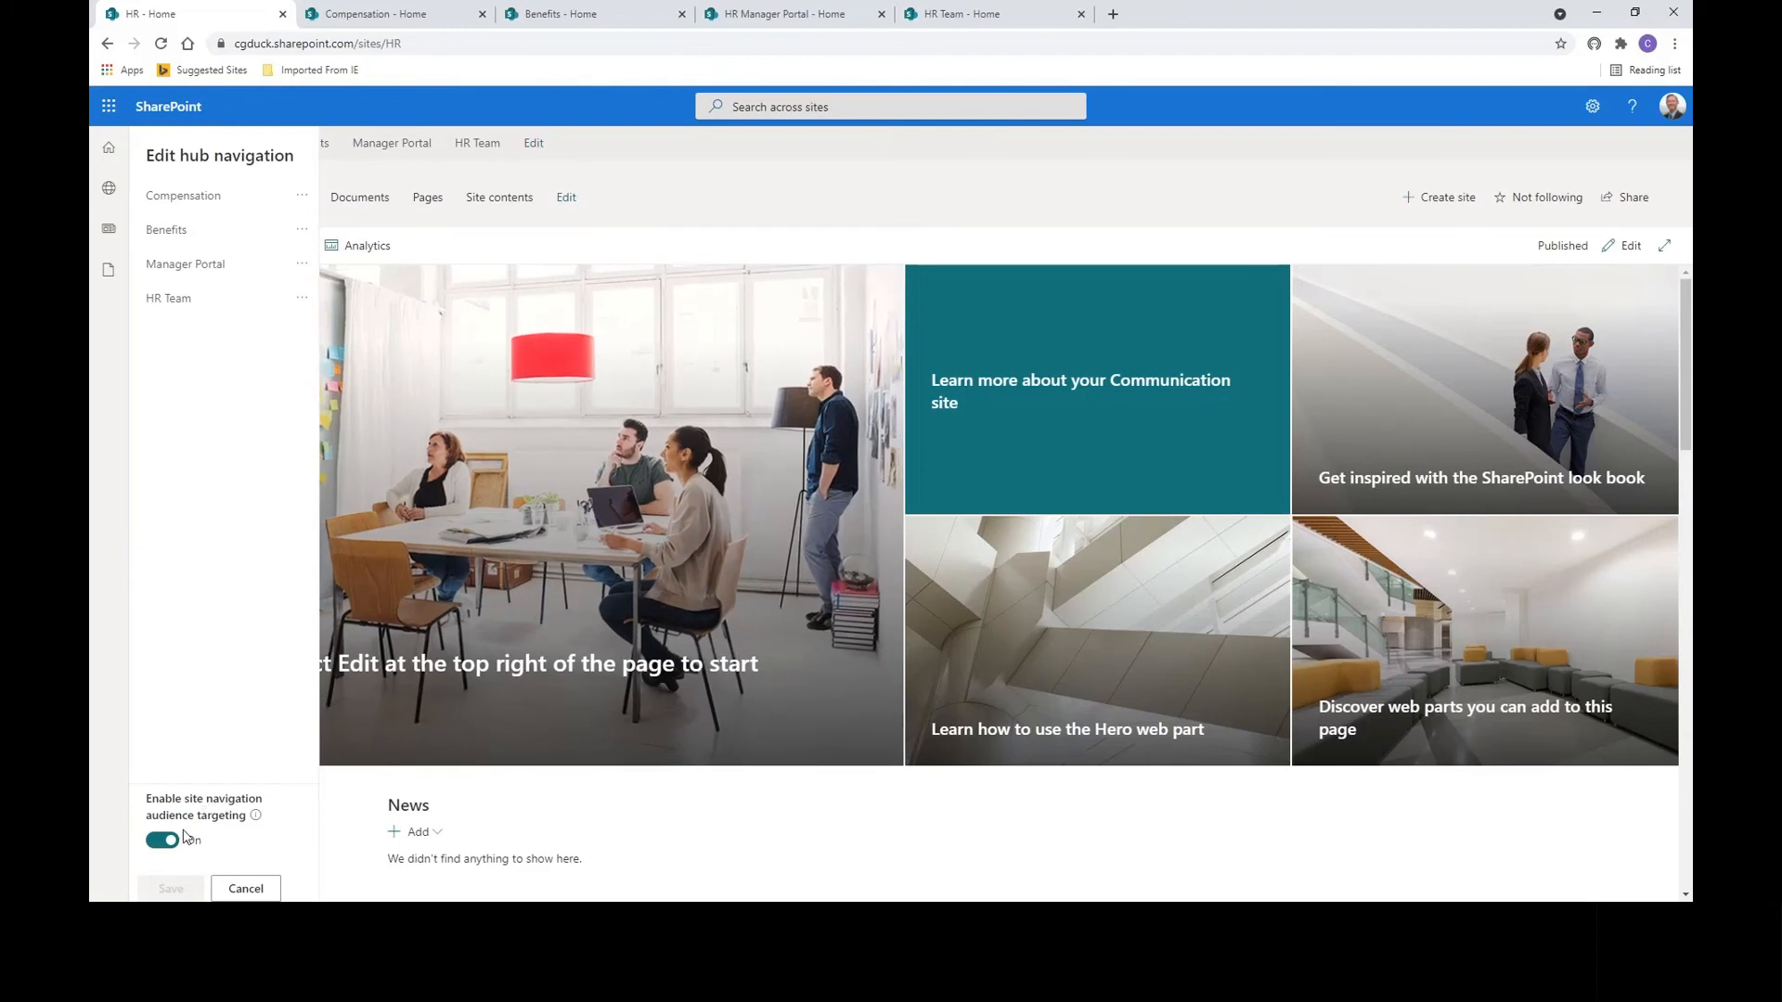
pyautogui.click(302, 268)
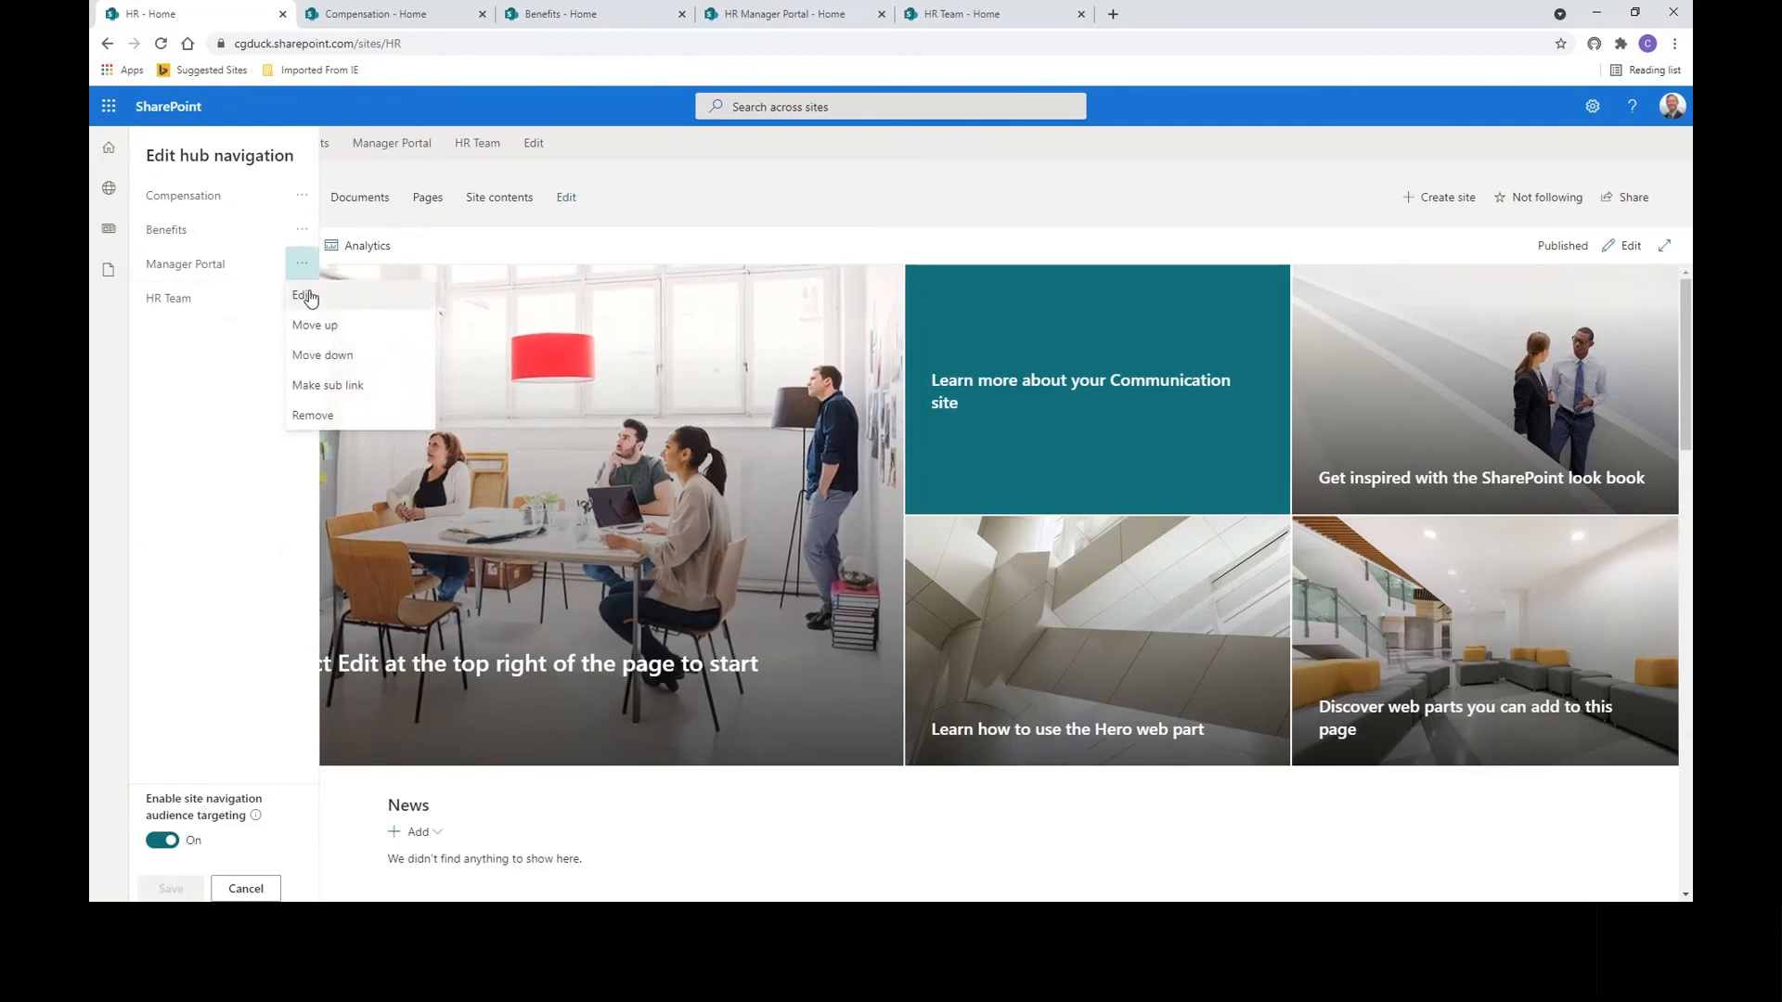
pyautogui.click(313, 292)
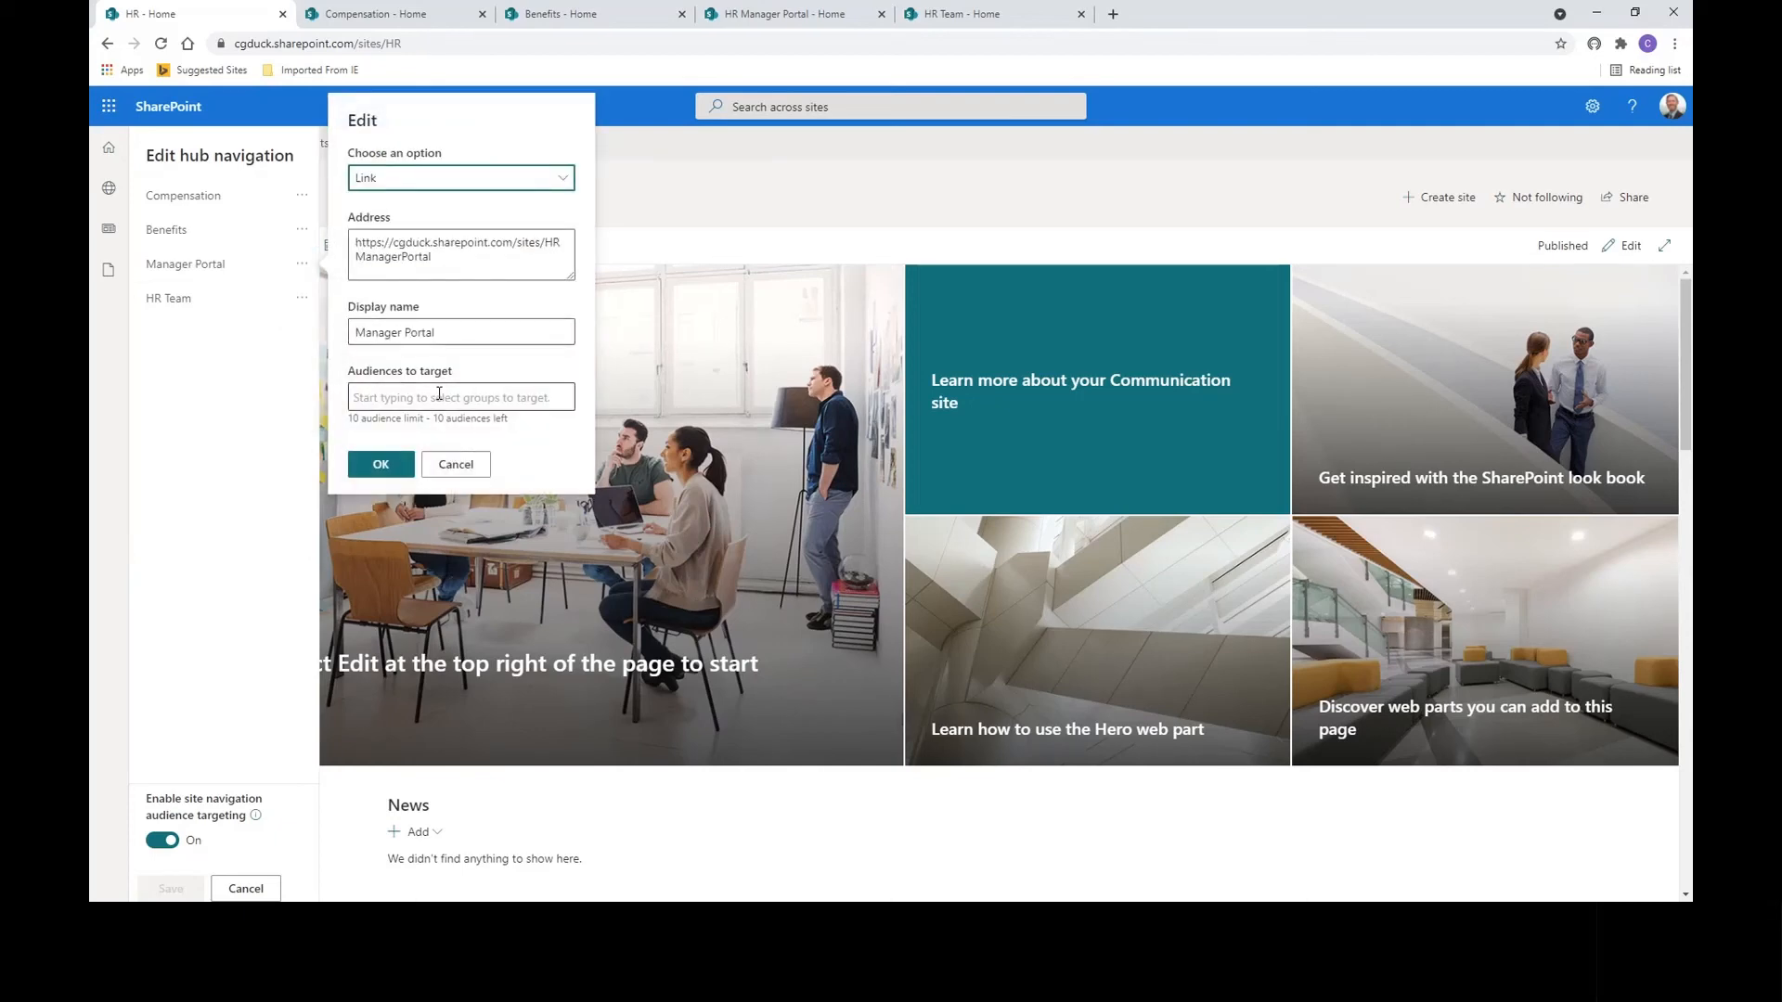
pyautogui.click(439, 394)
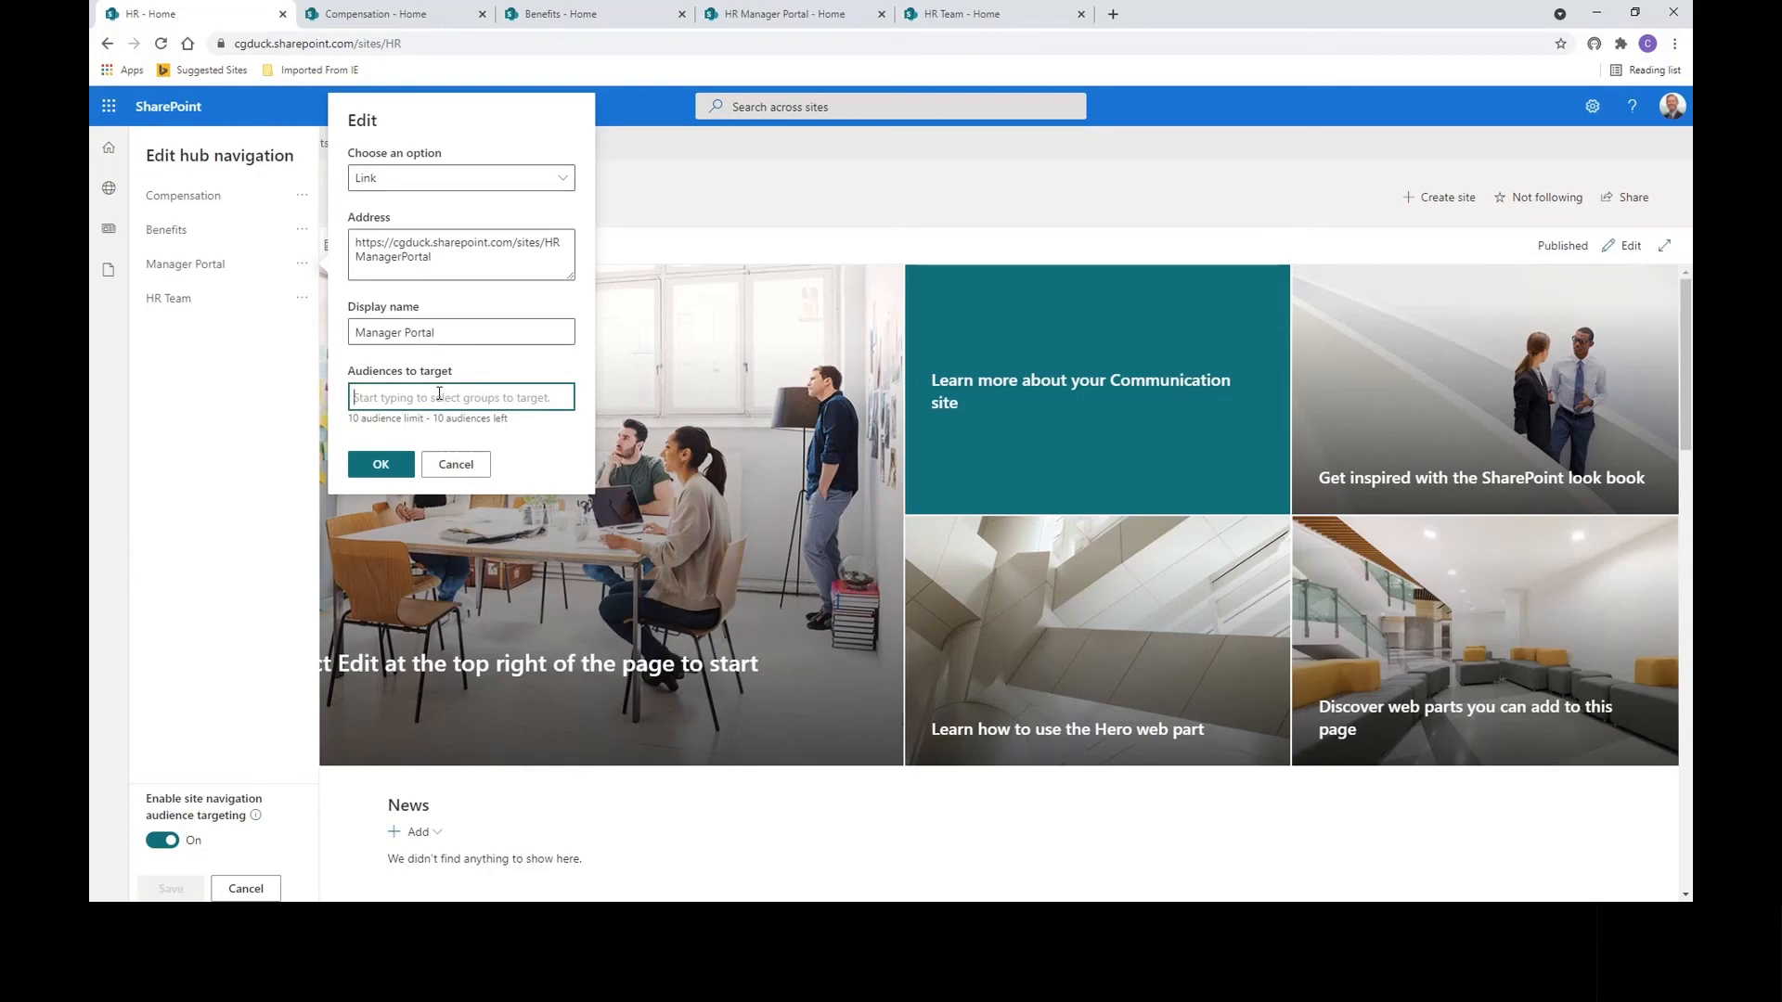
pyautogui.write('hr')
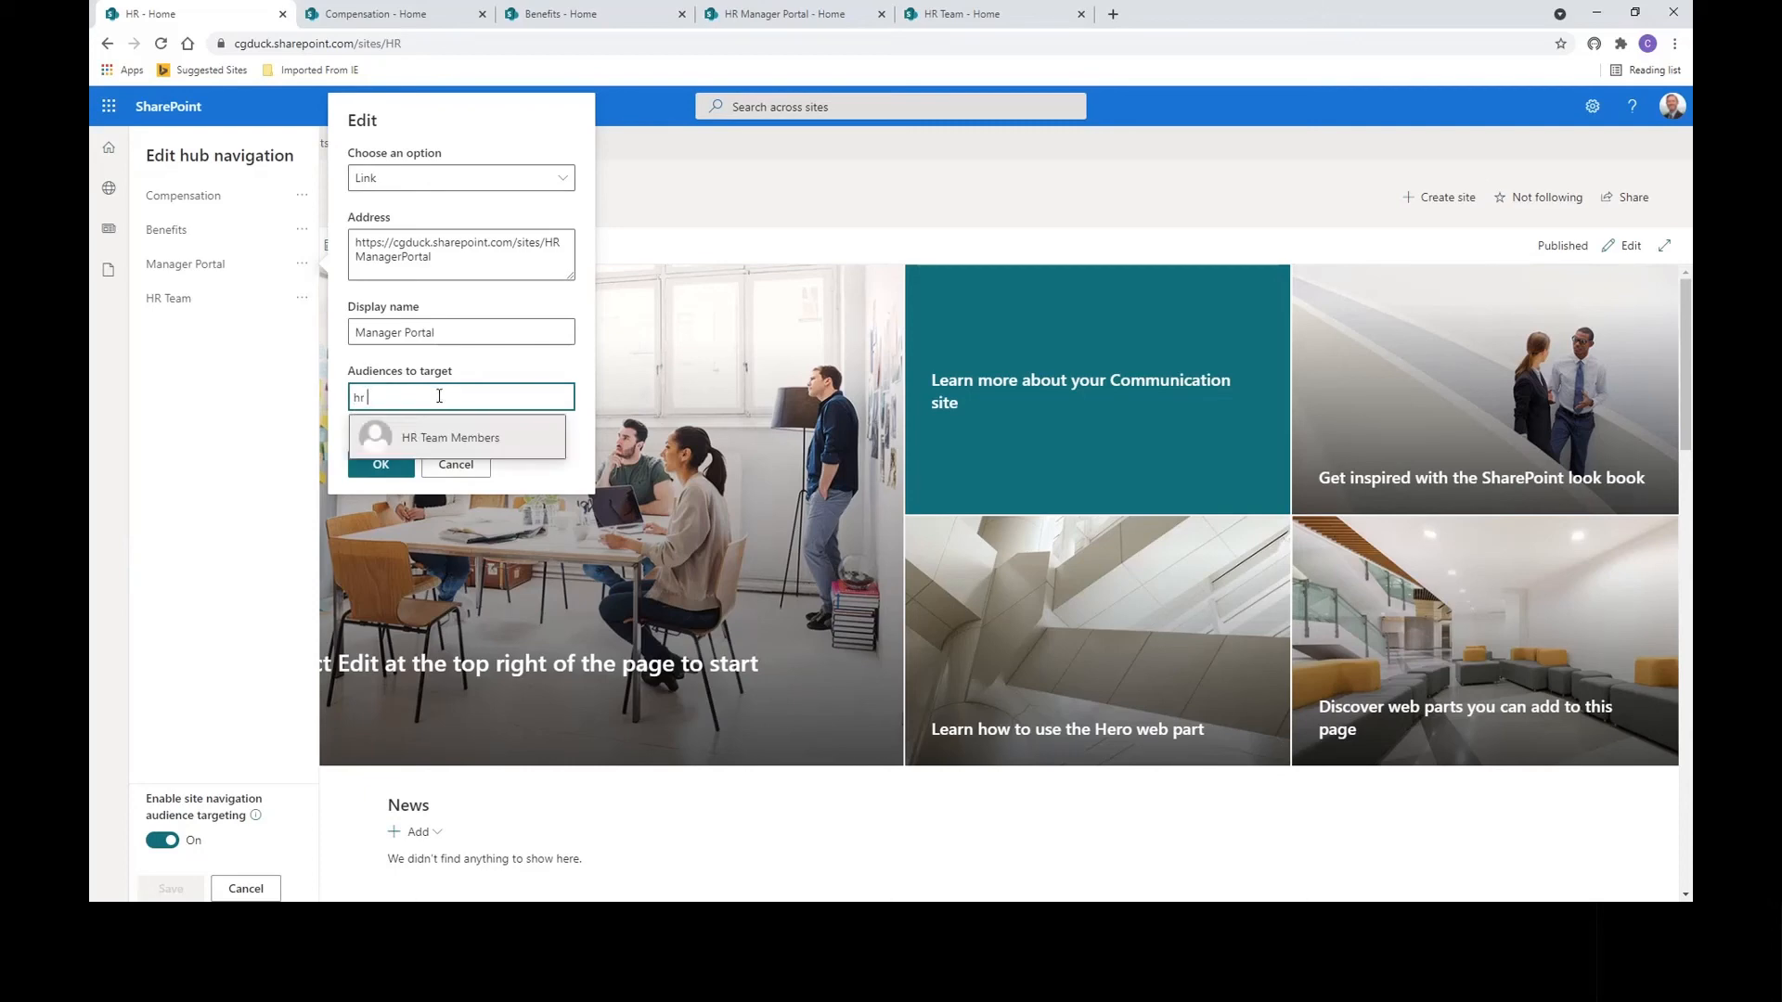
pyautogui.click(446, 441)
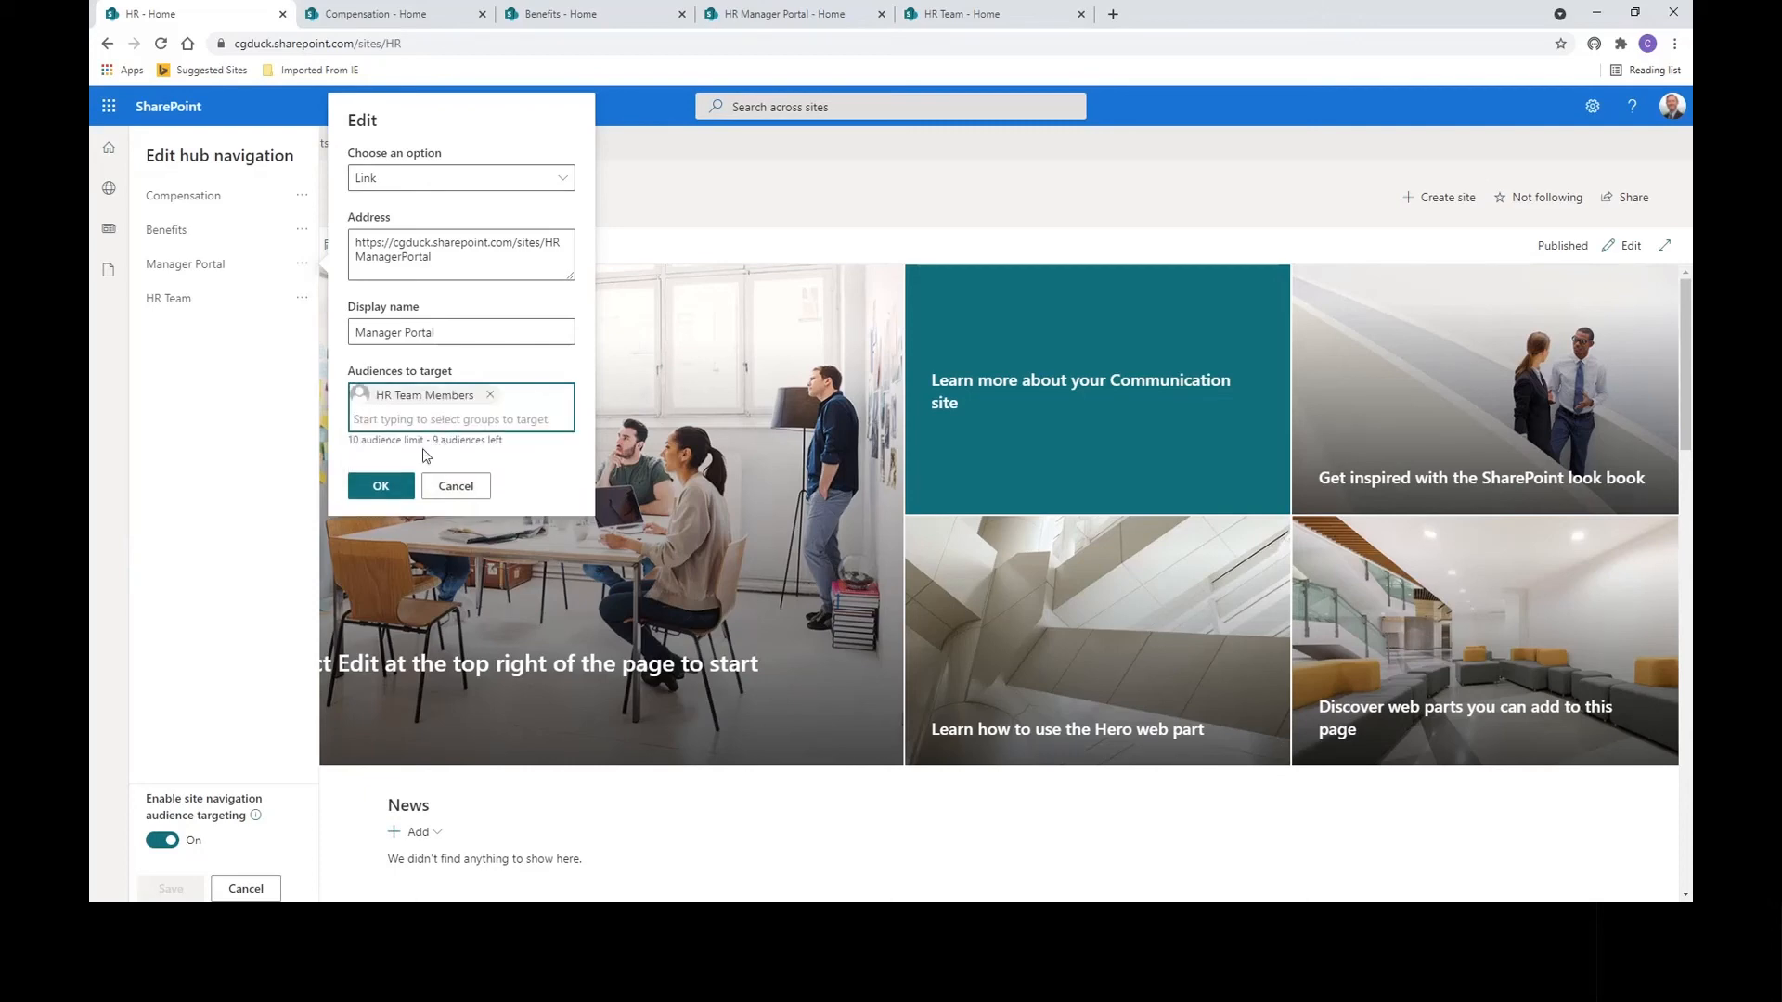
pyautogui.click(381, 486)
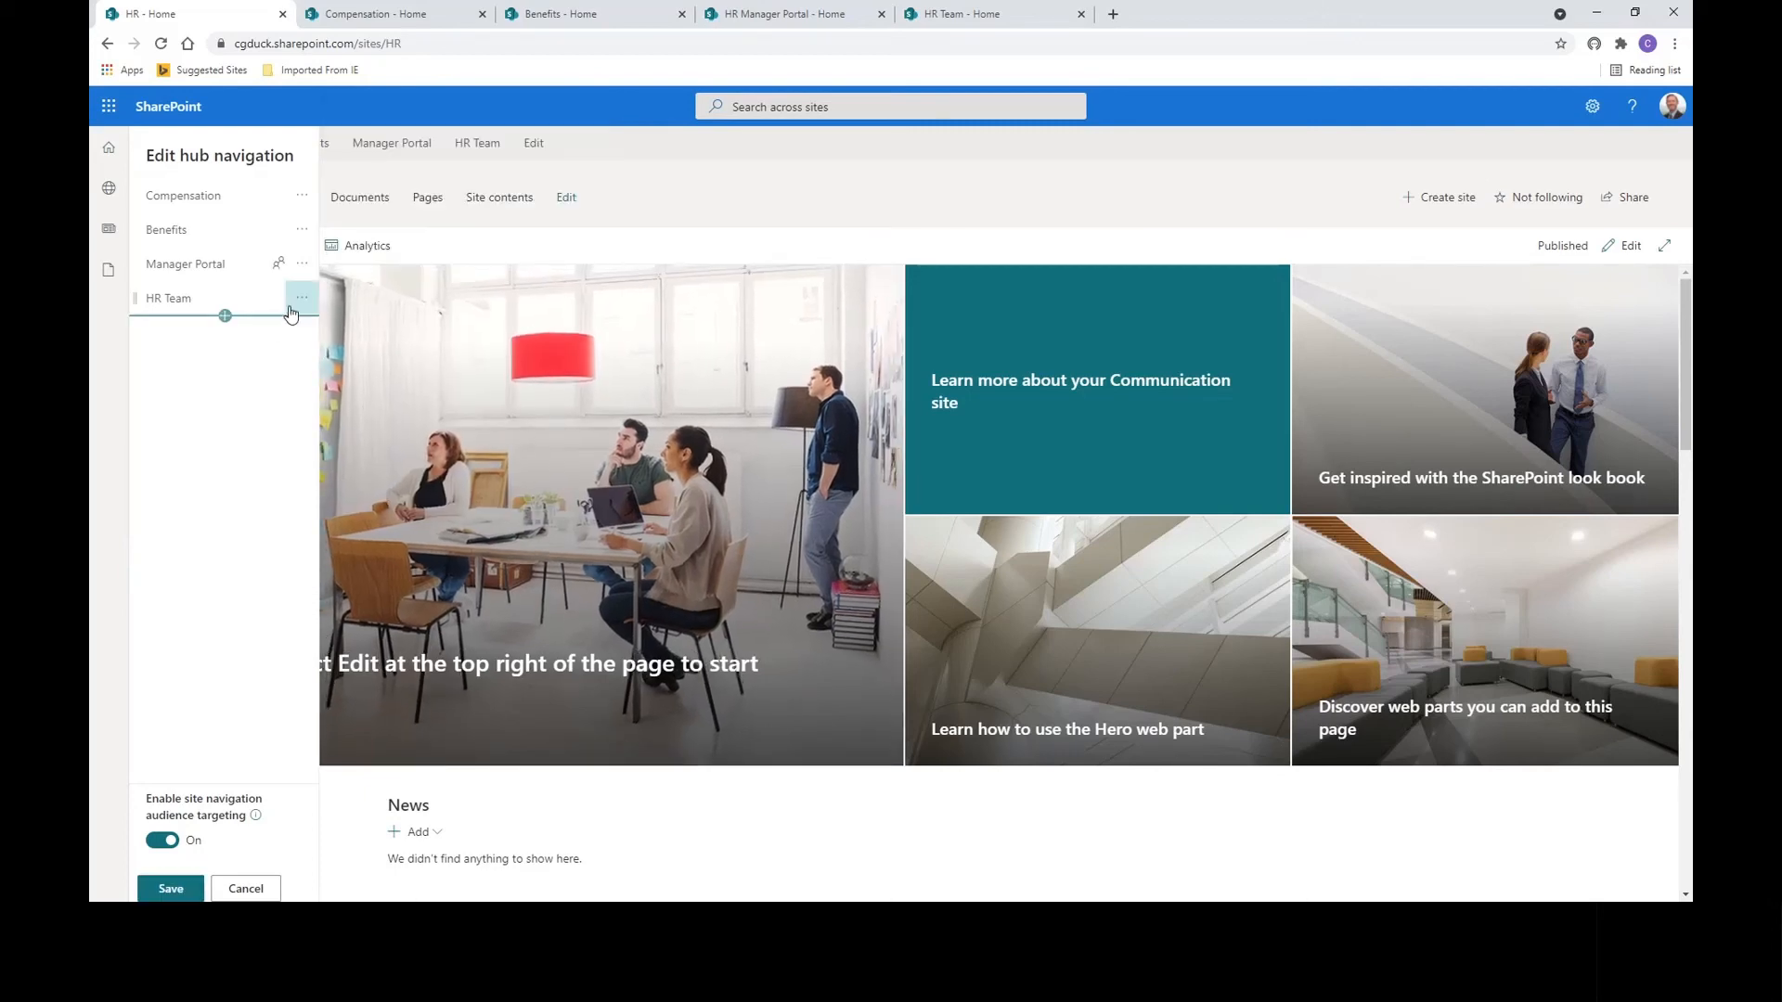
# Target the HR Team link to HR Team Members as well and save the hub navigation.
pyautogui.click(299, 299)
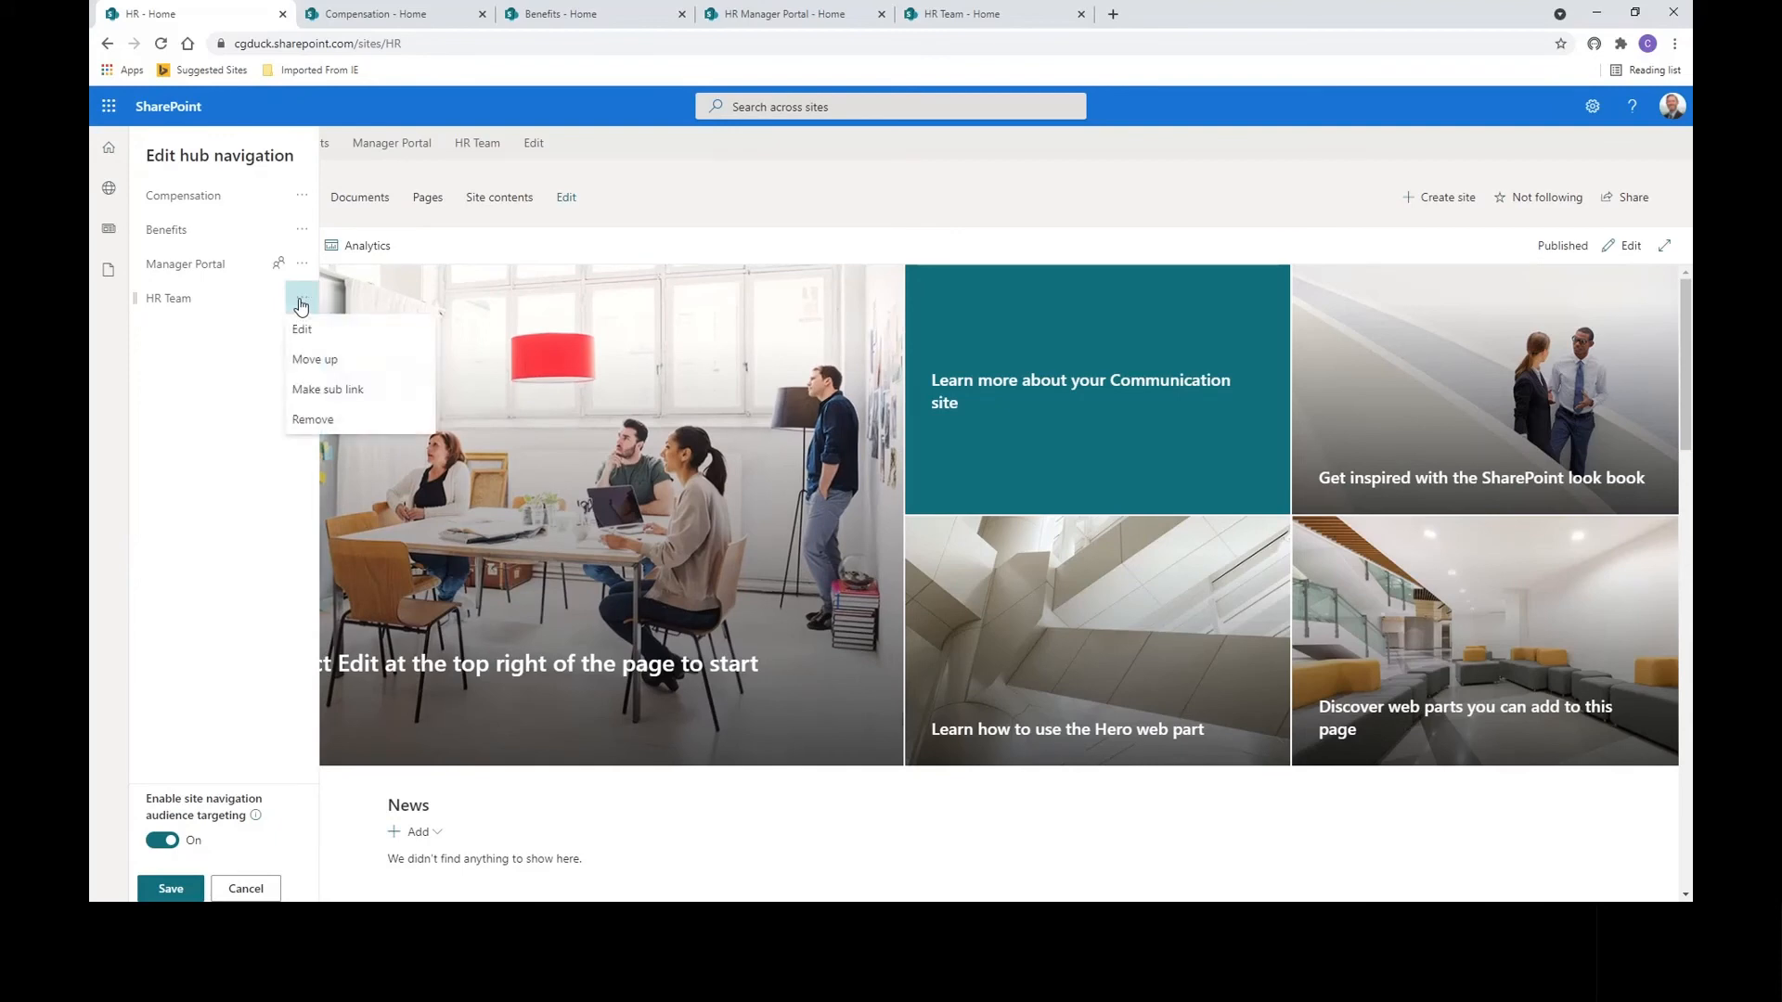
pyautogui.click(302, 330)
pyautogui.click(375, 397)
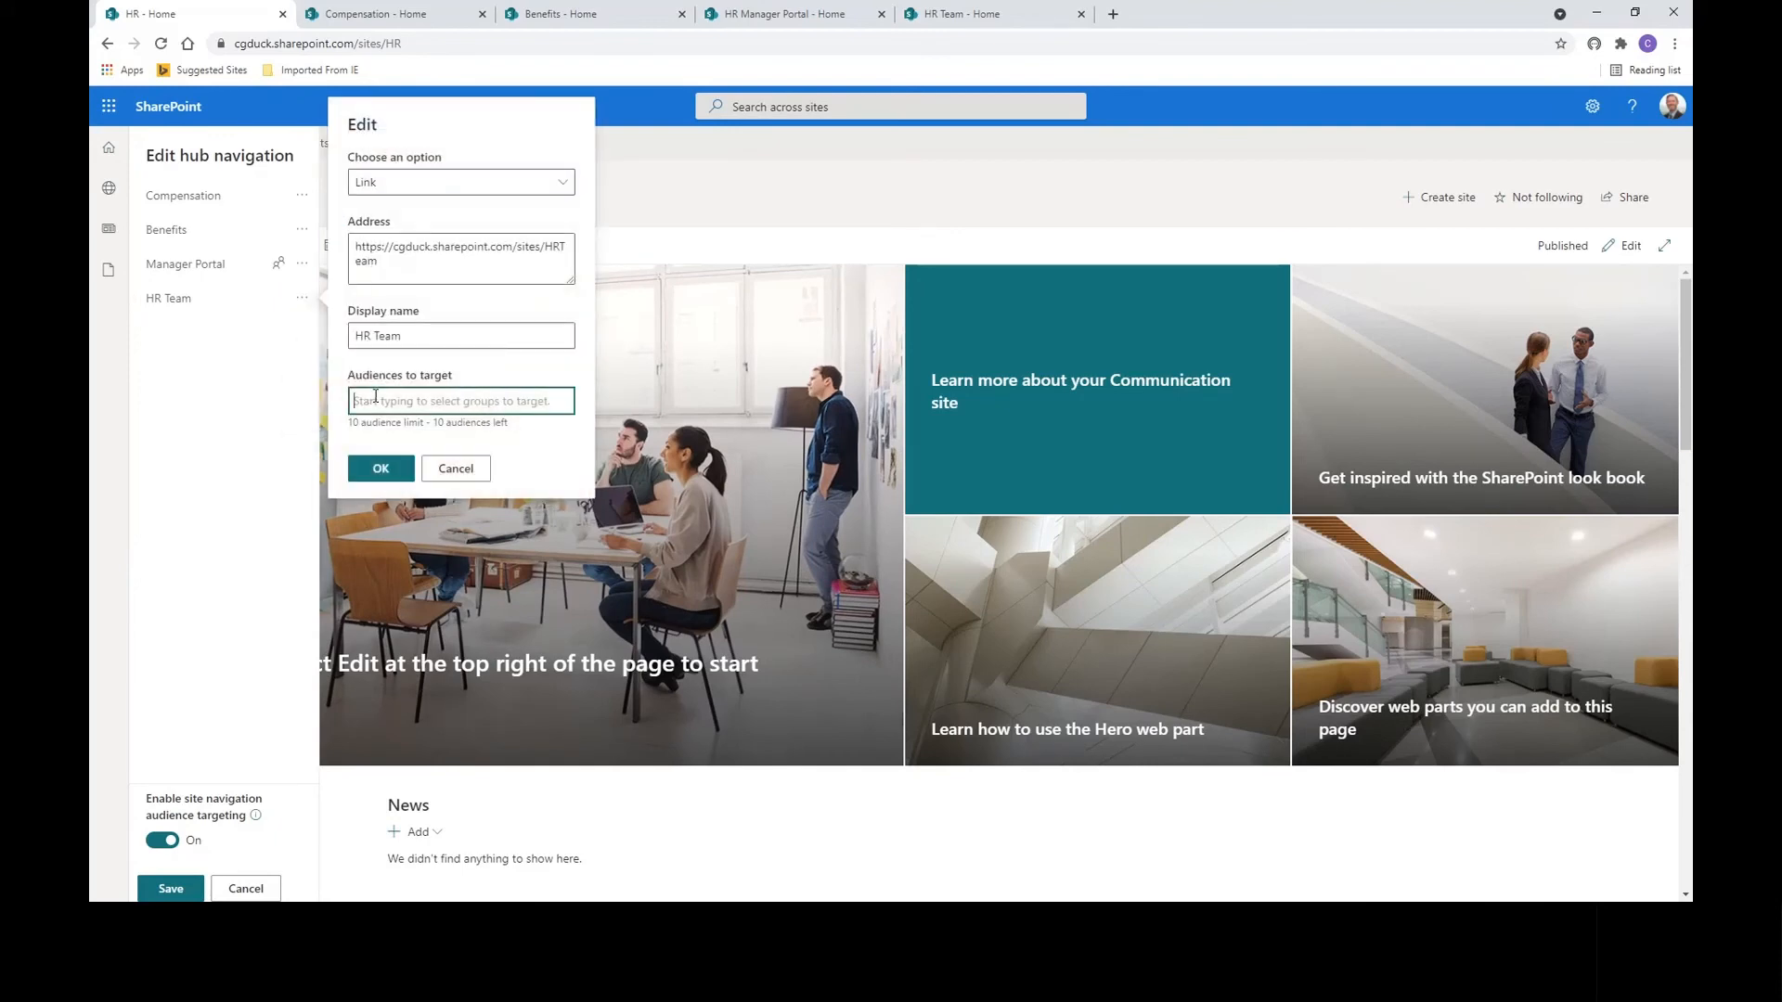
pyautogui.write('hr')
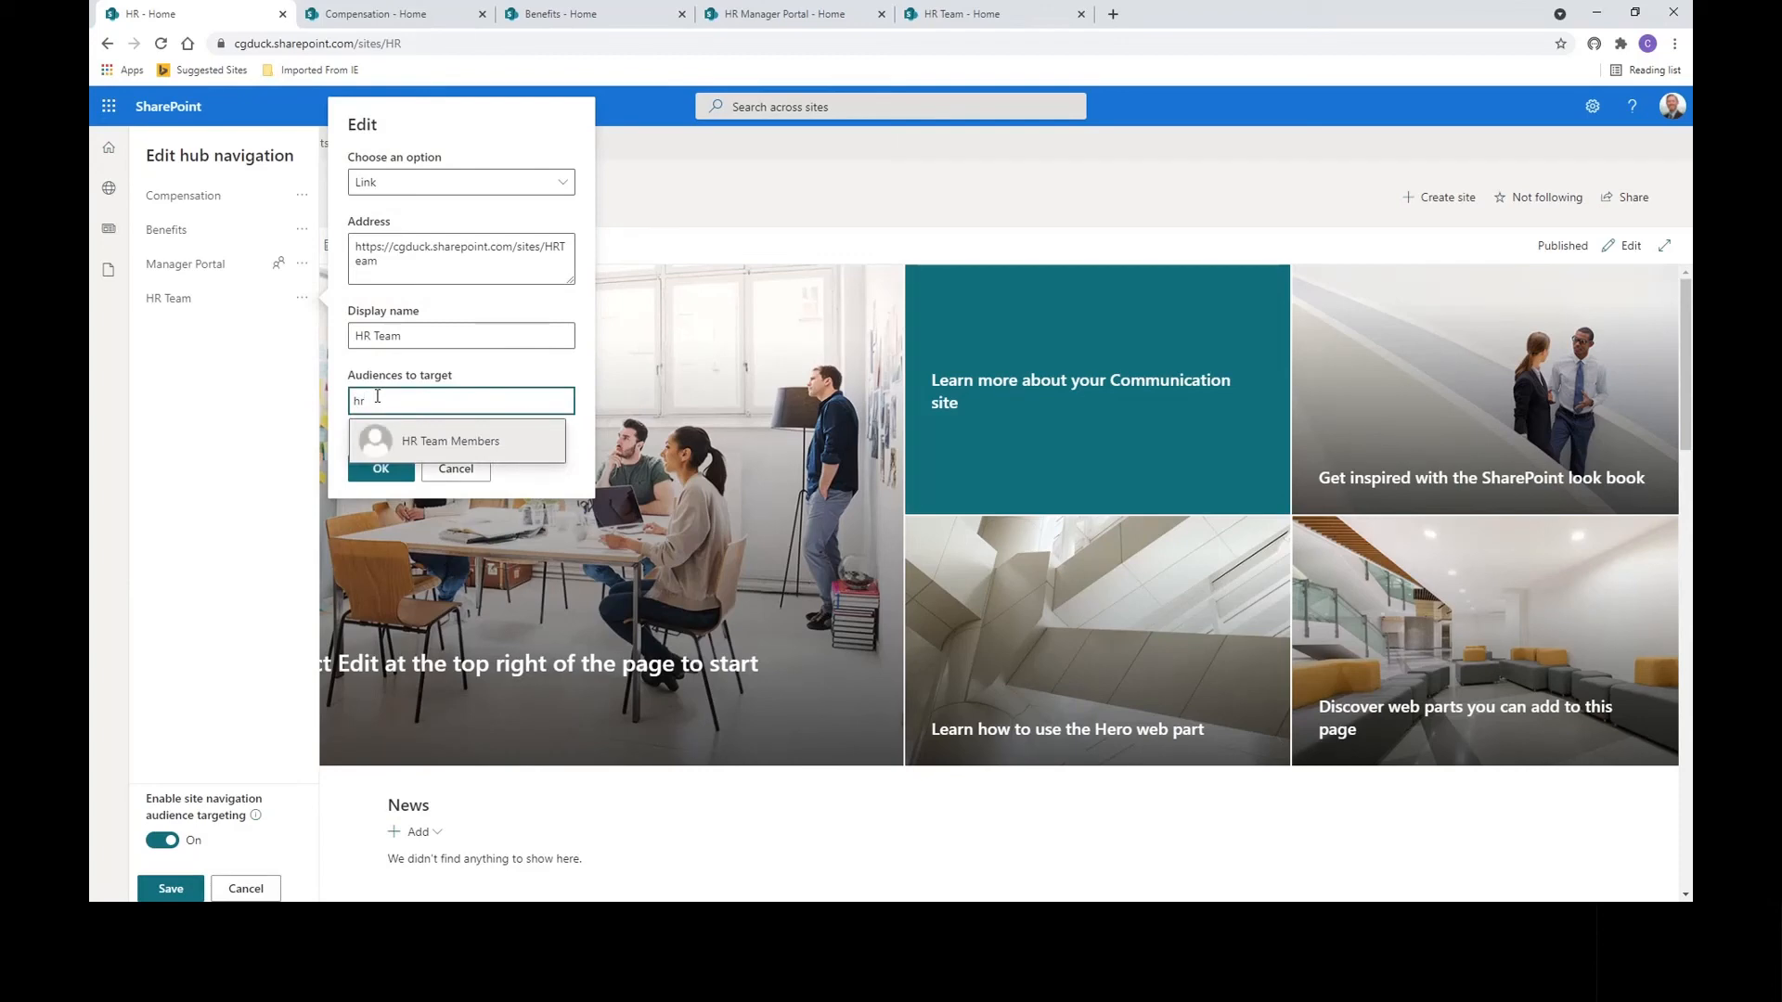
pyautogui.click(397, 442)
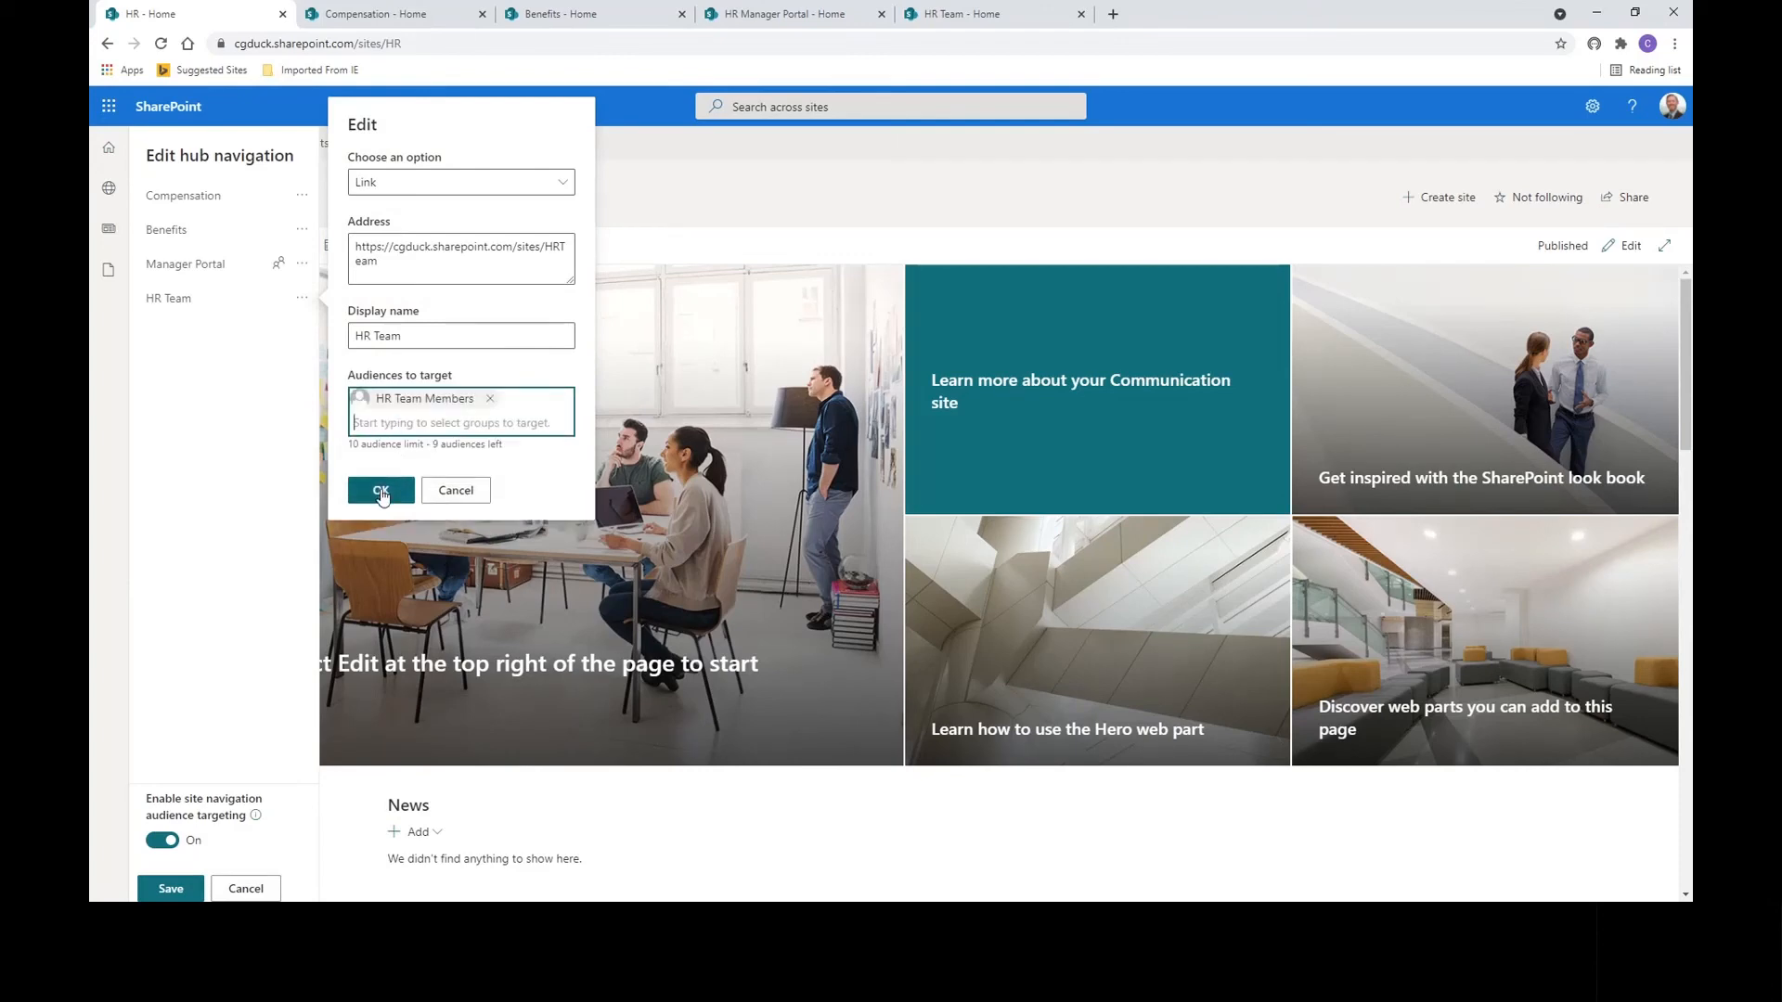
pyautogui.click(381, 490)
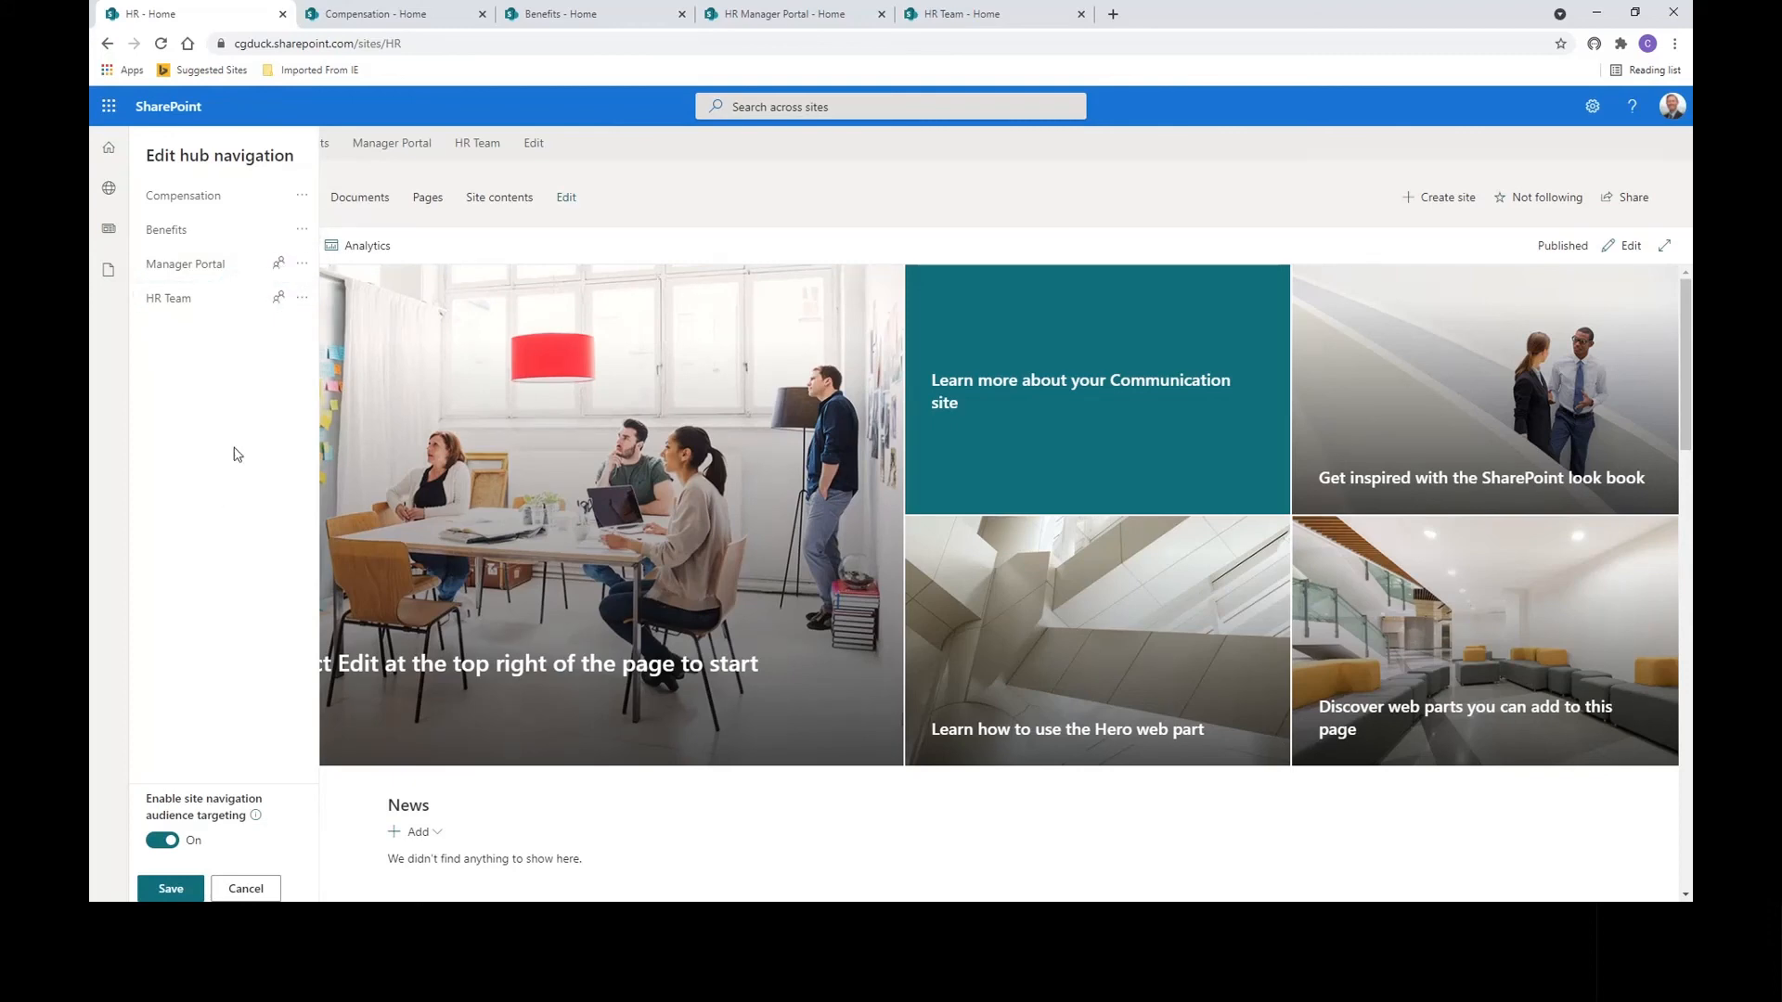
pyautogui.click(167, 890)
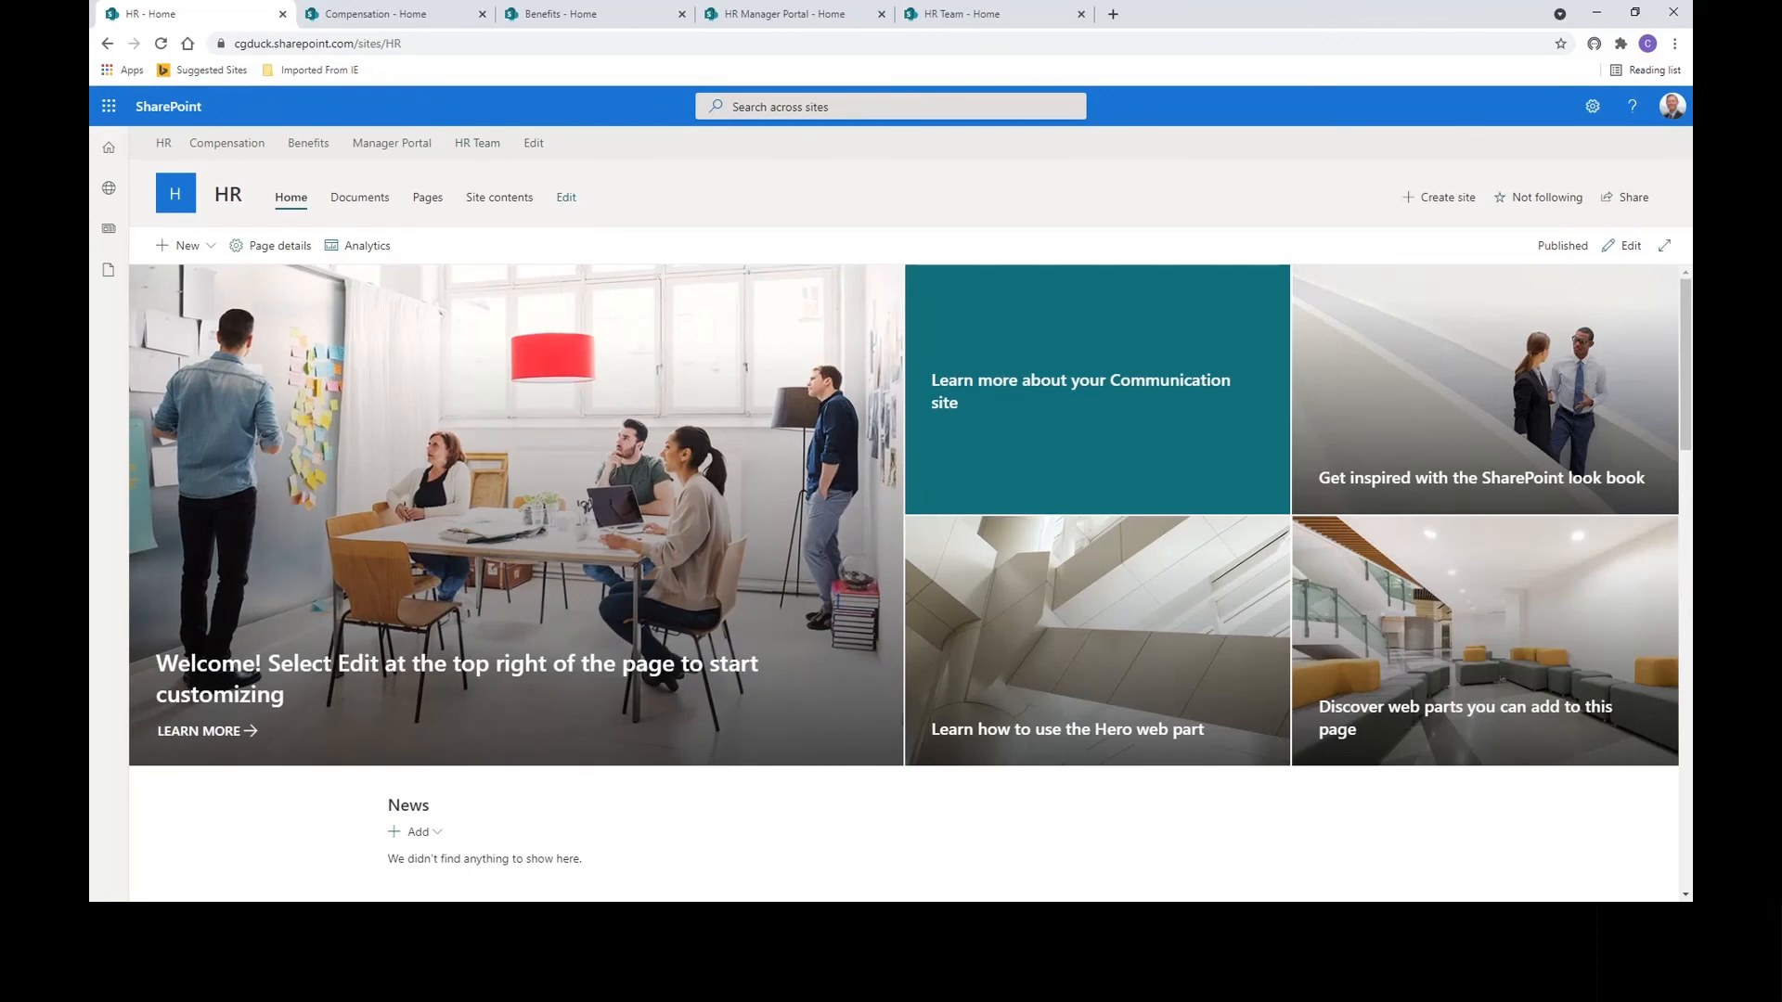
pyautogui.click(330, 761)
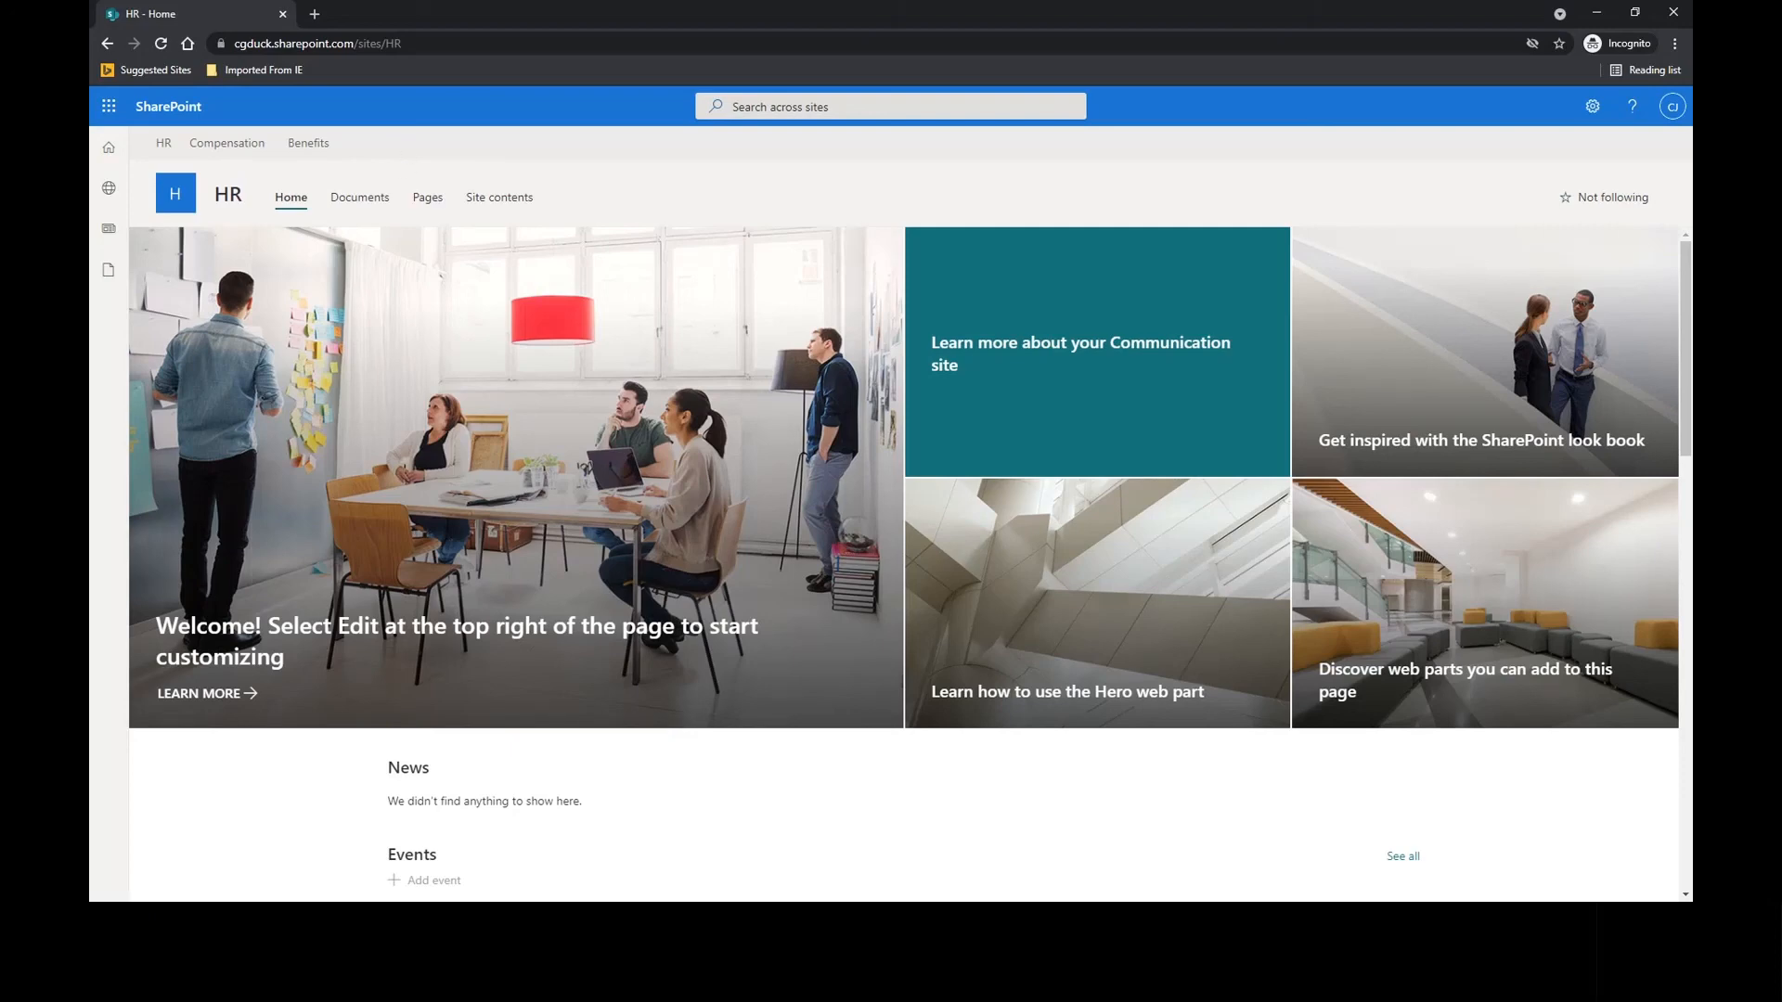
pyautogui.hotkey('alt', 'Tab')
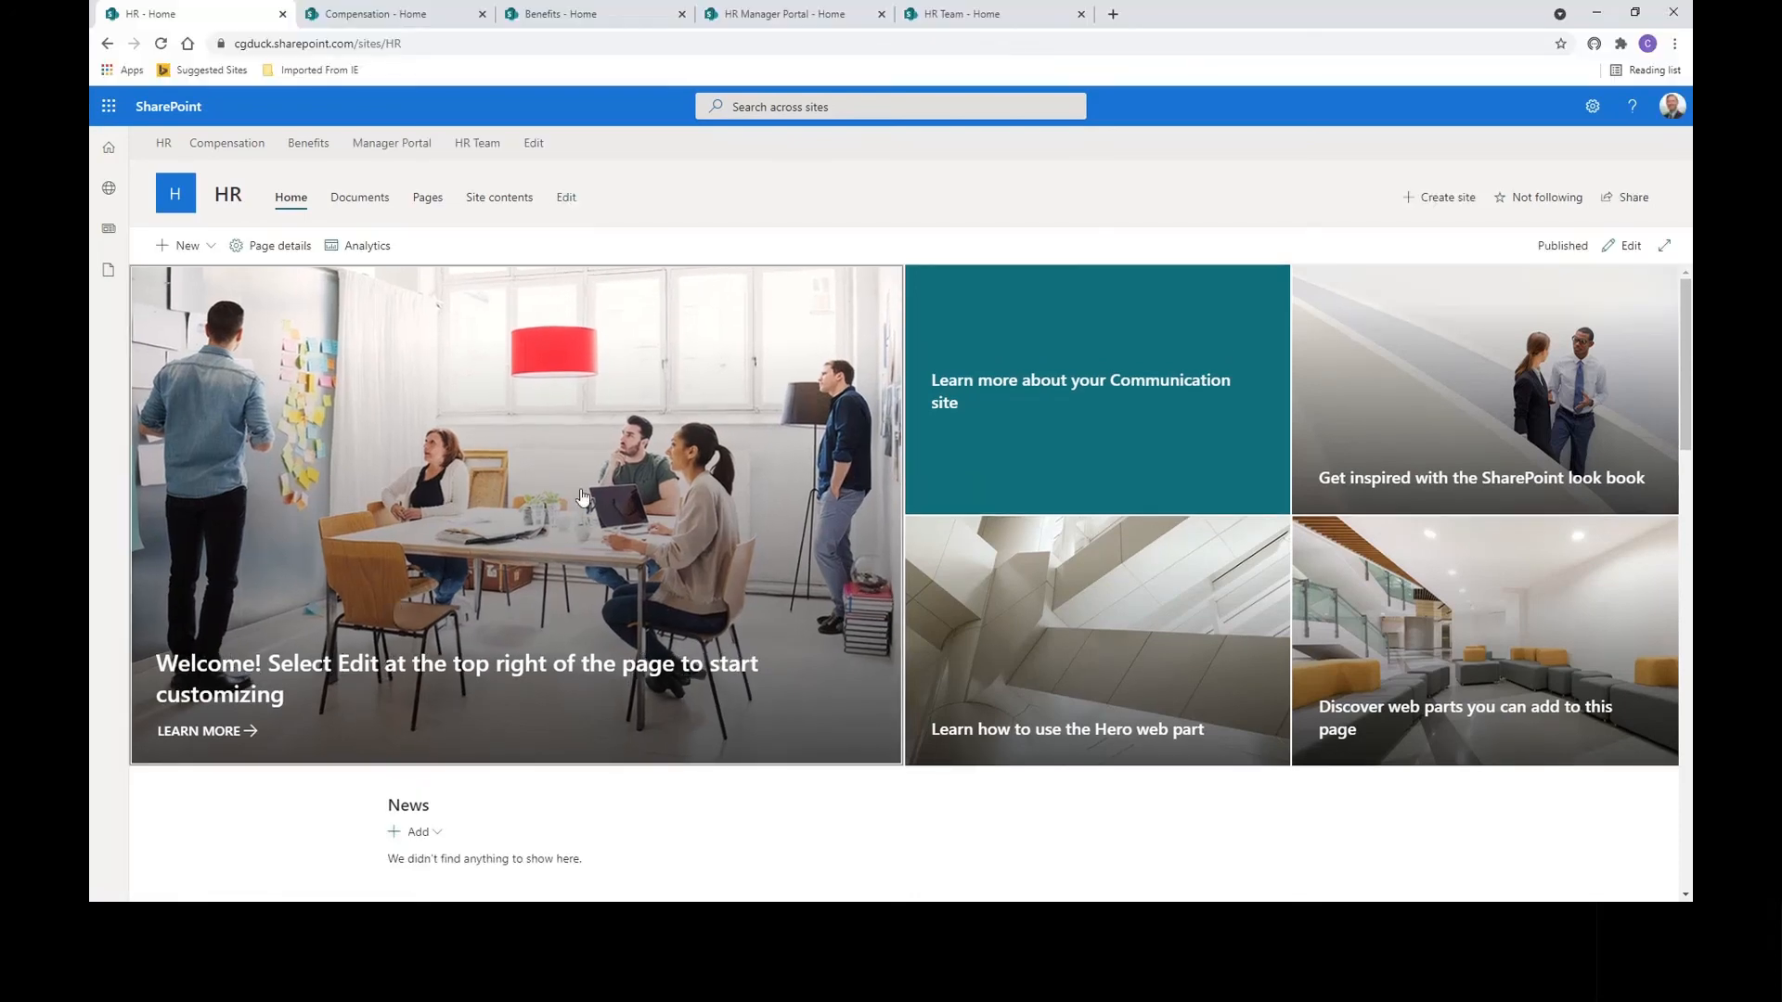